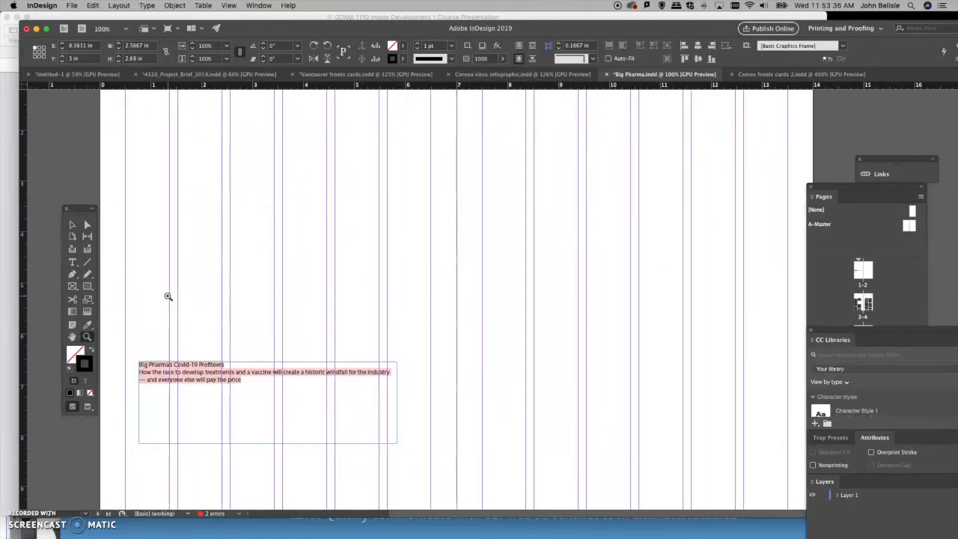
Step: Look over the article's body text columns on the spread, closing in on the two columns of the right-hand page
{"action": "scroll", "coordinate": [168, 297], "scroll_direction": "right", "scroll_amount": 2}
{"action": "scroll", "coordinate": [168, 295], "scroll_direction": "right", "scroll_amount": 2}
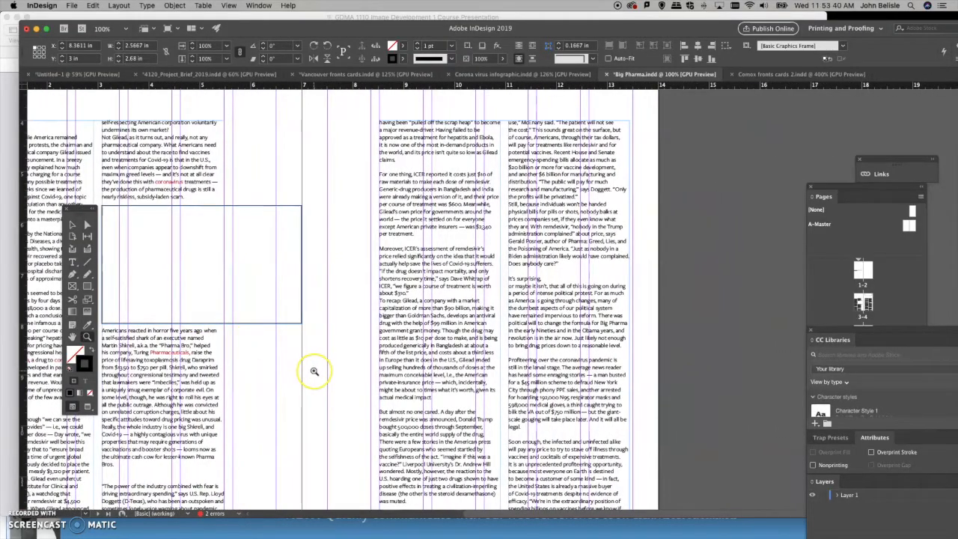
{"action": "left_click", "coordinate": [310, 370]}
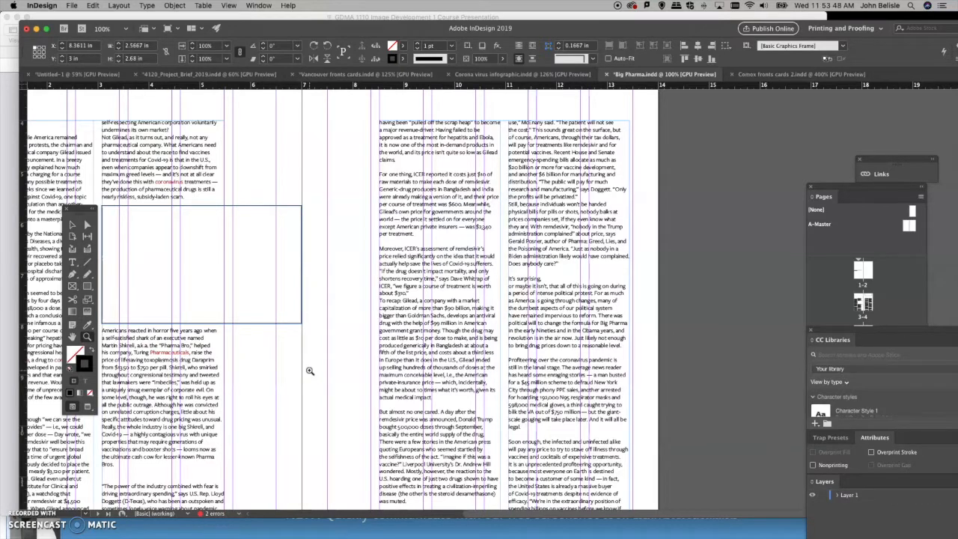
{"action": "scroll", "coordinate": [440, 312], "scroll_direction": "right", "scroll_amount": 1}
{"action": "scroll", "coordinate": [442, 315], "scroll_direction": "up", "scroll_amount": 1}
{"action": "scroll", "coordinate": [442, 314], "scroll_direction": "up", "scroll_amount": 1}
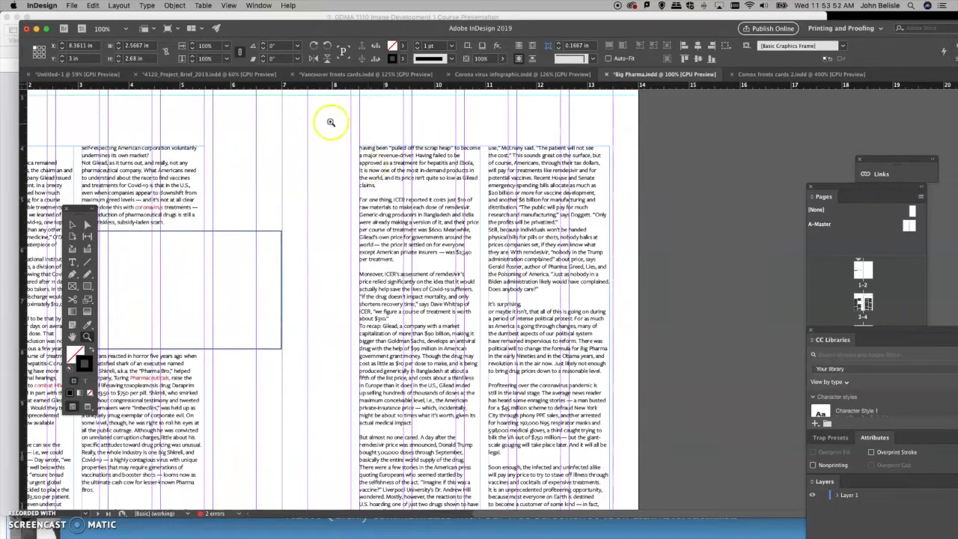
{"action": "left_click", "coordinate": [331, 121]}
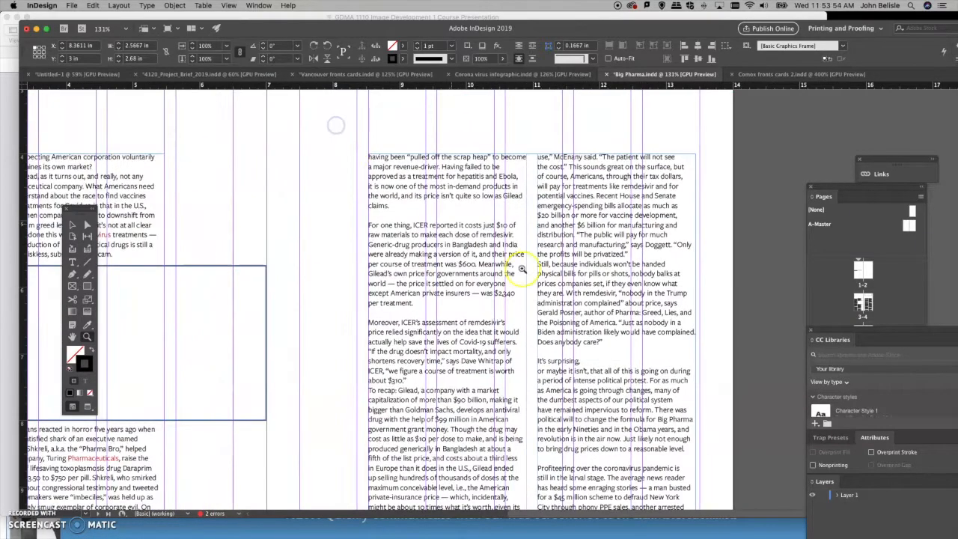
{"action": "scroll", "coordinate": [562, 285], "scroll_direction": "right", "scroll_amount": 4}
{"action": "scroll", "coordinate": [562, 286], "scroll_direction": "down", "scroll_amount": 1}
{"action": "scroll", "coordinate": [561, 286], "scroll_direction": "right", "scroll_amount": 4}
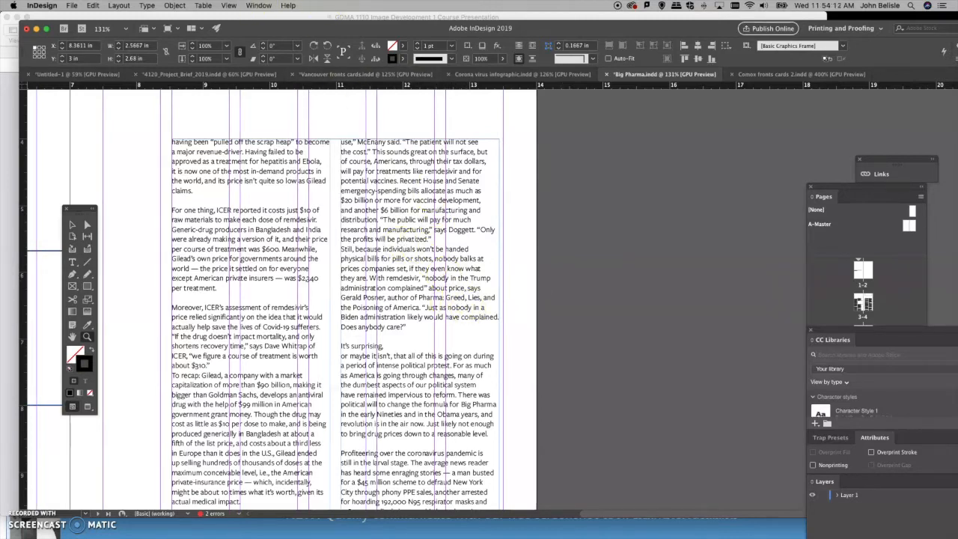
Step: Display the Paragraph controls and move the floating group with Paragraph Styles clear of the text, collapsing its Effects and Notes column
{"action": "left_click", "coordinate": [258, 5]}
{"action": "mouse_move", "coordinate": [297, 253]}
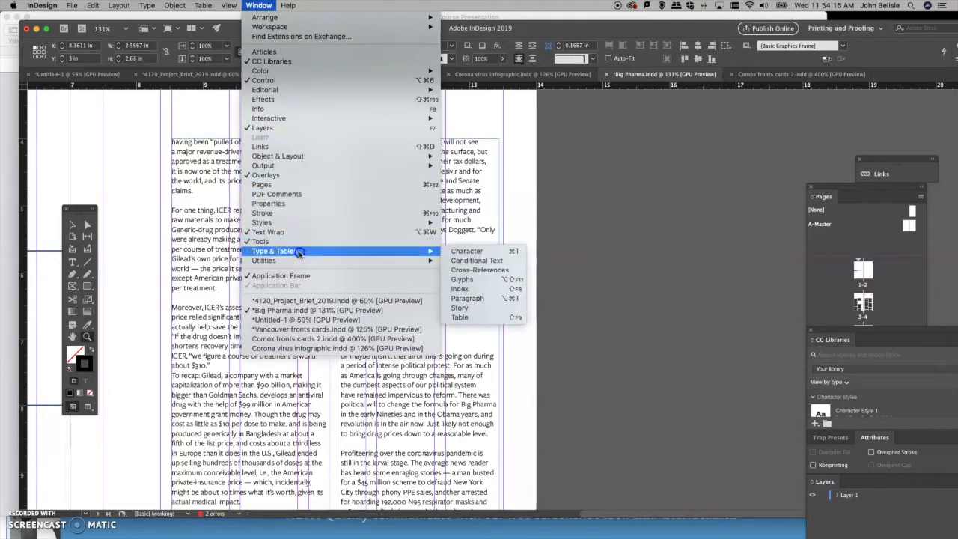
{"action": "left_click", "coordinate": [478, 298]}
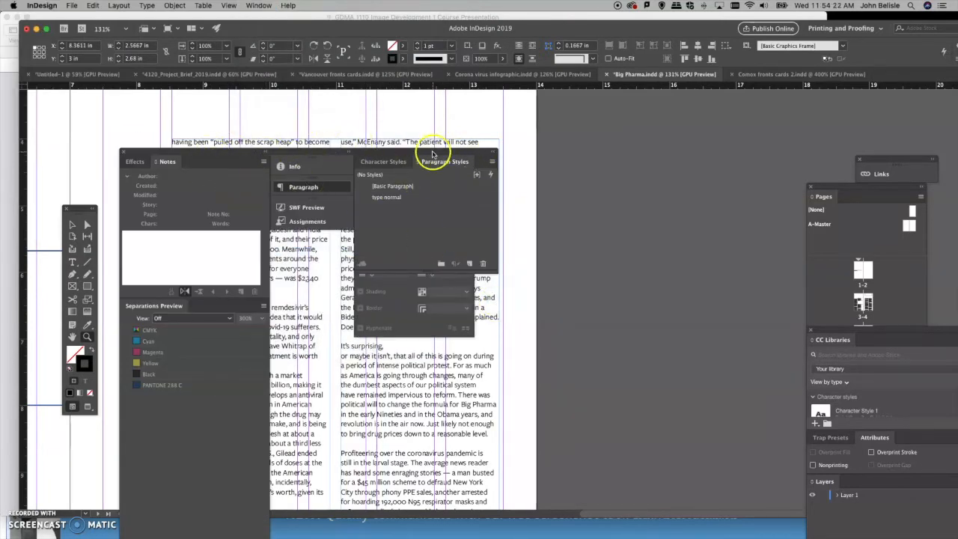
{"action": "left_click_drag", "start_coordinate": [433, 154], "coordinate": [703, 148]}
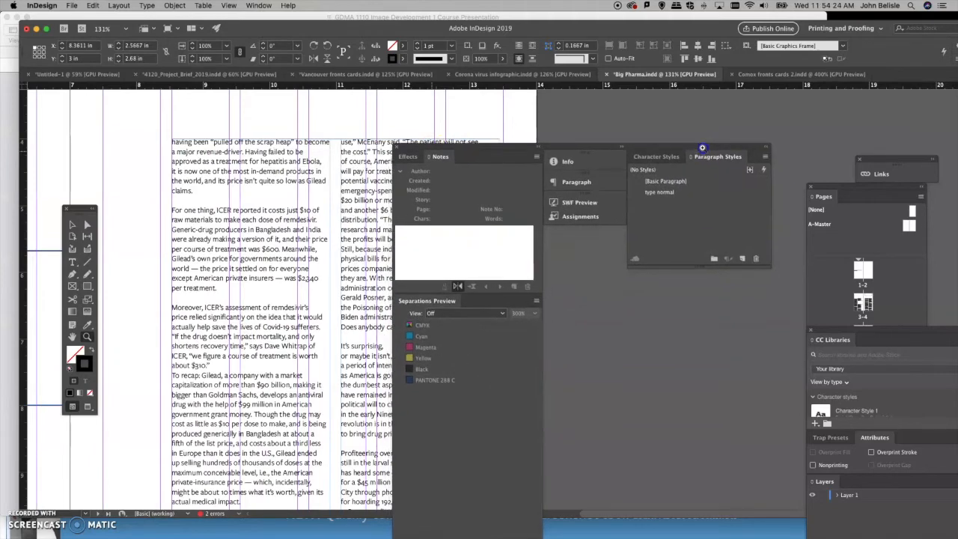
{"action": "left_click", "coordinate": [535, 146]}
{"action": "left_click_drag", "start_coordinate": [515, 153], "coordinate": [570, 83]}
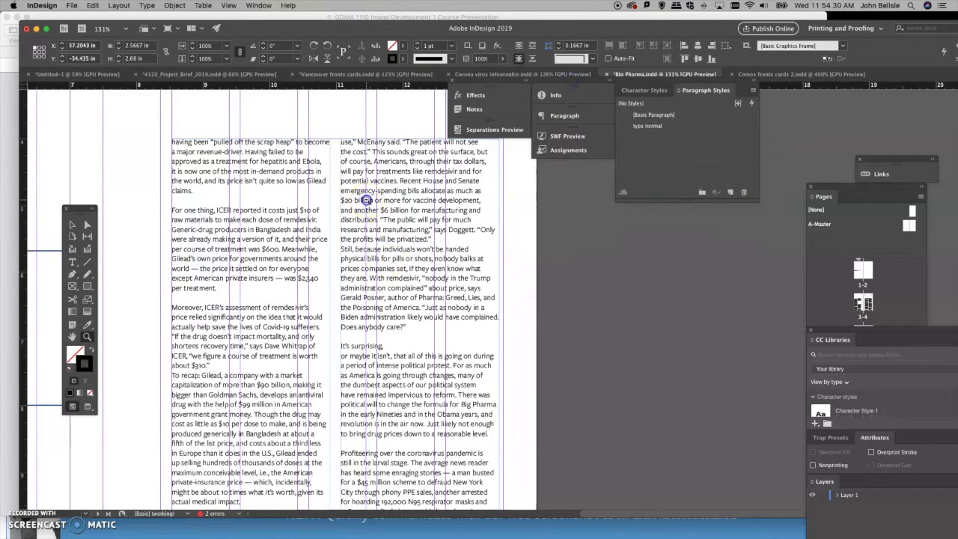
Step: Start a new paragraph style named "Body copy" based on the formatting of the paragraph beginning "or maybe it isn't"
{"action": "left_click", "coordinate": [367, 201]}
{"action": "scroll", "coordinate": [325, 352], "scroll_direction": "right", "scroll_amount": 4}
{"action": "scroll", "coordinate": [323, 352], "scroll_direction": "down", "scroll_amount": 3}
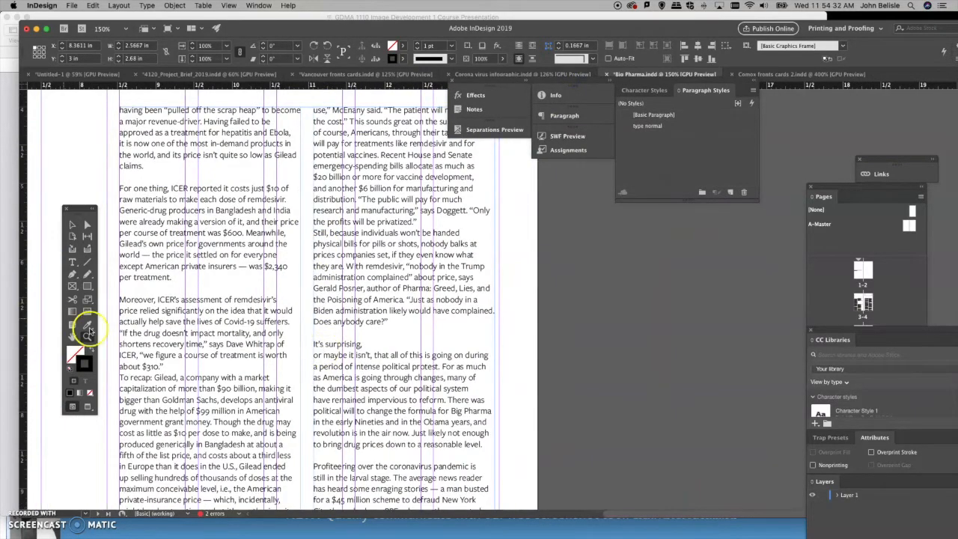
{"action": "left_click", "coordinate": [72, 262]}
{"action": "left_click_drag", "start_coordinate": [489, 447], "coordinate": [303, 352]}
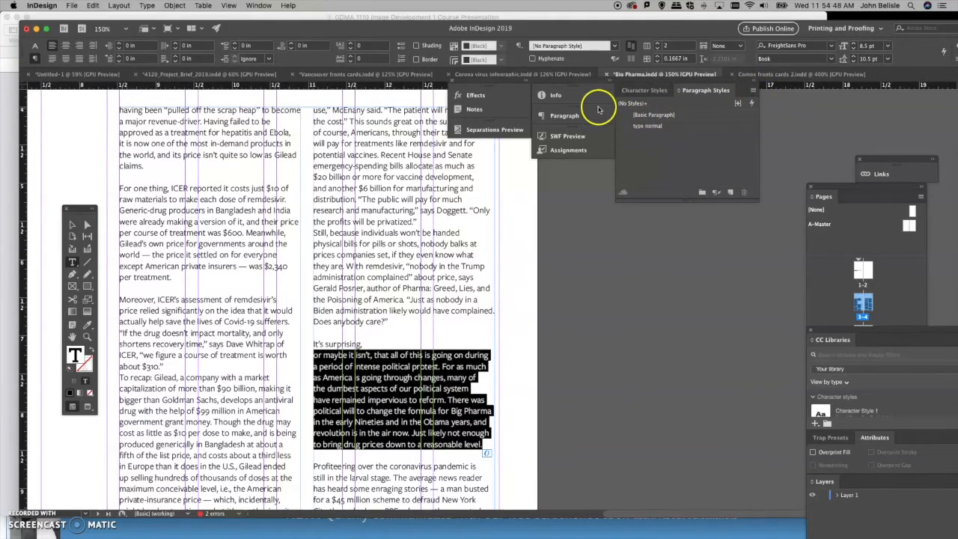
{"action": "left_click", "coordinate": [754, 91]}
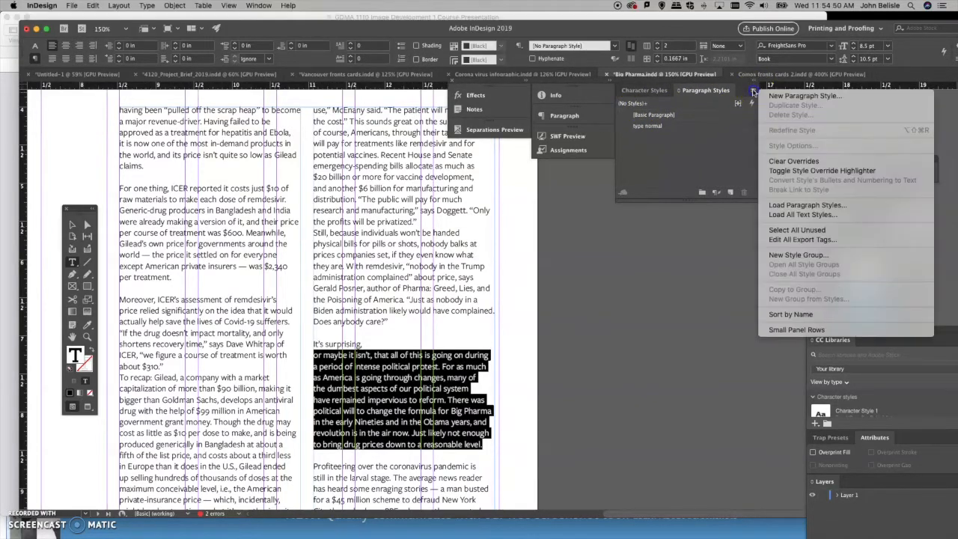
{"action": "left_click", "coordinate": [789, 96]}
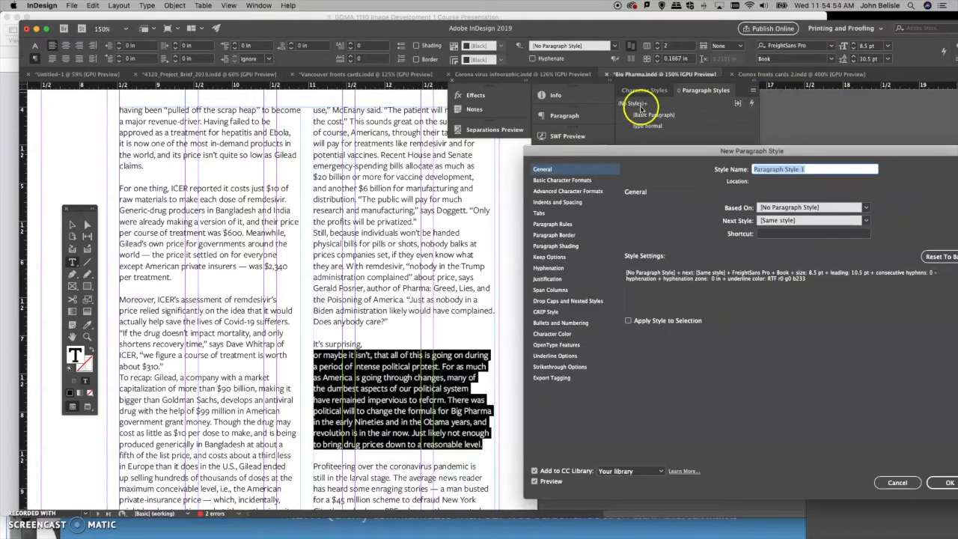
{"action": "type", "text": "I"}
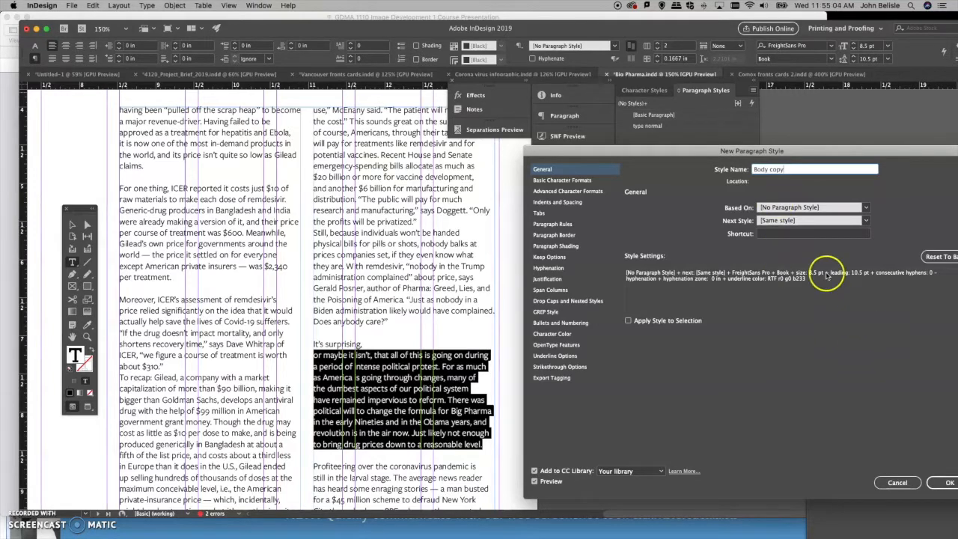
{"action": "left_click_drag", "start_coordinate": [650, 156], "coordinate": [602, 77]}
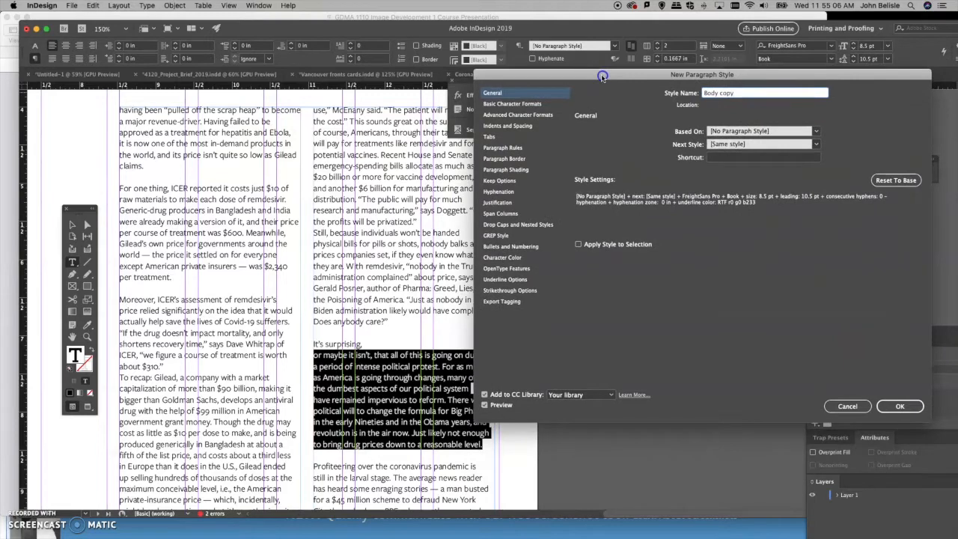
Step: Set the new style's space between paragraphs using the same style to 0.6 in and create the style
{"action": "left_click", "coordinate": [510, 104]}
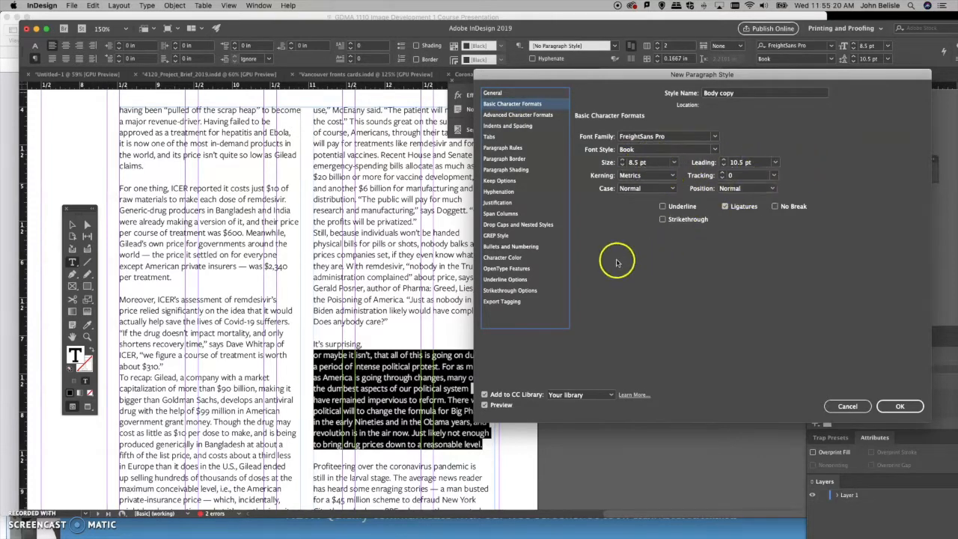
{"action": "left_click", "coordinate": [519, 116]}
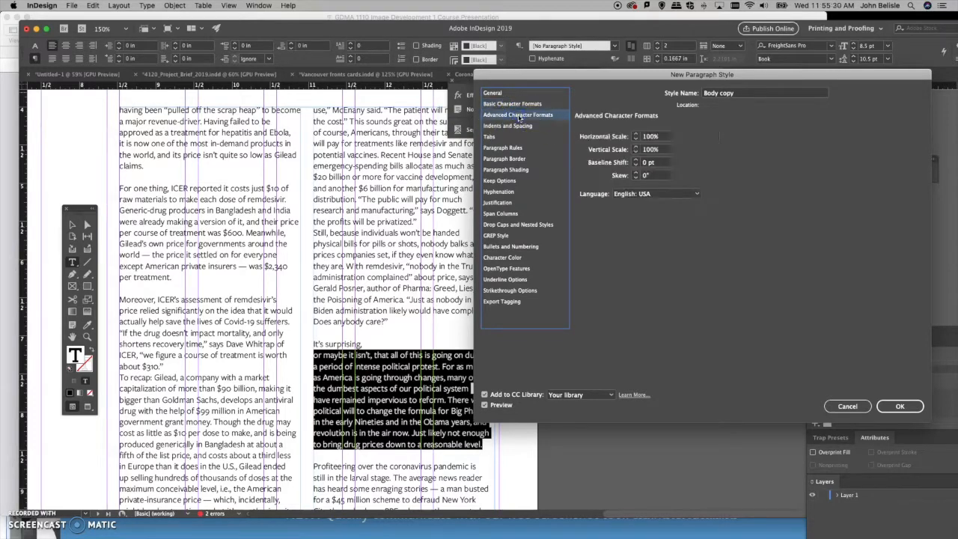
{"action": "left_click", "coordinate": [510, 127]}
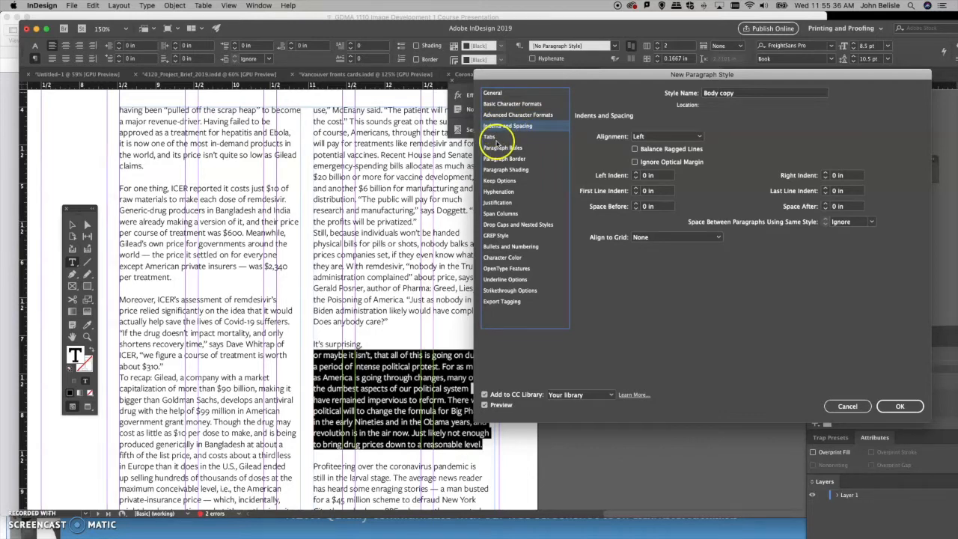
{"action": "left_click_drag", "start_coordinate": [542, 74], "coordinate": [600, 101]}
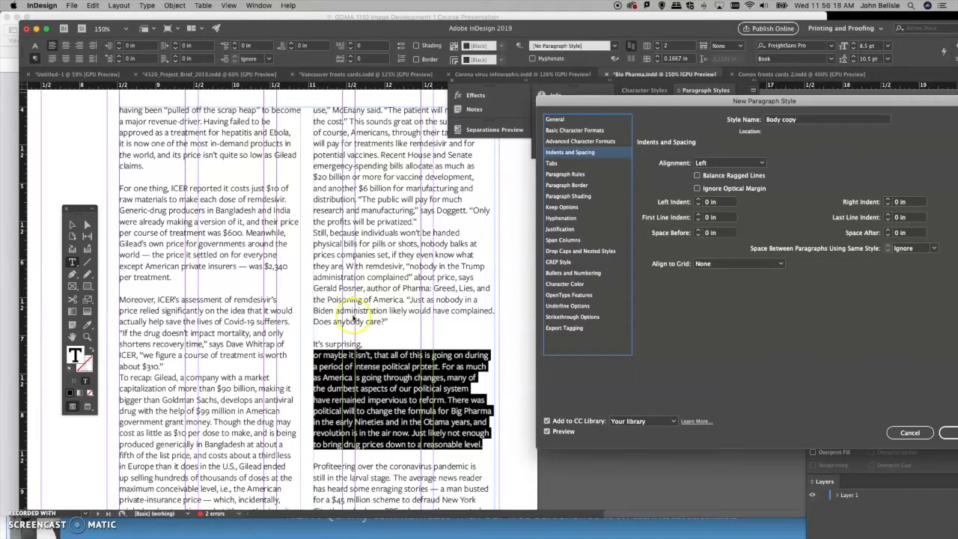
{"action": "left_click_drag", "start_coordinate": [616, 102], "coordinate": [552, 99]}
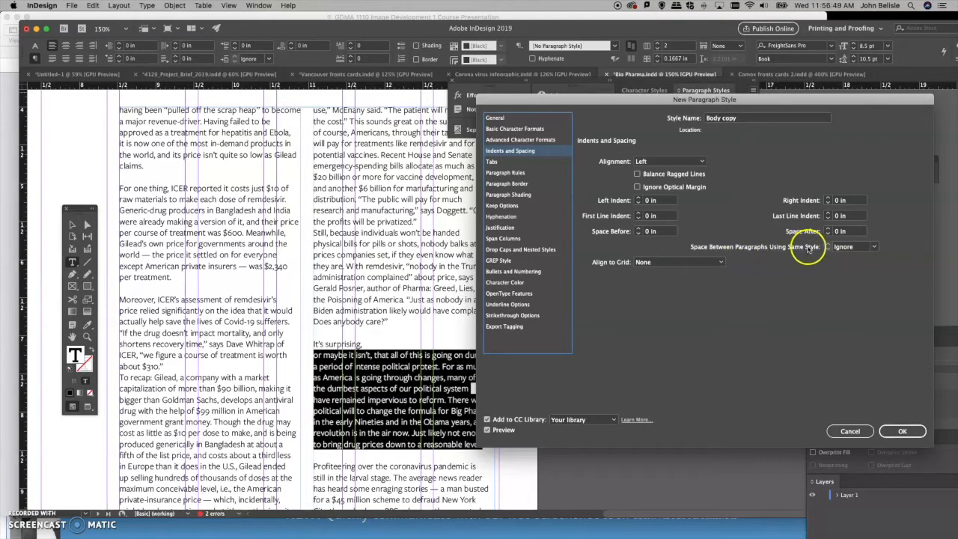
{"action": "left_click", "coordinate": [873, 247]}
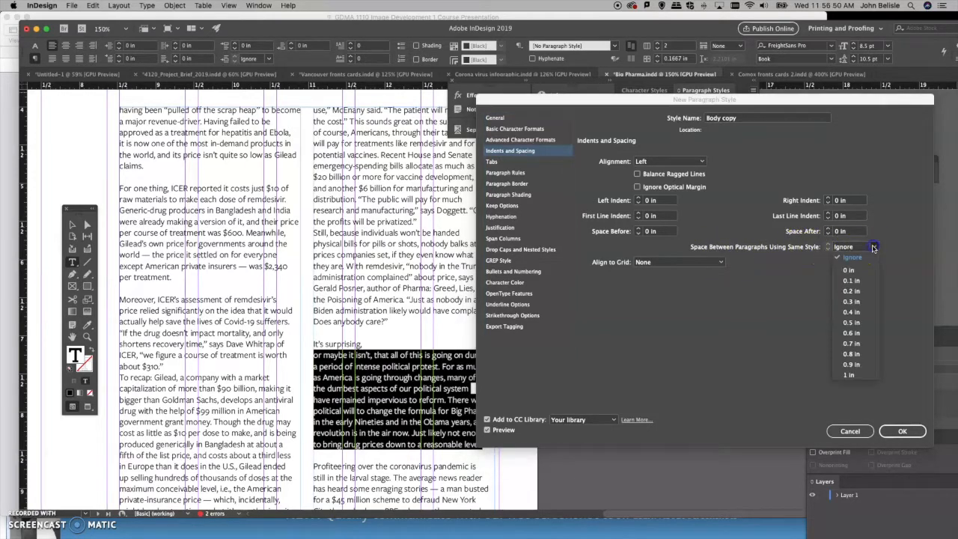
{"action": "left_click", "coordinate": [847, 333]}
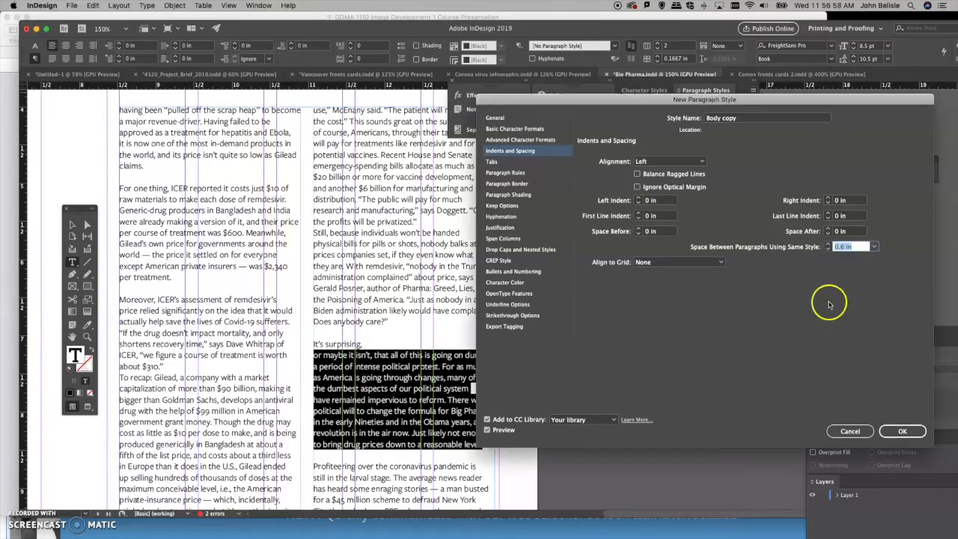
{"action": "left_click", "coordinate": [902, 432]}
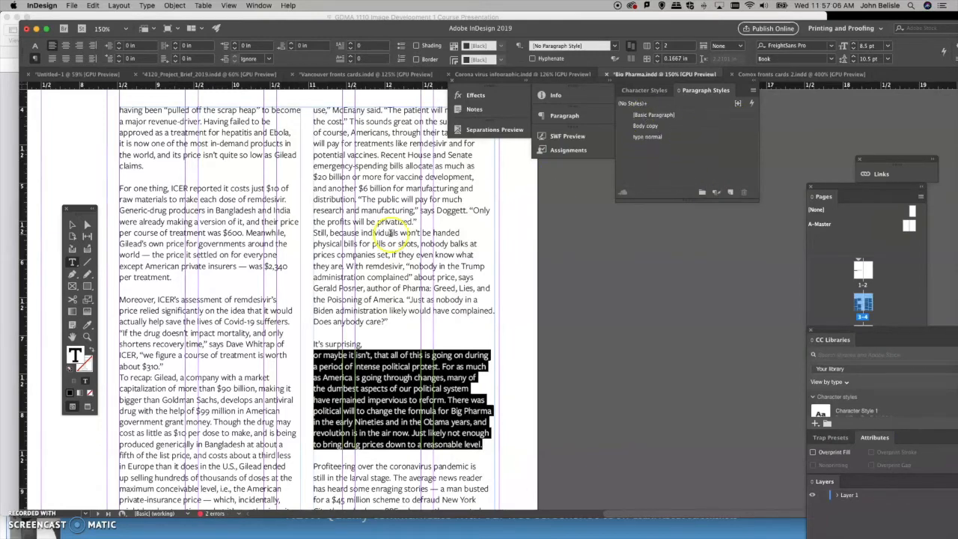
Step: Apply the Body copy style to the text from "It's surprising," through "a reasonable level."
{"action": "scroll", "coordinate": [390, 232], "scroll_direction": "down", "scroll_amount": 1}
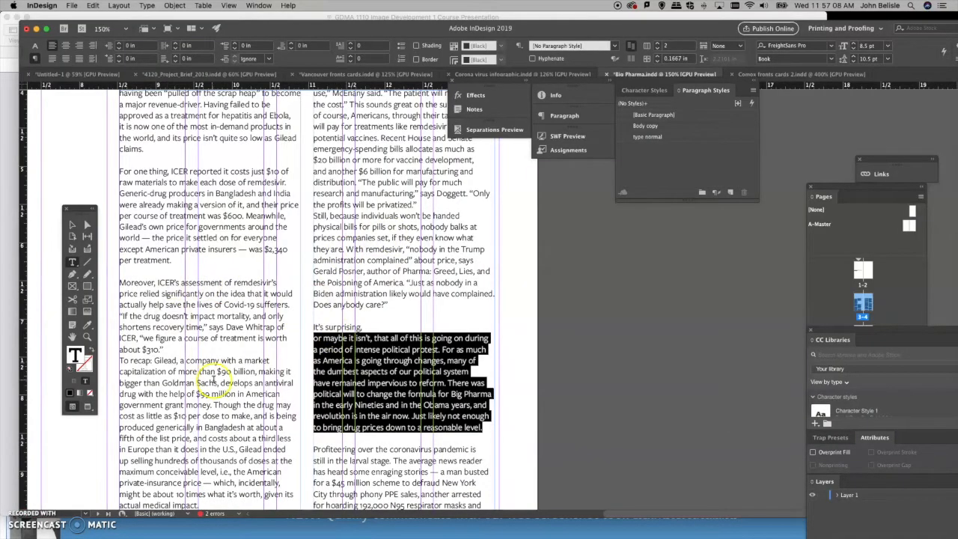
{"action": "left_click", "coordinate": [399, 470]}
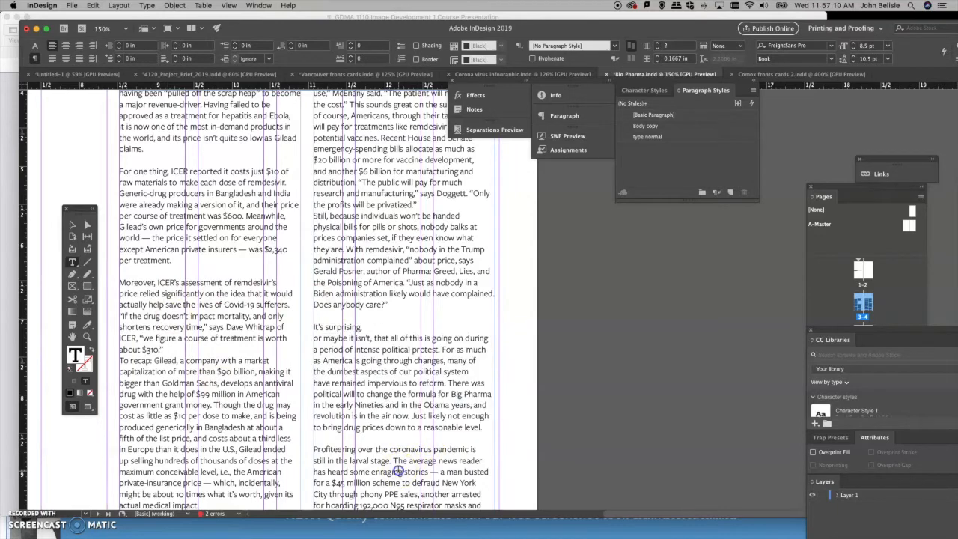
{"action": "left_click_drag", "start_coordinate": [479, 429], "coordinate": [306, 333]}
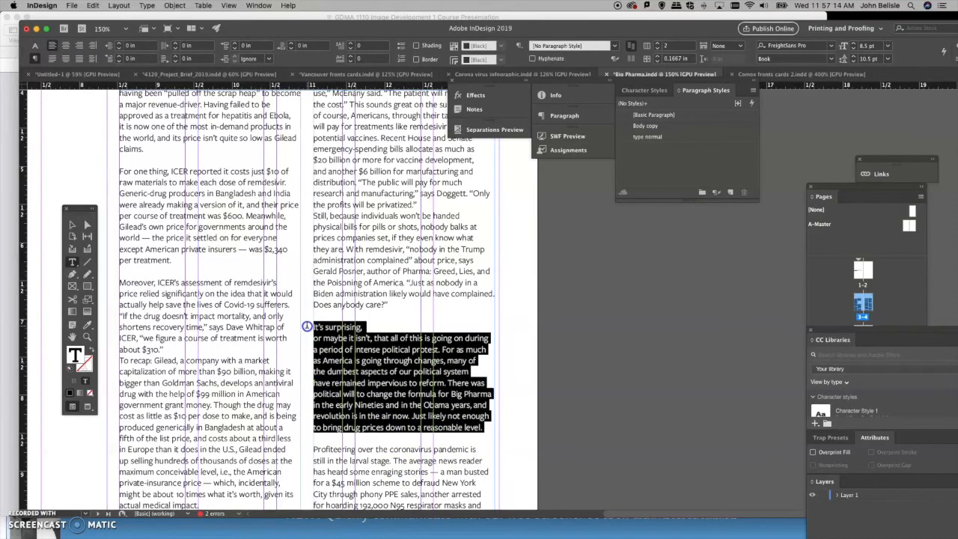
{"action": "left_click", "coordinate": [649, 126]}
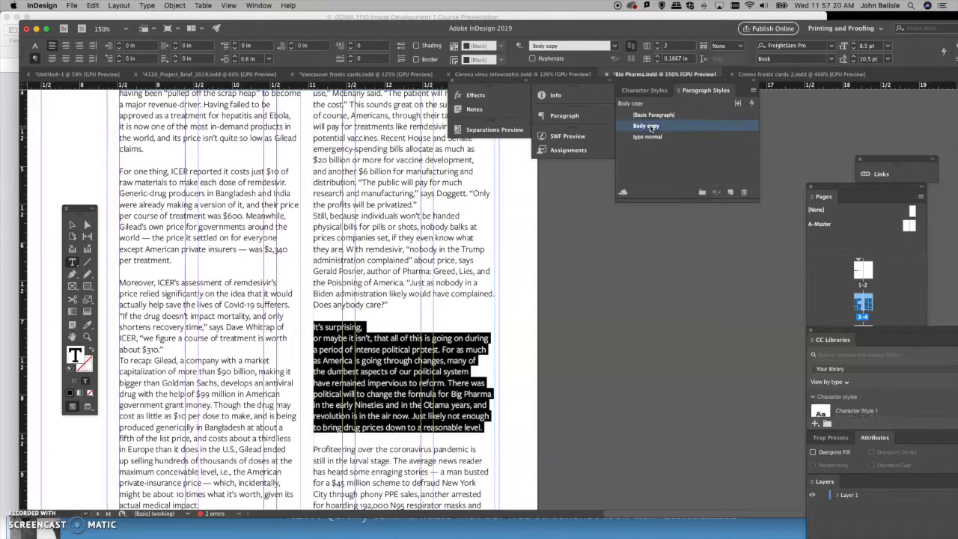
{"action": "left_click", "coordinate": [373, 369]}
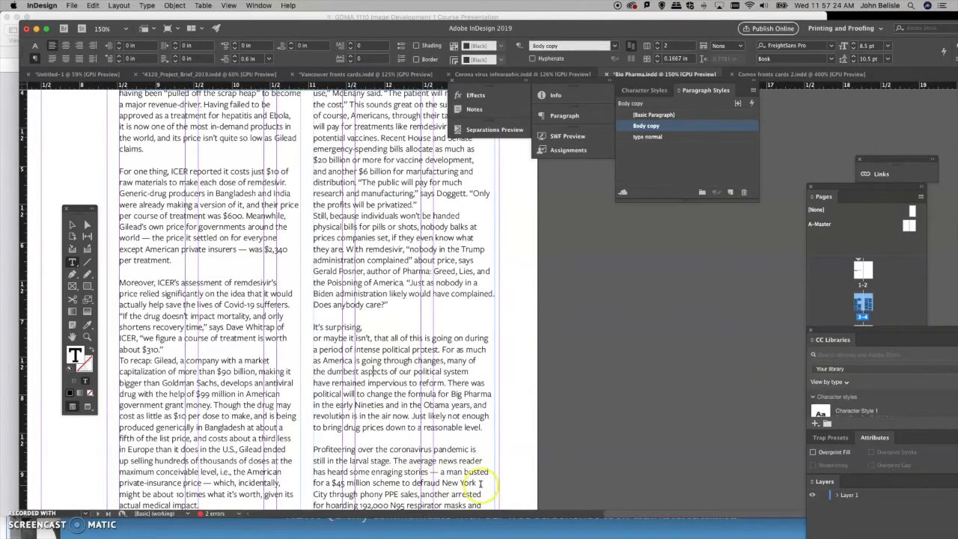
Step: Apply the Body copy style to the text from "prices companies set" through "another arrested" and check the paragraph spacing down the column
{"action": "left_click_drag", "start_coordinate": [483, 488], "coordinate": [312, 238]}
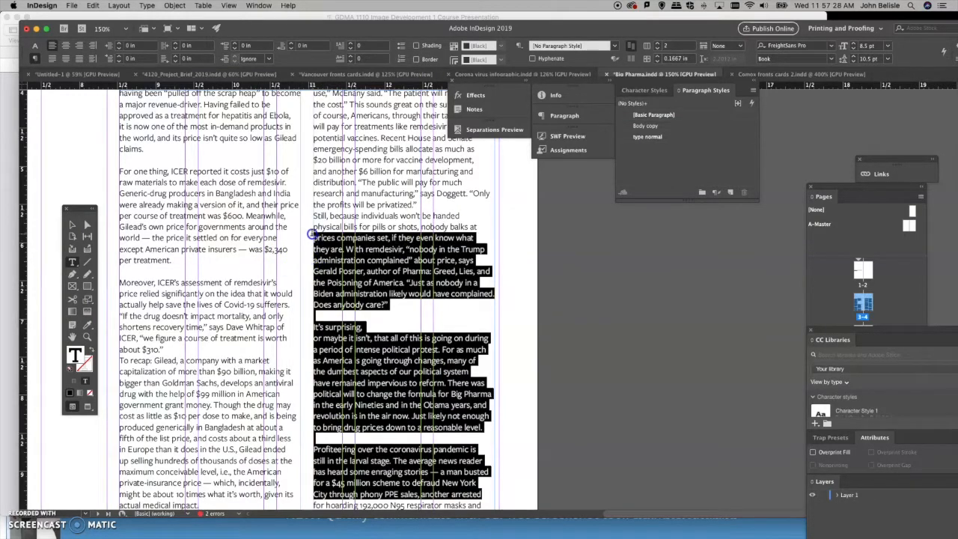
{"action": "left_click", "coordinate": [647, 126]}
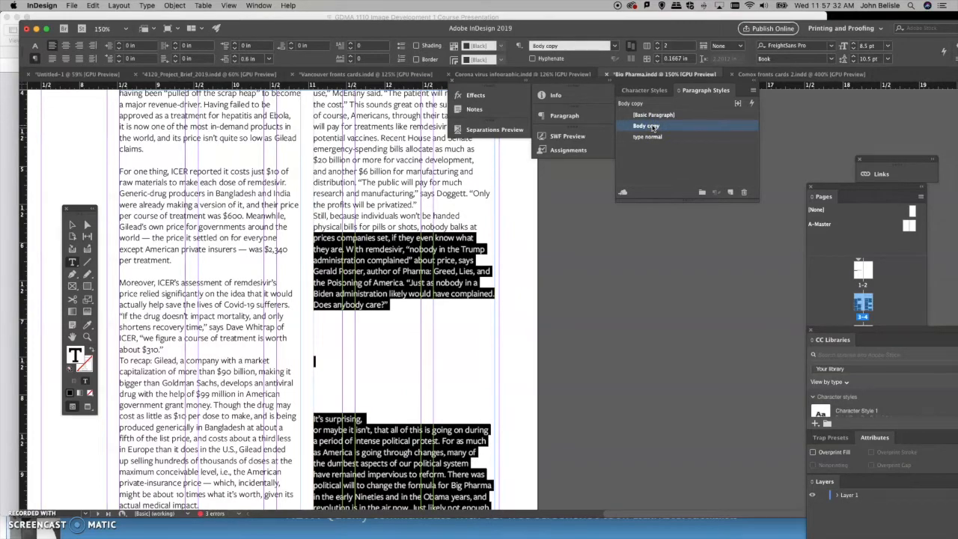
{"action": "scroll", "coordinate": [471, 257], "scroll_direction": "down", "scroll_amount": 5}
{"action": "scroll", "coordinate": [471, 257], "scroll_direction": "up", "scroll_amount": 2}
{"action": "scroll", "coordinate": [471, 257], "scroll_direction": "up", "scroll_amount": 3}
{"action": "scroll", "coordinate": [471, 257], "scroll_direction": "down", "scroll_amount": 3}
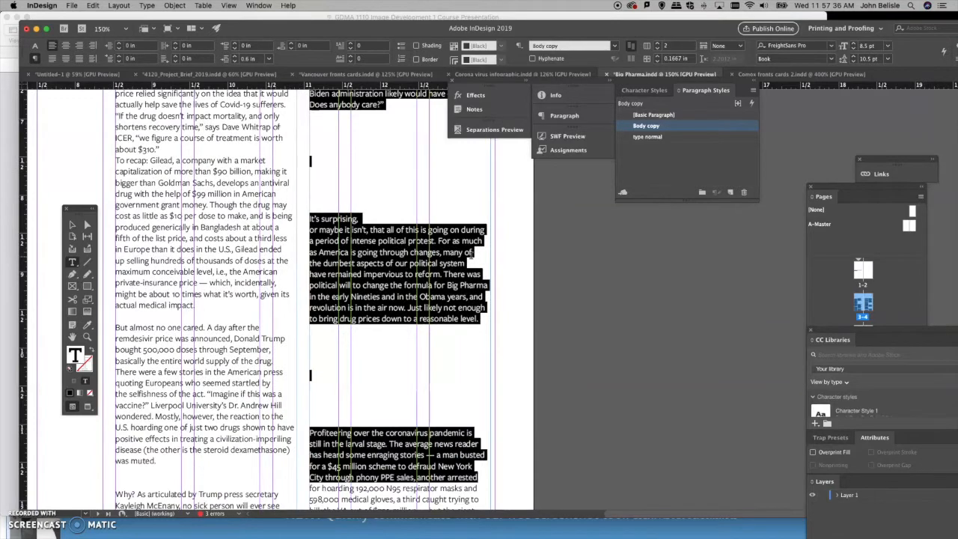
{"action": "scroll", "coordinate": [471, 255], "scroll_direction": "up", "scroll_amount": 3}
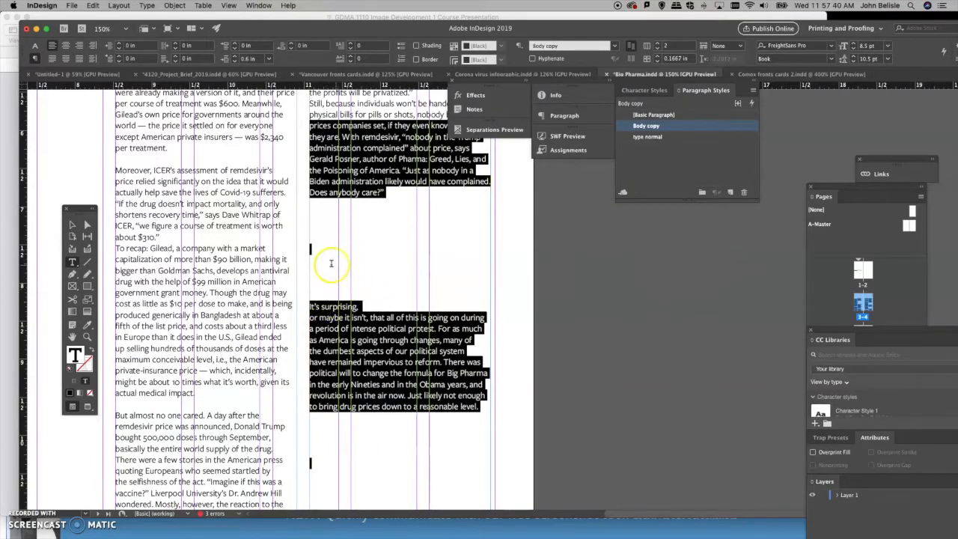
{"action": "scroll", "coordinate": [398, 308], "scroll_direction": "down", "scroll_amount": 7}
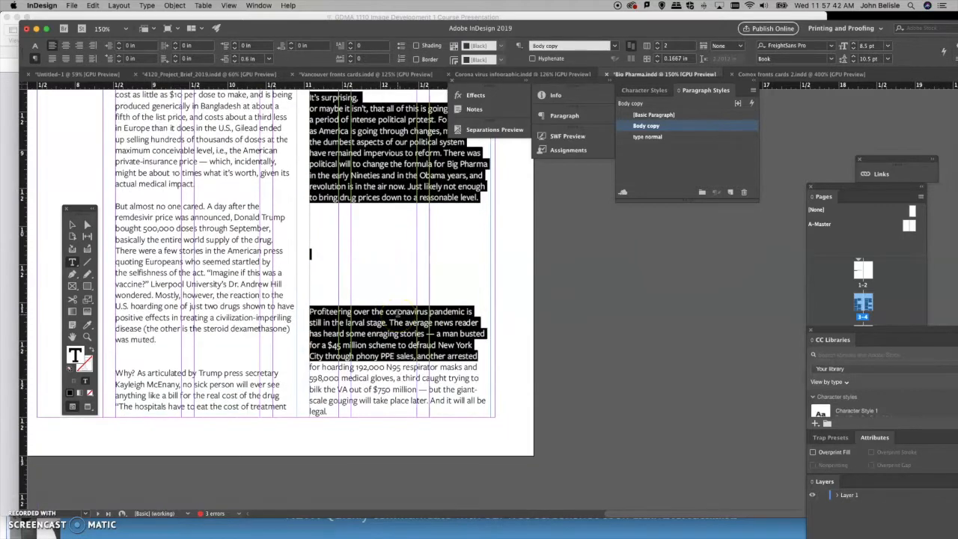
Step: Try 0.3 in and 0.2 in as the Body copy style's space between paragraphs using the same style
{"action": "scroll", "coordinate": [398, 313], "scroll_direction": "up", "scroll_amount": 6}
{"action": "left_click", "coordinate": [647, 126]}
{"action": "double_click", "coordinate": [647, 126]}
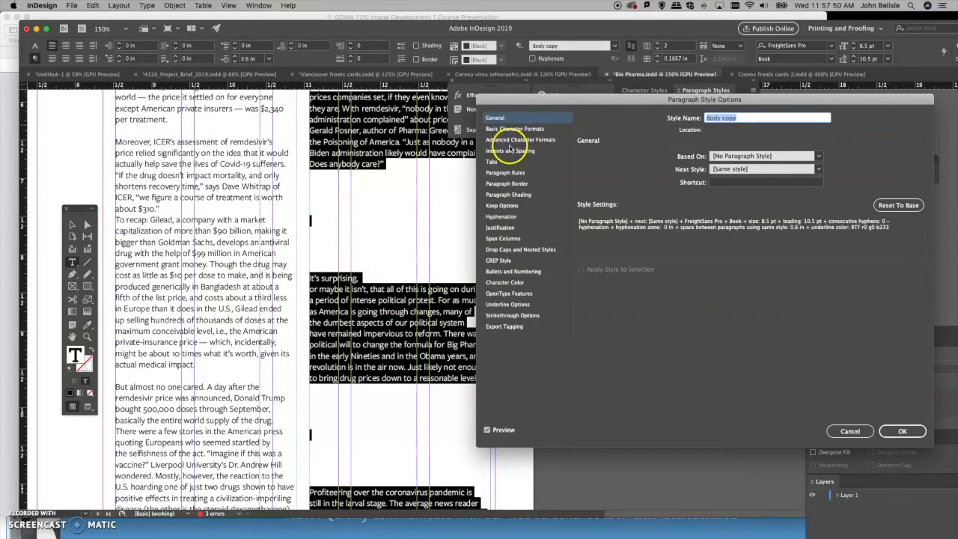
{"action": "left_click", "coordinate": [510, 151]}
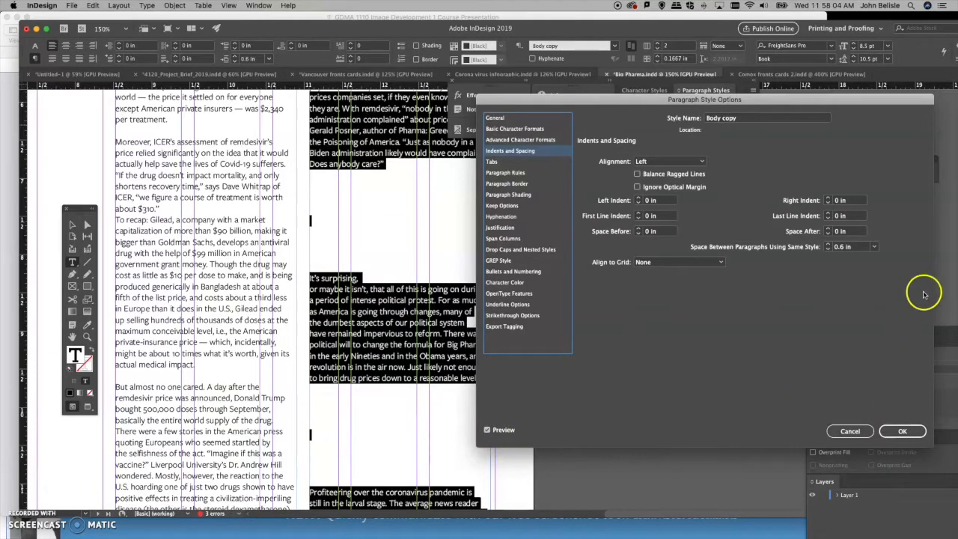
{"action": "left_click", "coordinate": [874, 247]}
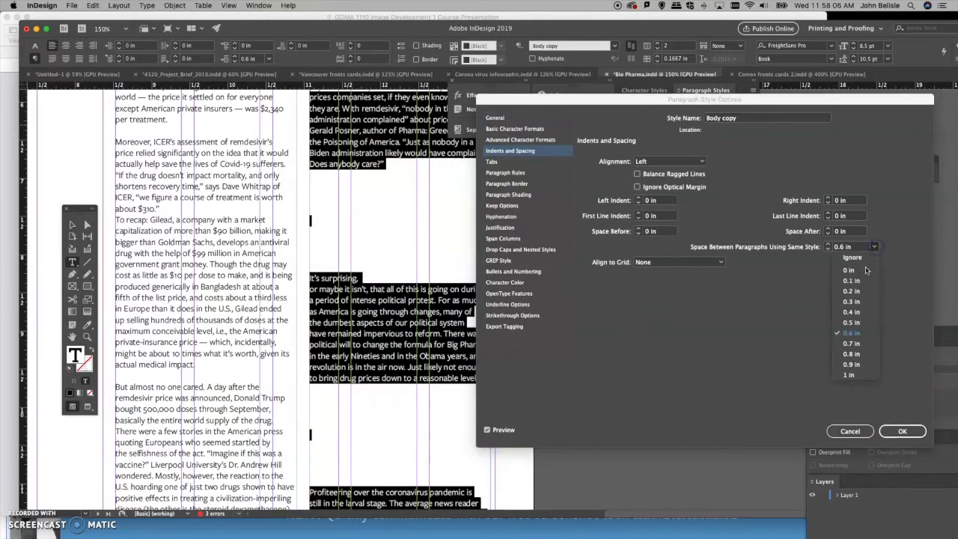
{"action": "left_click", "coordinate": [853, 302]}
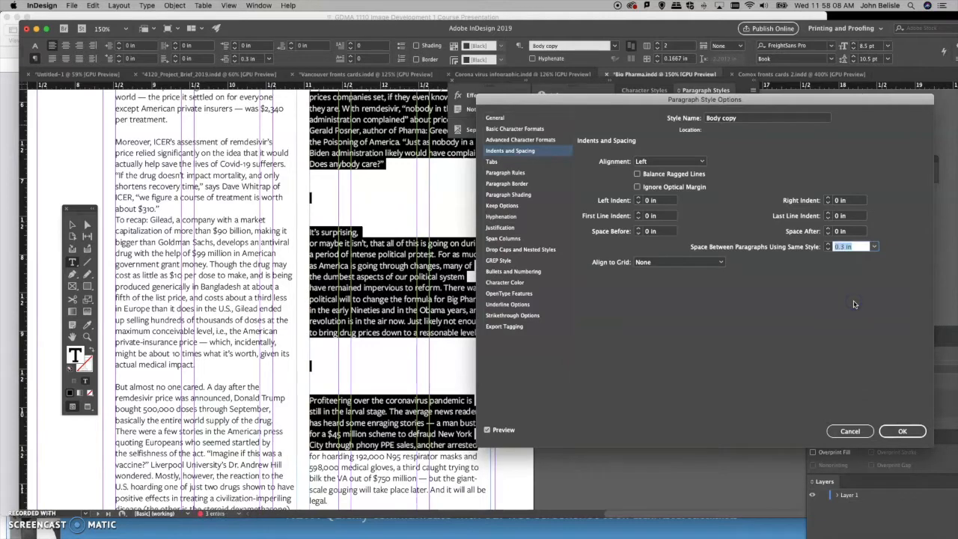
{"action": "left_click", "coordinate": [874, 247]}
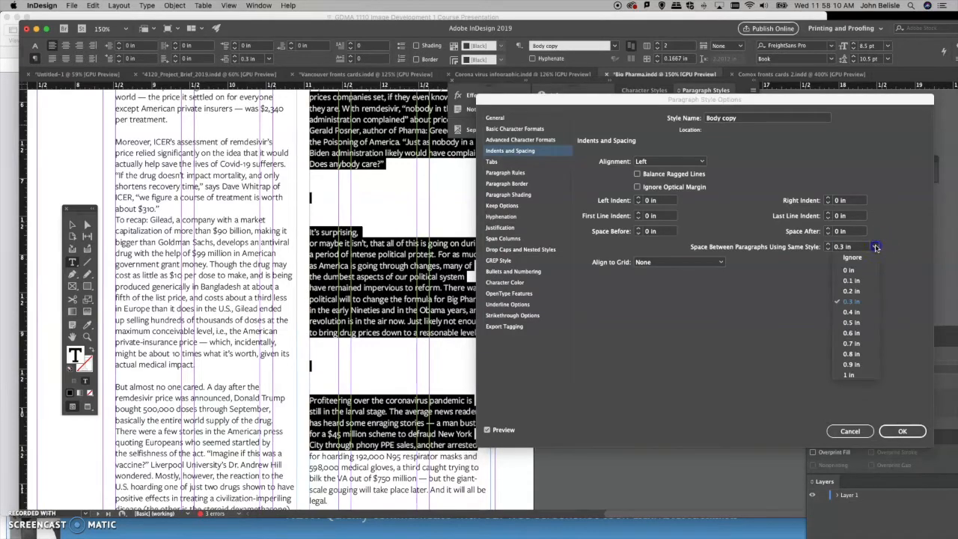
{"action": "left_click", "coordinate": [854, 291]}
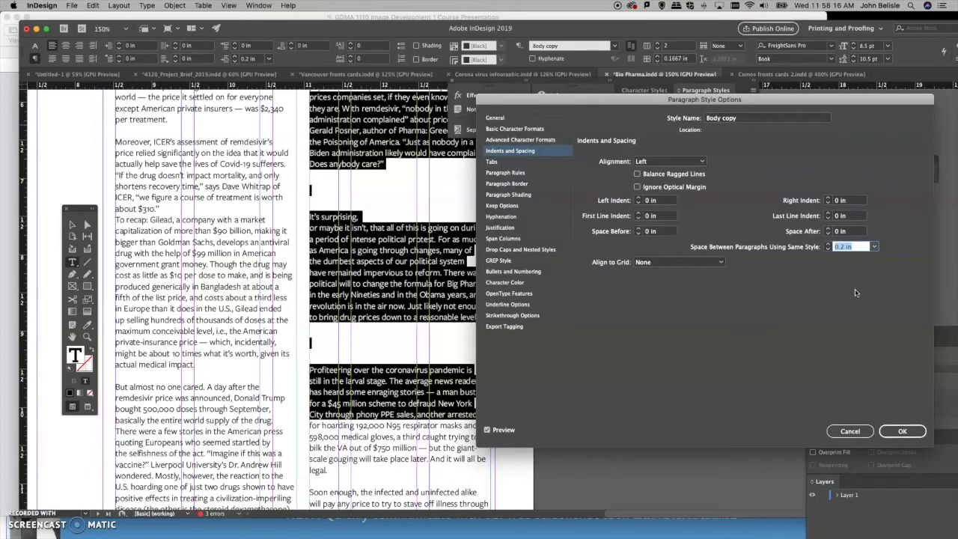
Step: Compare 0 in and 0.1 in for the Body copy style's same-style paragraph spacing, and confirm it at 0.2 in
{"action": "left_click", "coordinate": [875, 247]}
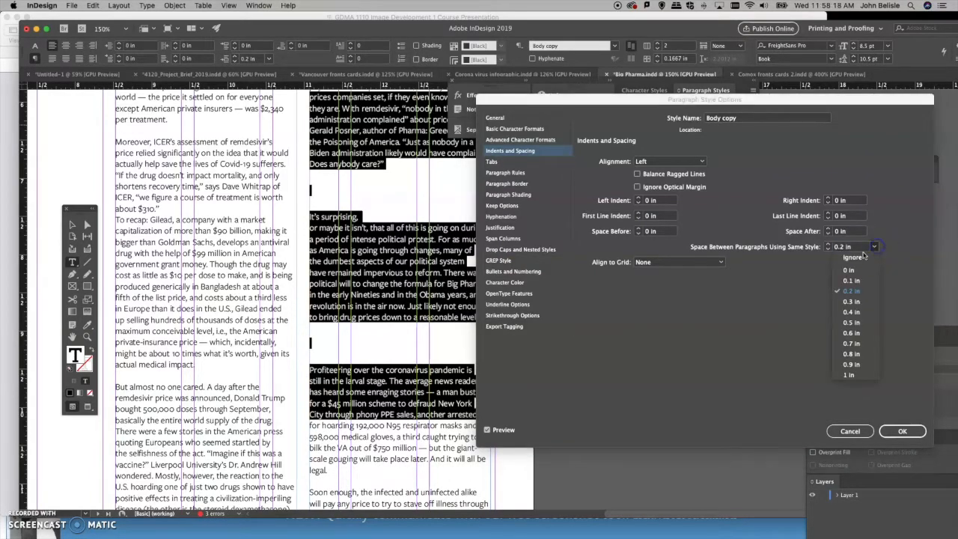
{"action": "left_click", "coordinate": [851, 271]}
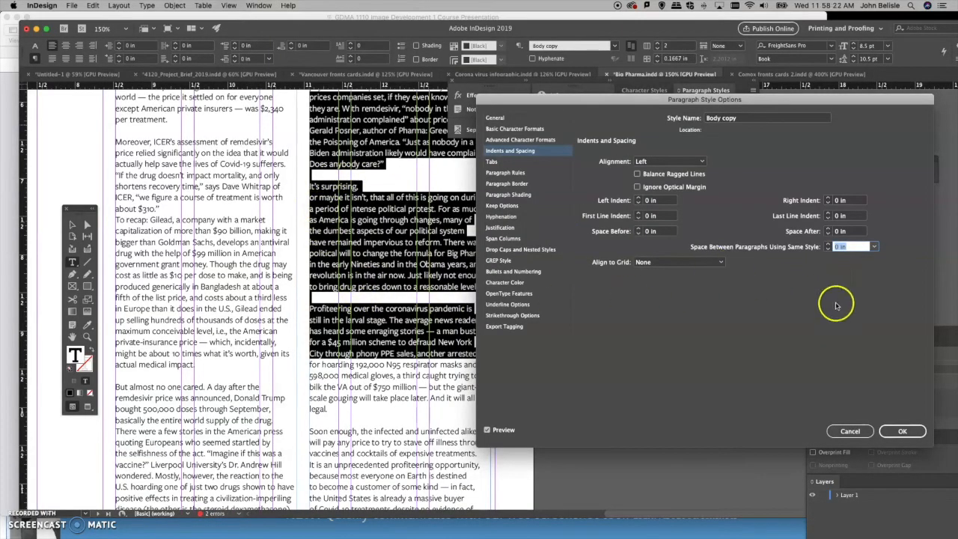
{"action": "left_click", "coordinate": [875, 248]}
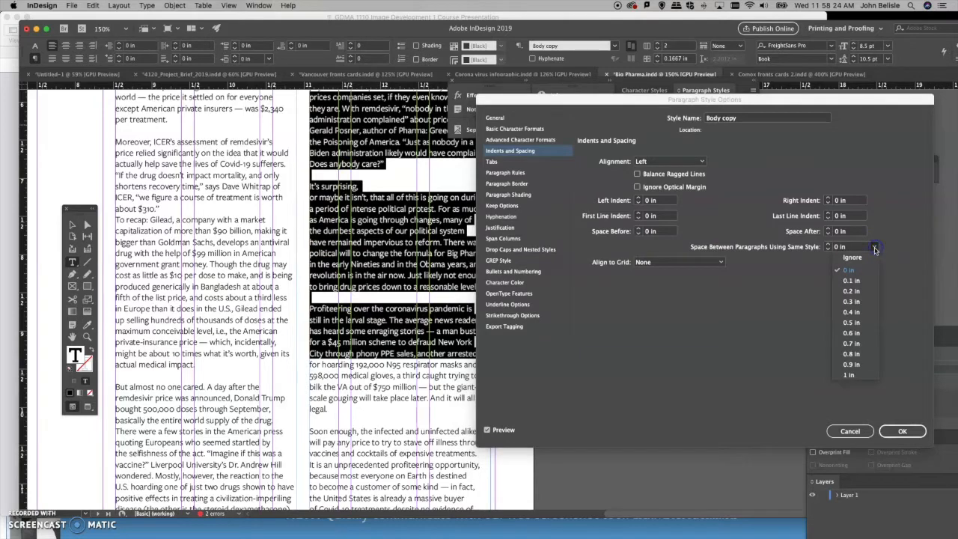
{"action": "left_click", "coordinate": [851, 281]}
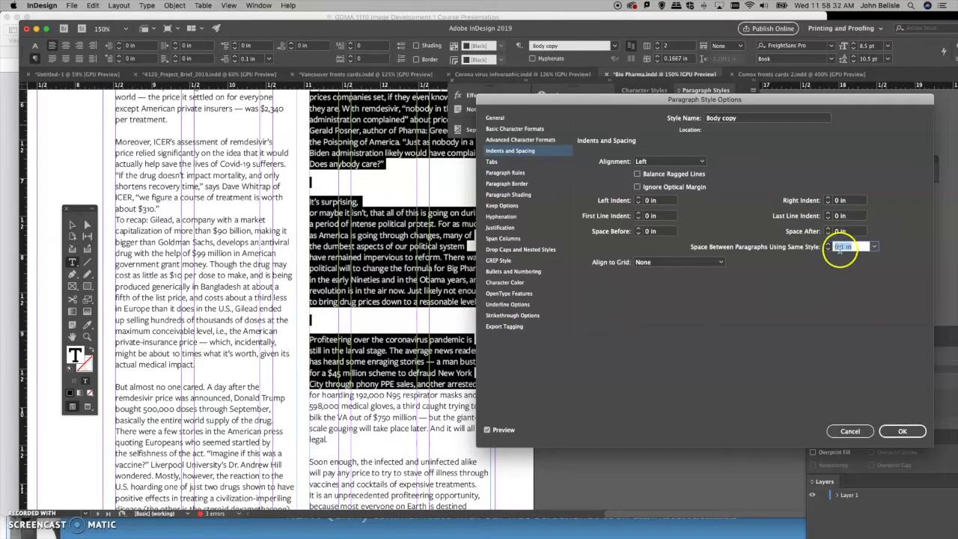
{"action": "left_click", "coordinate": [875, 247]}
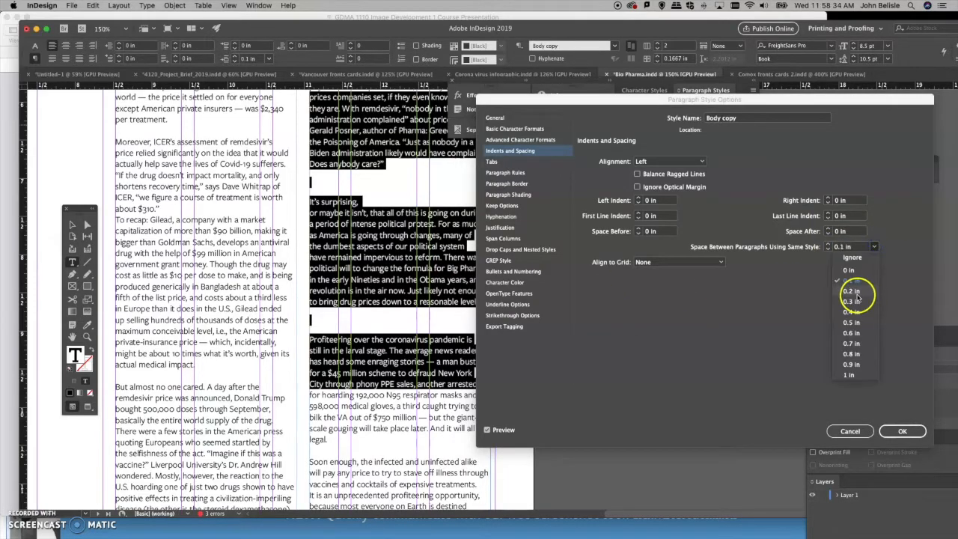
{"action": "left_click", "coordinate": [859, 298]}
{"action": "left_click", "coordinate": [903, 431]}
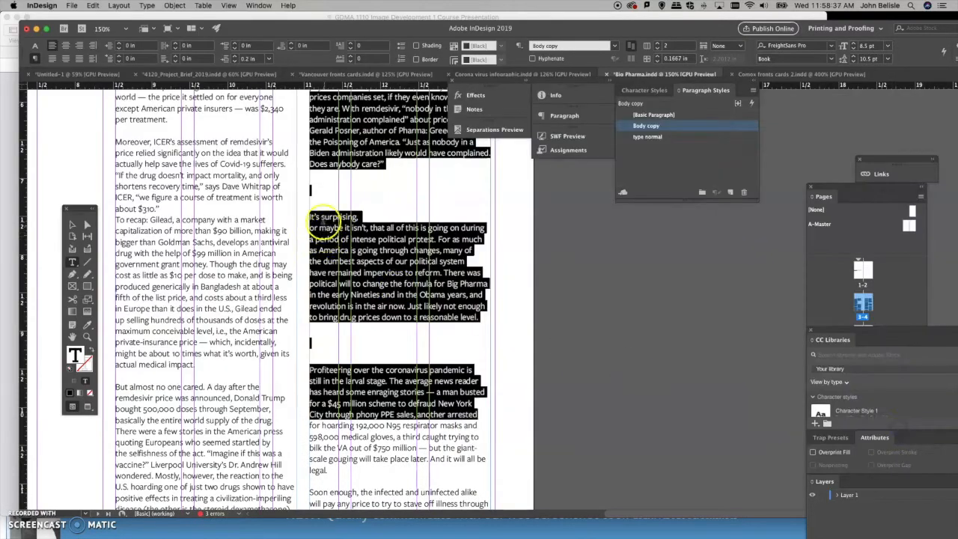
Step: Delete the empty paragraphs above "It's surprising," and above "Profiteering over the coronavirus pandemic"
{"action": "left_click", "coordinate": [313, 217]}
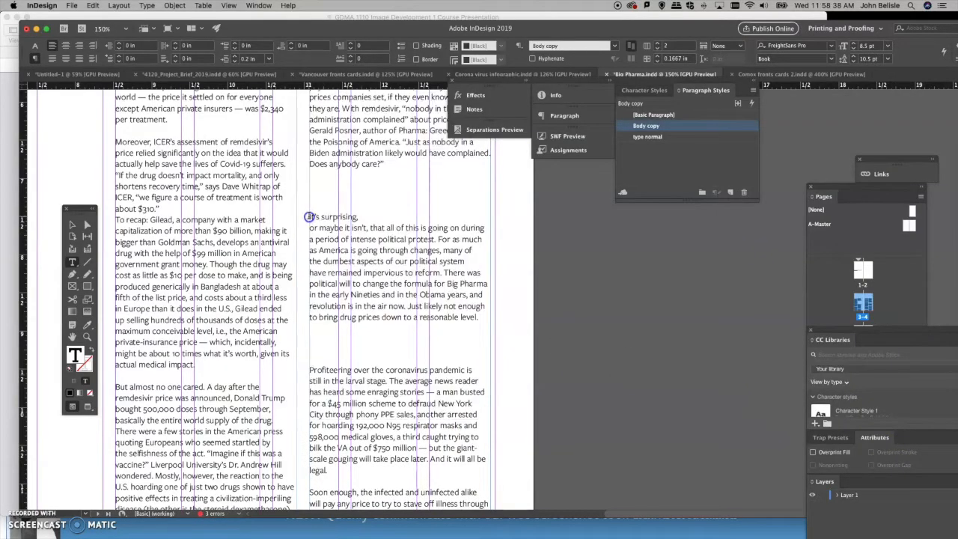
{"action": "key", "text": "BackSpace"}
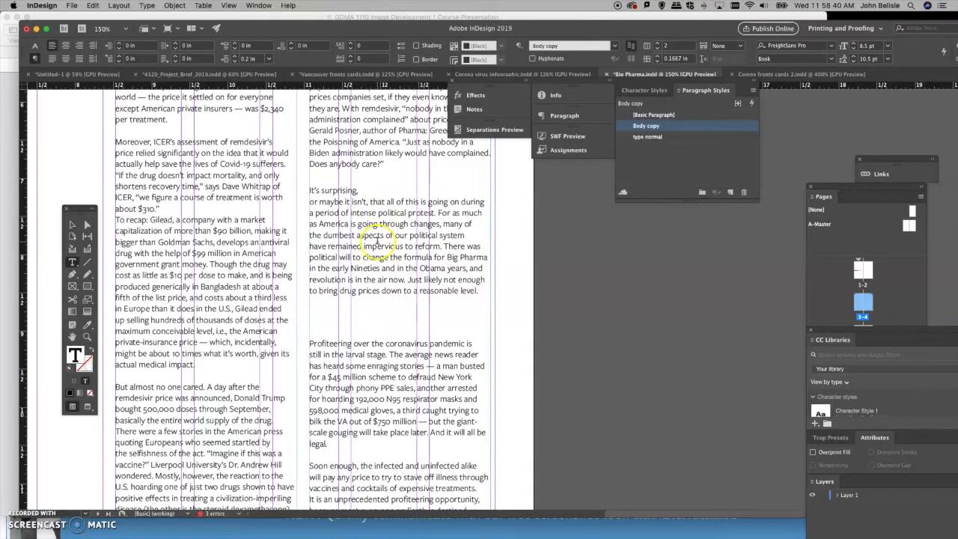
{"action": "key", "text": "BackSpace"}
{"action": "key", "text": "BackSpace"}
{"action": "key", "text": "BackSpace"}
{"action": "key", "text": "Return"}
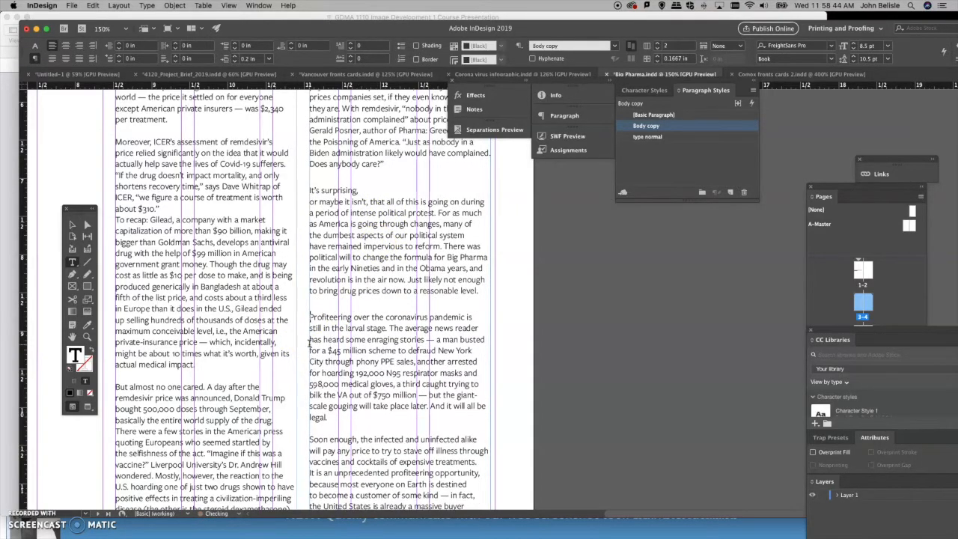
Step: With the text from "administration complained" to the "Profiteering" paragraph selected, set the Body copy style's same-style paragraph spacing to 0.1875 in
{"action": "left_click", "coordinate": [301, 189]}
{"action": "left_click", "coordinate": [317, 309]}
{"action": "left_click_drag", "start_coordinate": [332, 350], "coordinate": [309, 110]}
{"action": "left_click", "coordinate": [694, 130]}
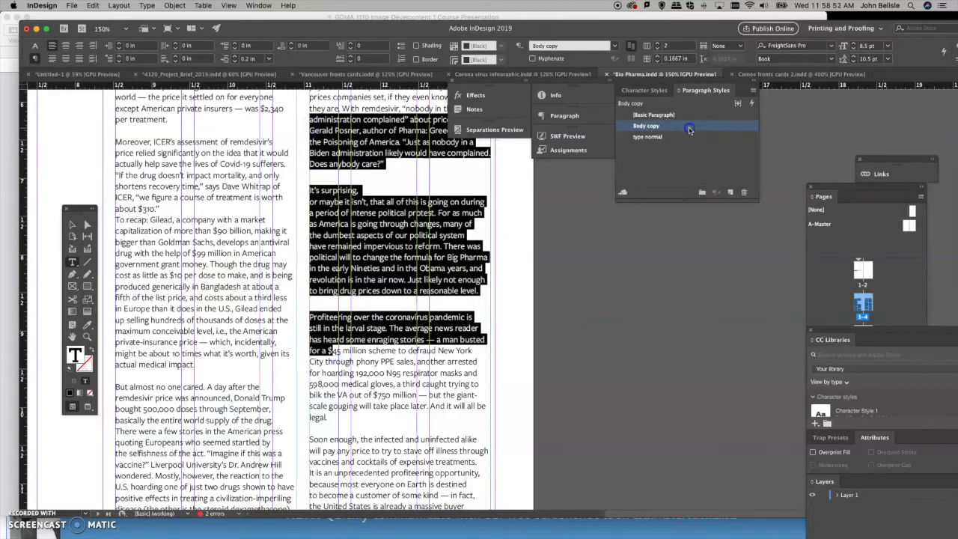
{"action": "left_click", "coordinate": [657, 127]}
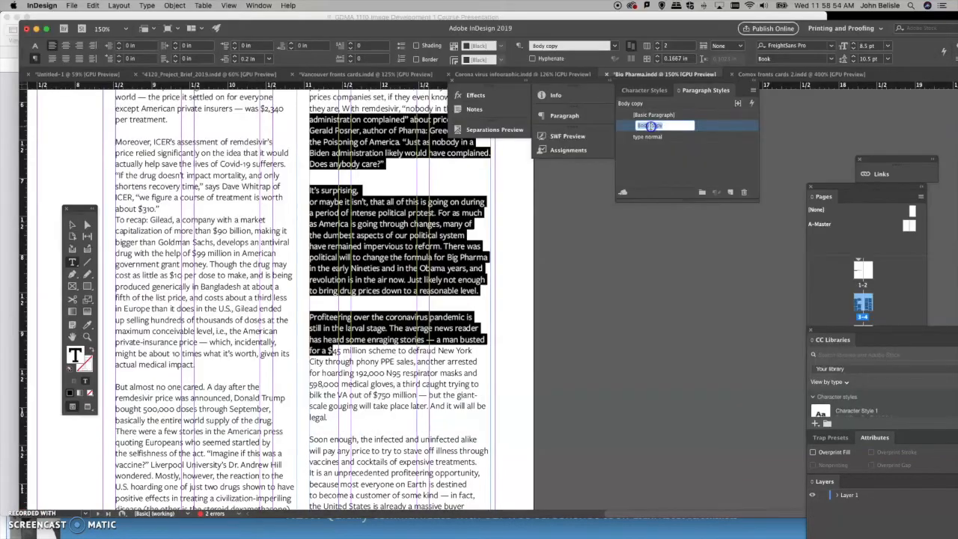
{"action": "double_click", "coordinate": [627, 125]}
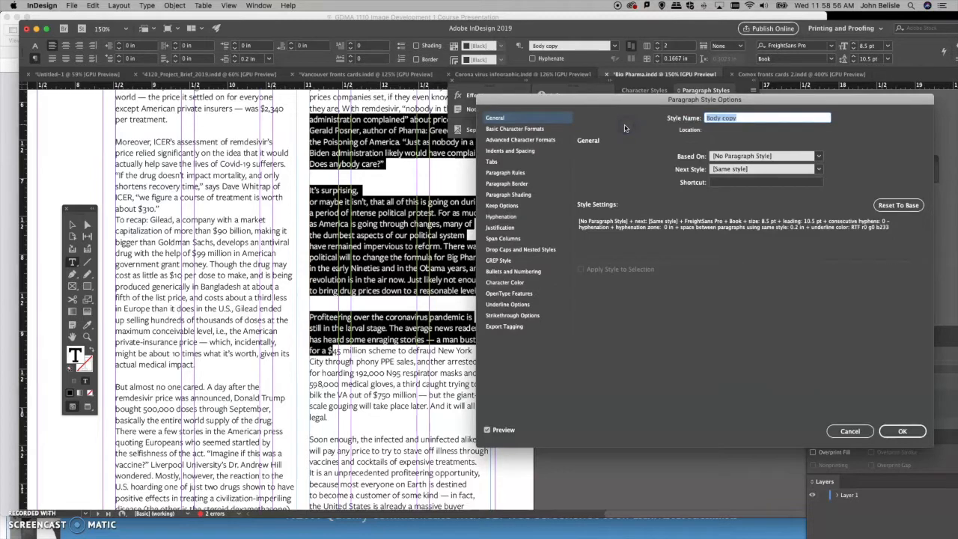
{"action": "left_click", "coordinate": [514, 150]}
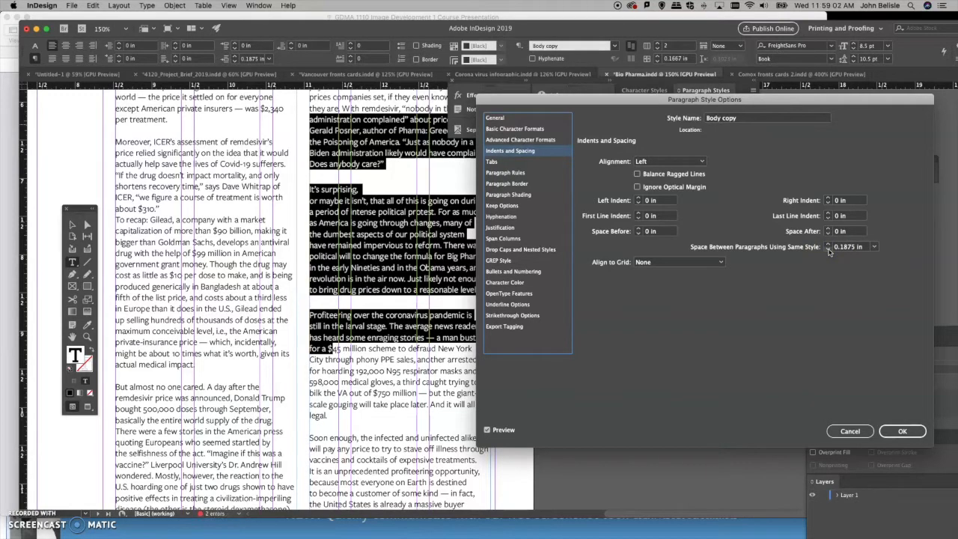
{"action": "left_click", "coordinate": [829, 250]}
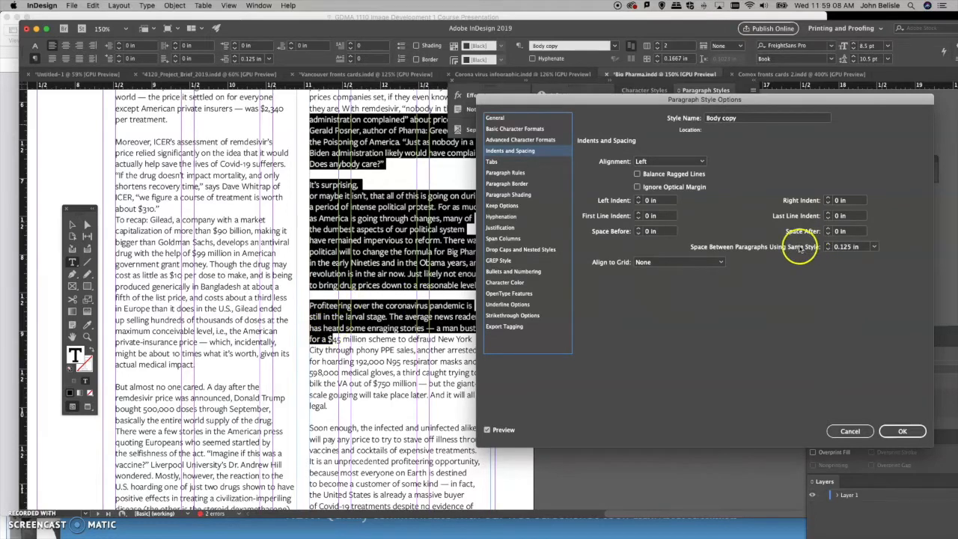
{"action": "left_click", "coordinate": [828, 244]}
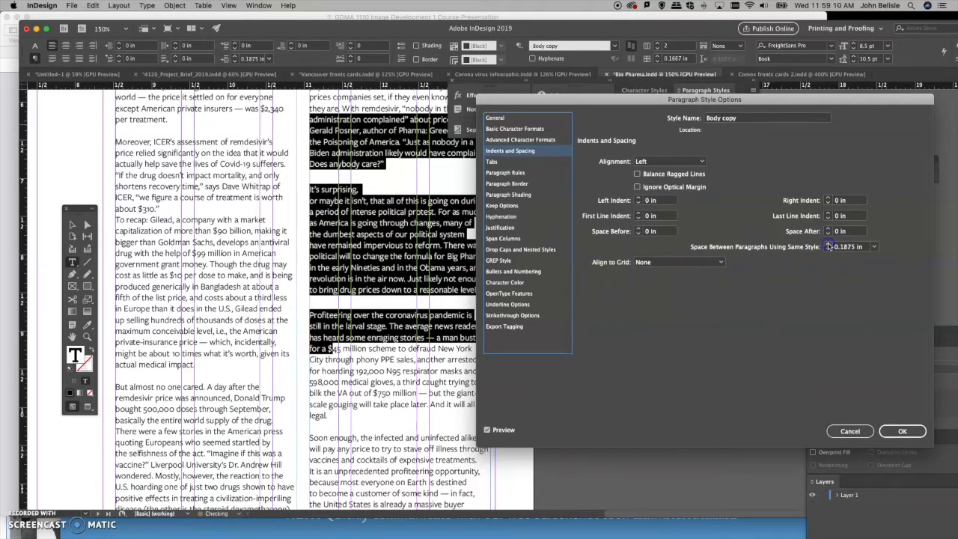
{"action": "left_click", "coordinate": [902, 431]}
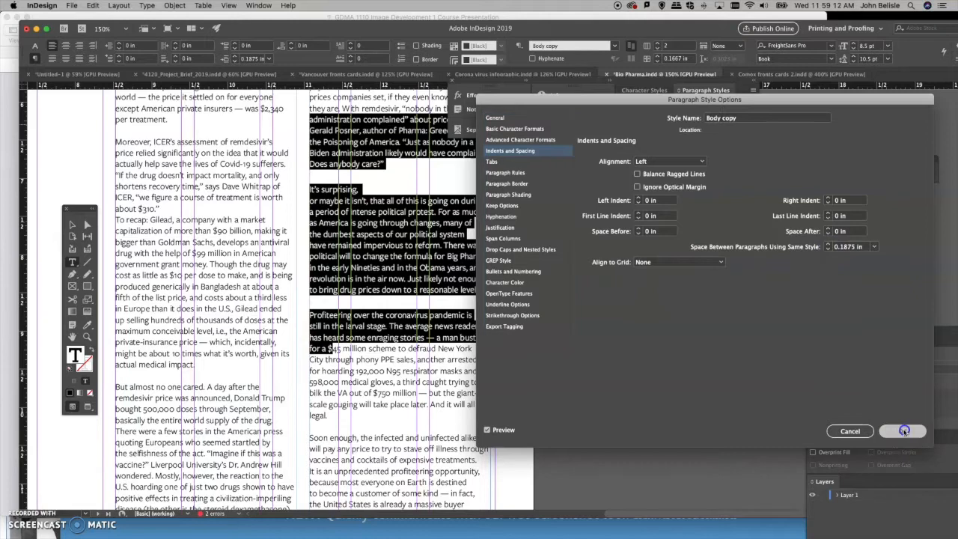
{"action": "left_click", "coordinate": [399, 276]}
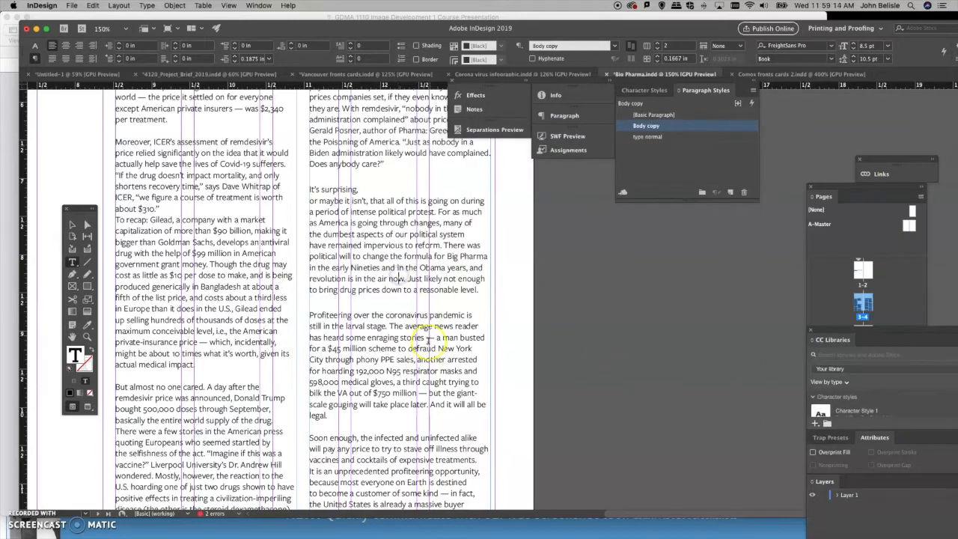
Step: Examine the gaps between the "It's surprising," and "Profiteering" paragraphs up close
{"action": "scroll", "coordinate": [408, 348], "scroll_direction": "down", "scroll_amount": 1}
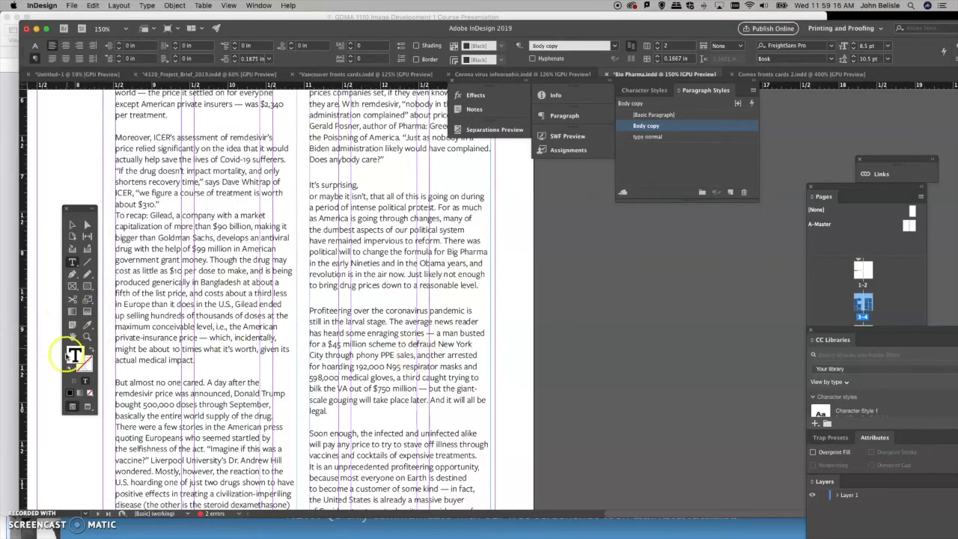
{"action": "left_click", "coordinate": [87, 337]}
{"action": "left_click_drag", "start_coordinate": [382, 311], "coordinate": [381, 314]}
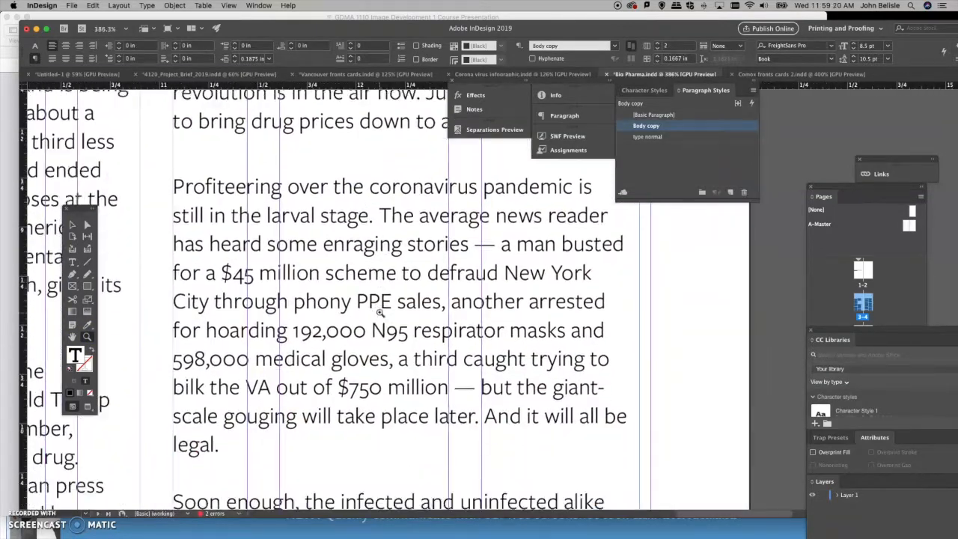
{"action": "scroll", "coordinate": [380, 314], "scroll_direction": "down", "scroll_amount": 3}
{"action": "scroll", "coordinate": [380, 313], "scroll_direction": "up", "scroll_amount": 3}
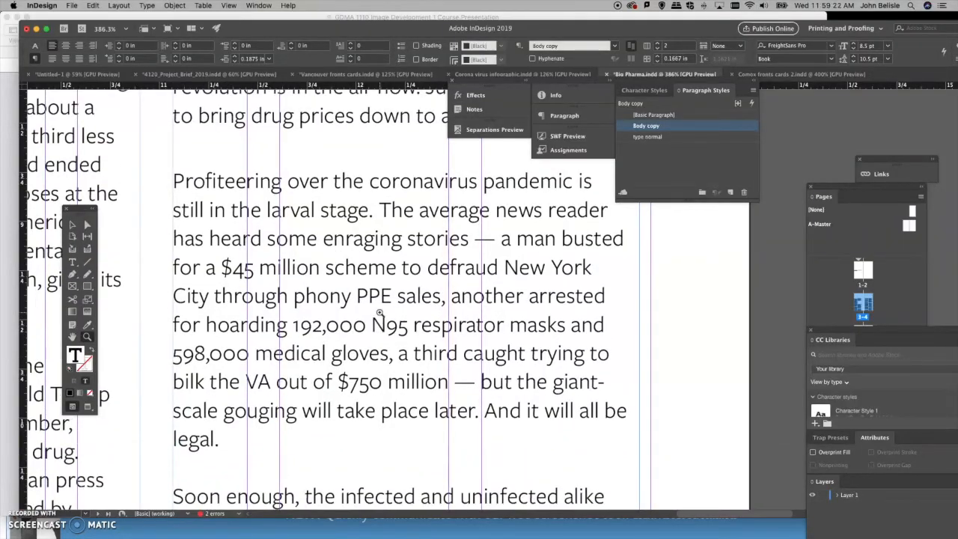
{"action": "key", "text": "super+minus"}
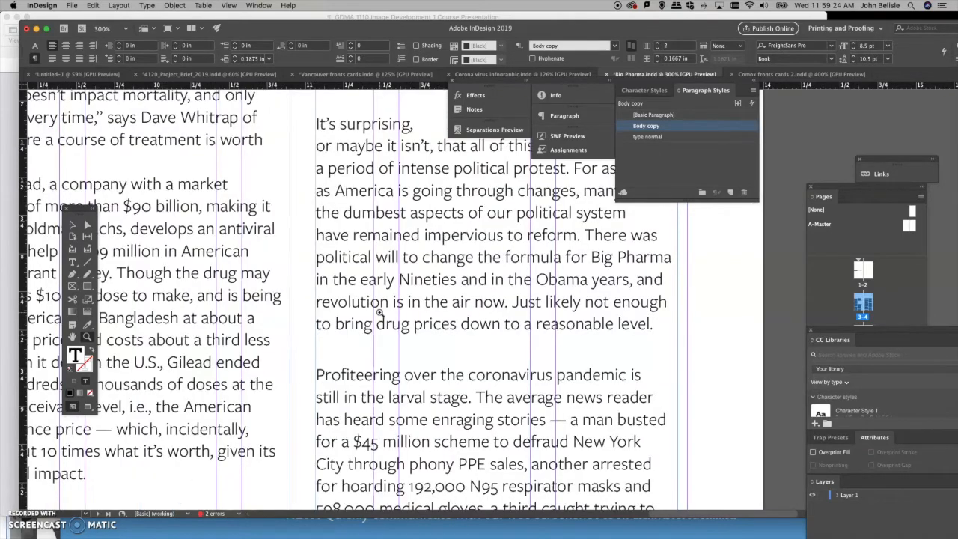
{"action": "scroll", "coordinate": [380, 313], "scroll_direction": "up", "scroll_amount": 12}
{"action": "scroll", "coordinate": [380, 313], "scroll_direction": "right", "scroll_amount": 6}
{"action": "scroll", "coordinate": [380, 313], "scroll_direction": "down", "scroll_amount": 8}
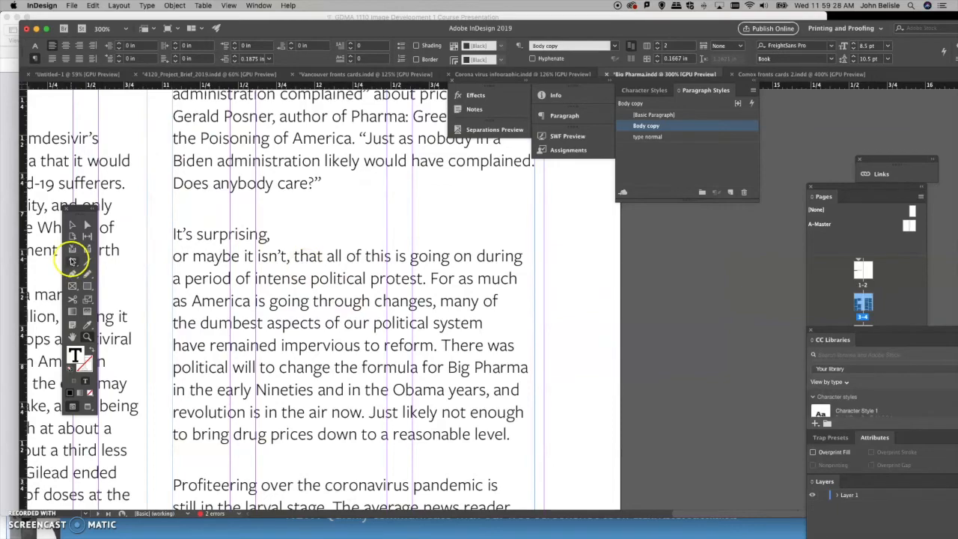
Step: Select the text from "Does anybody care?" into the "Profiteering" paragraph and set the Body copy style's same-style paragraph spacing to 0.125 in
{"action": "left_click", "coordinate": [72, 261]}
{"action": "left_click_drag", "start_coordinate": [172, 181], "coordinate": [465, 419]}
{"action": "scroll", "coordinate": [340, 258], "scroll_direction": "up", "scroll_amount": 10}
{"action": "scroll", "coordinate": [340, 258], "scroll_direction": "down", "scroll_amount": 3}
{"action": "scroll", "coordinate": [340, 258], "scroll_direction": "down", "scroll_amount": 3}
{"action": "scroll", "coordinate": [340, 258], "scroll_direction": "up", "scroll_amount": 4}
{"action": "double_click", "coordinate": [656, 125]}
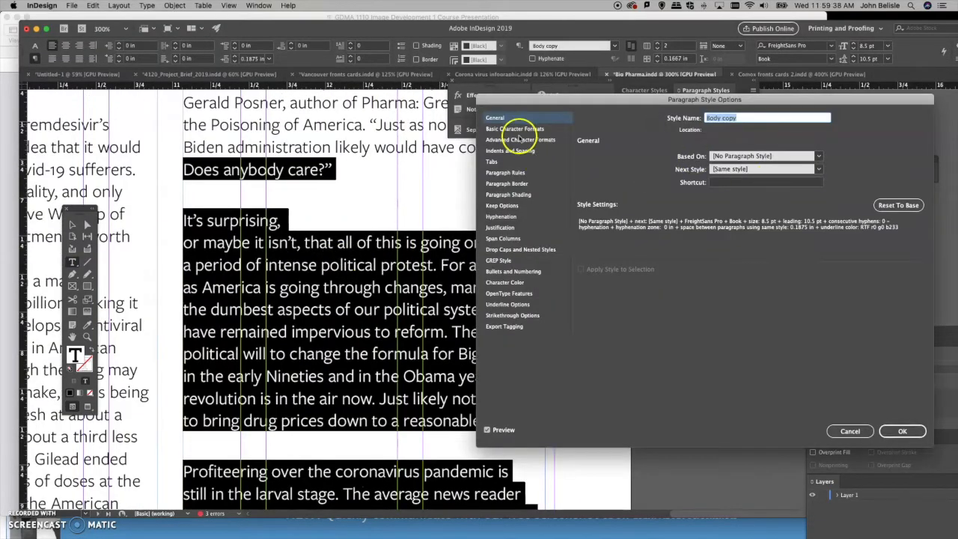
{"action": "left_click", "coordinate": [514, 151]}
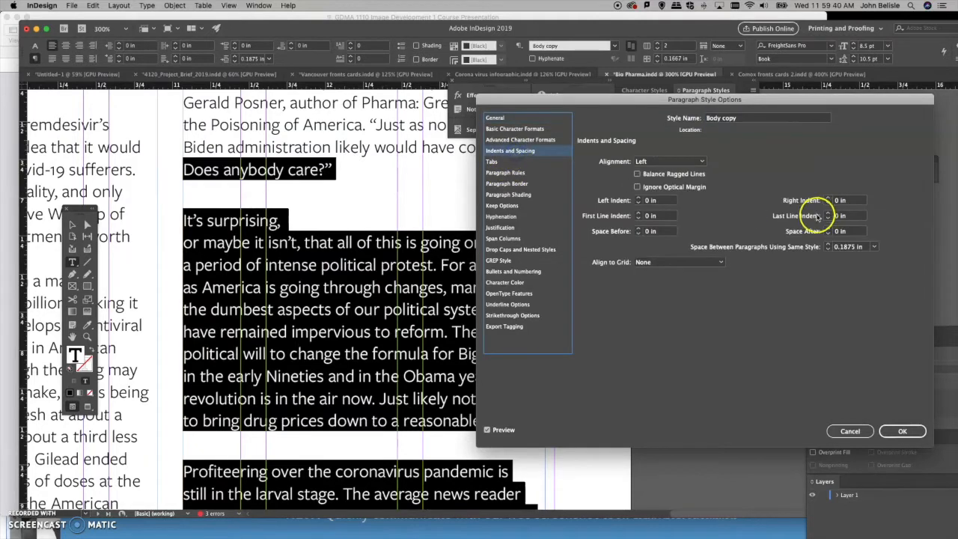
{"action": "left_click", "coordinate": [829, 249]}
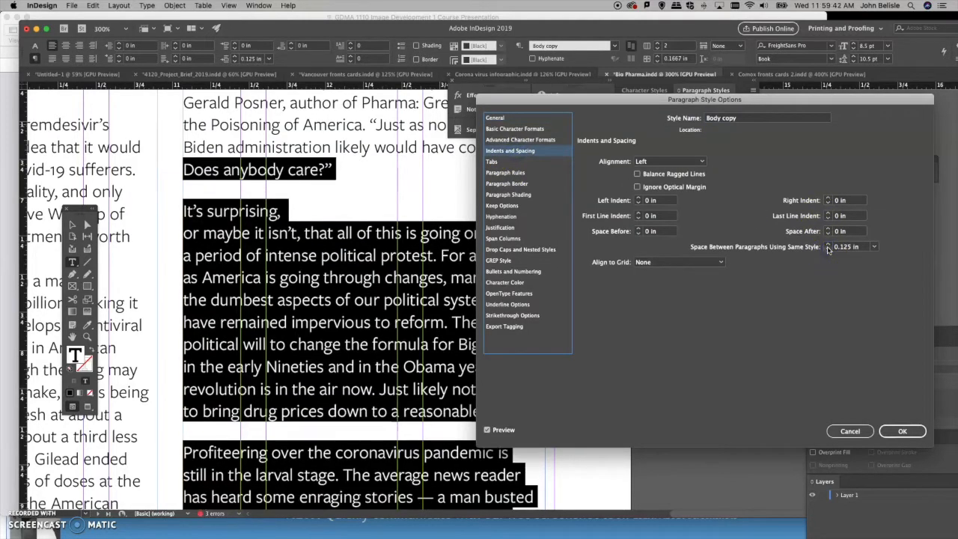
{"action": "left_click", "coordinate": [829, 249]}
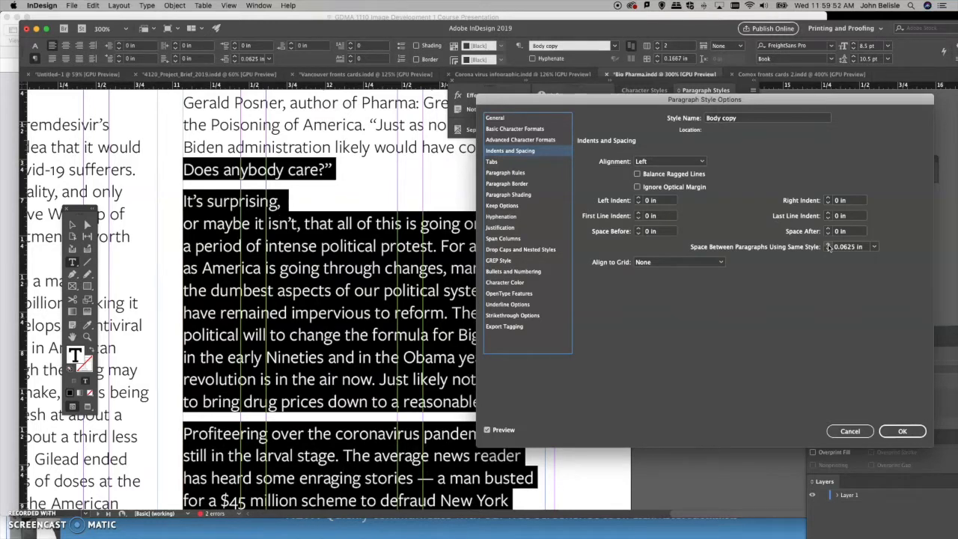
{"action": "left_click", "coordinate": [828, 245]}
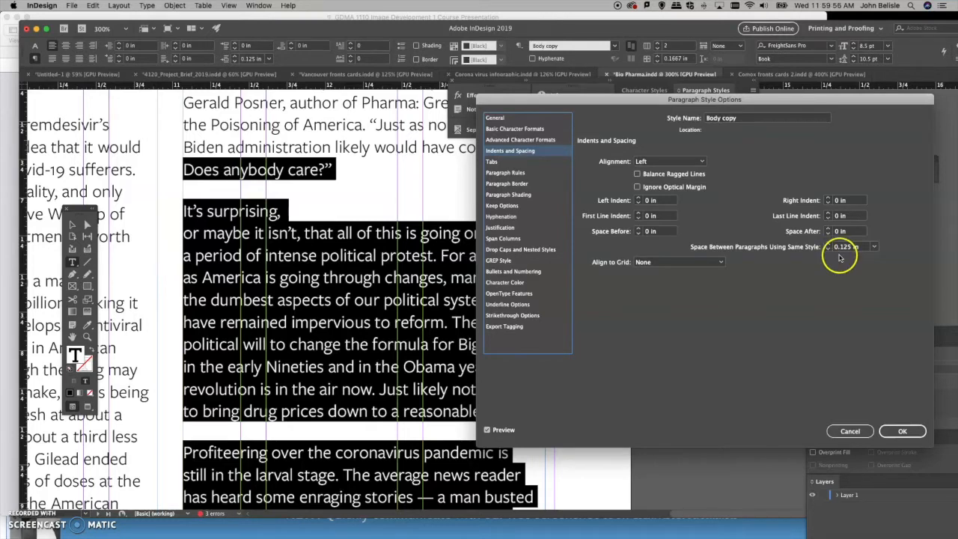
{"action": "left_click", "coordinate": [903, 431]}
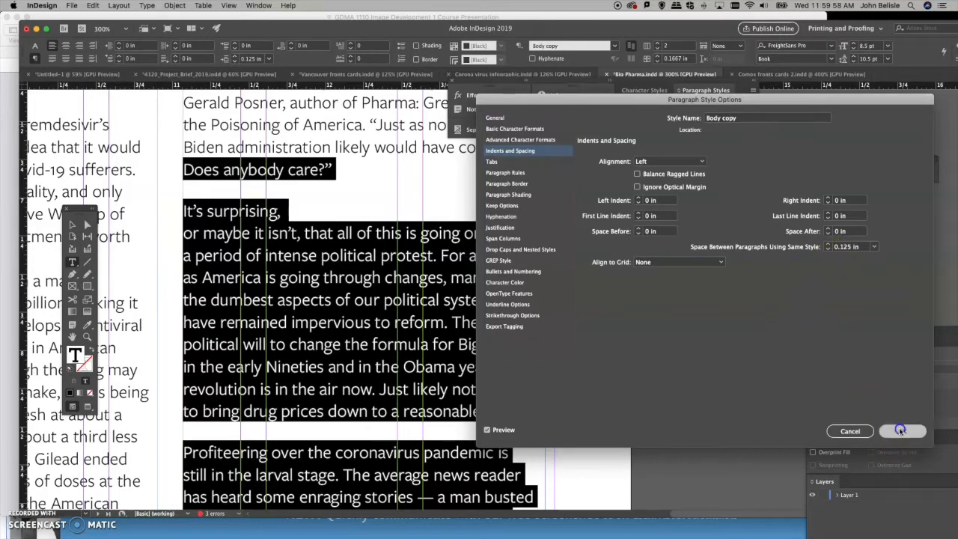
{"action": "left_click", "coordinate": [283, 248]}
{"action": "scroll", "coordinate": [330, 296], "scroll_direction": "down", "scroll_amount": 10}
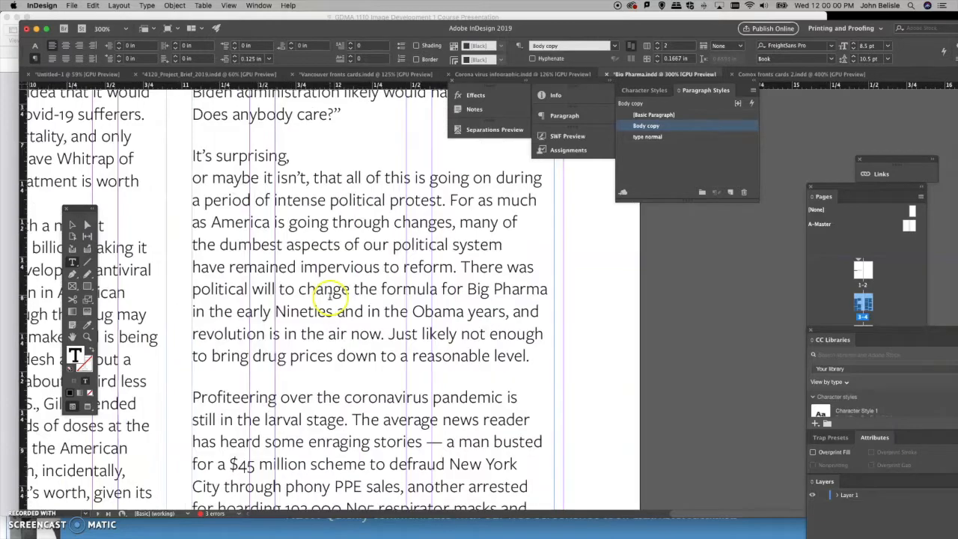
Step: Split the "For one thing" paragraph before "Meanwhile, Gilead's own price", leaving an empty paragraph between the two parts
{"action": "scroll", "coordinate": [329, 296], "scroll_direction": "left", "scroll_amount": 5}
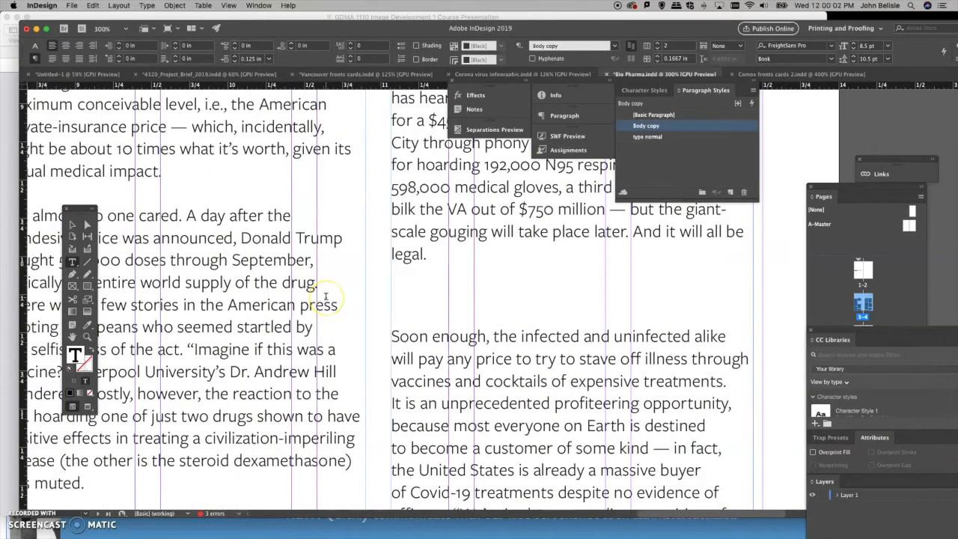
{"action": "key", "text": "super+minus"}
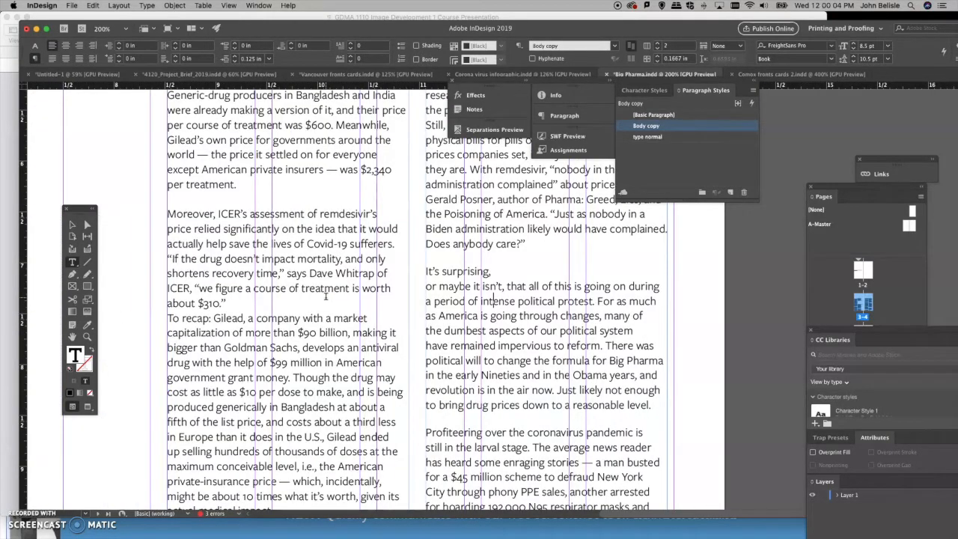
{"action": "scroll", "coordinate": [325, 297], "scroll_direction": "right", "scroll_amount": 2}
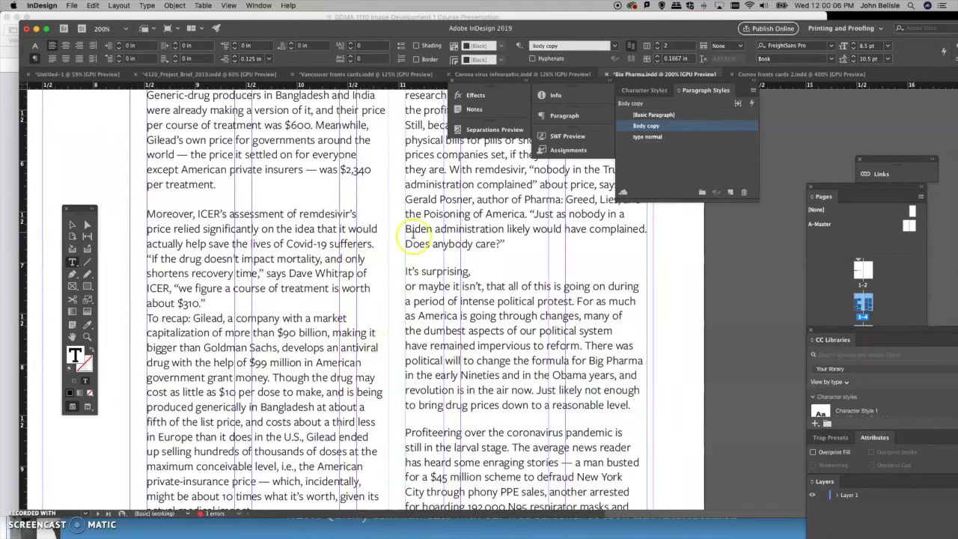
{"action": "left_click_drag", "start_coordinate": [421, 462], "coordinate": [456, 405]}
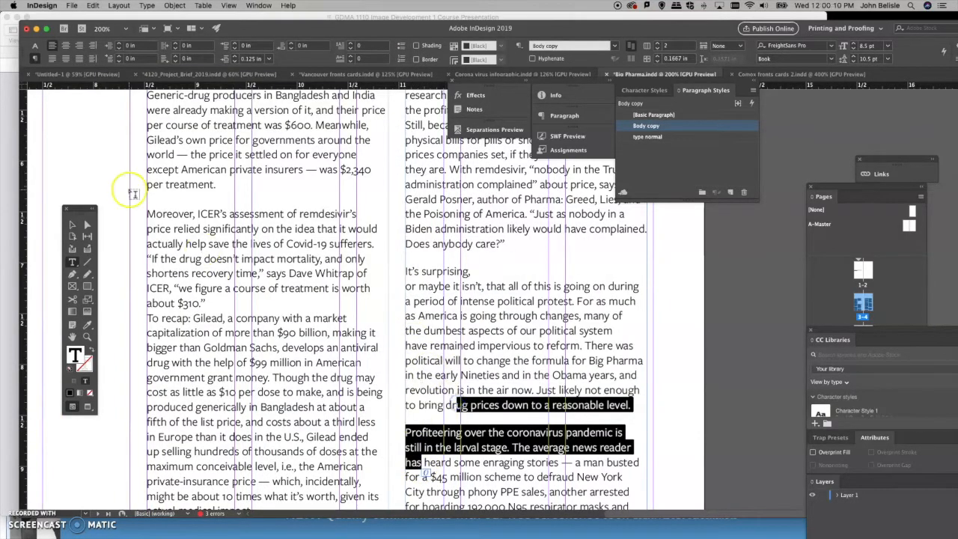
{"action": "scroll", "coordinate": [181, 208], "scroll_direction": "up", "scroll_amount": 5}
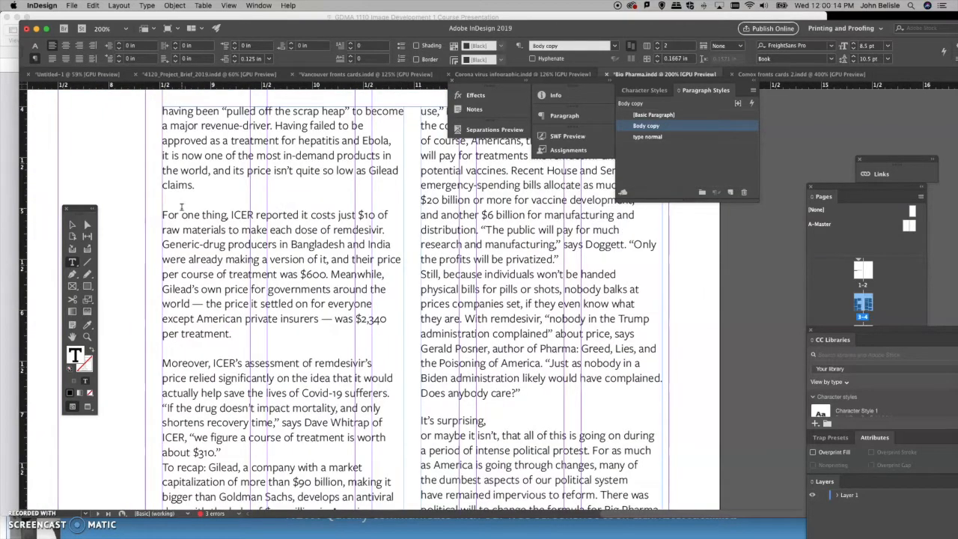
{"action": "left_click", "coordinate": [328, 274]}
{"action": "key", "text": "Return"}
{"action": "key", "text": "Return"}
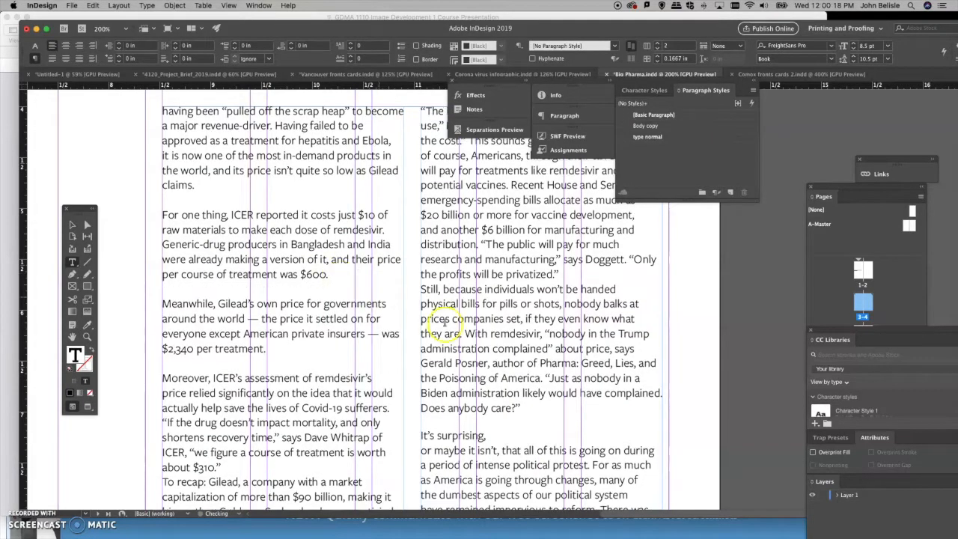
Step: Select from "Biden administration" into the "It's surprising," paragraph and set the Body copy style's same-style paragraph spacing to 0.0825 in
{"action": "scroll", "coordinate": [448, 320], "scroll_direction": "down", "scroll_amount": 3}
{"action": "scroll", "coordinate": [448, 320], "scroll_direction": "right", "scroll_amount": 2}
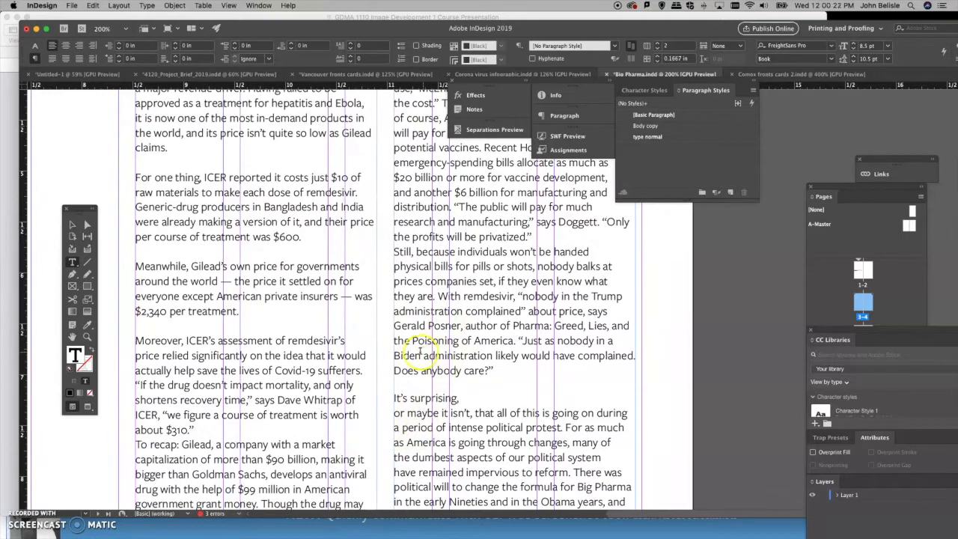
{"action": "left_click_drag", "start_coordinate": [395, 356], "coordinate": [584, 442]}
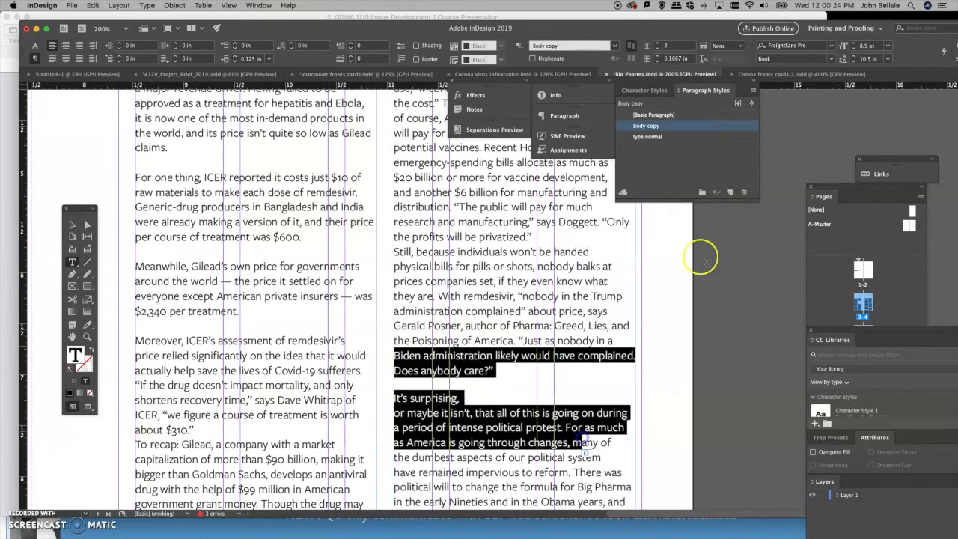
{"action": "left_click", "coordinate": [642, 127]}
{"action": "double_click", "coordinate": [650, 128]}
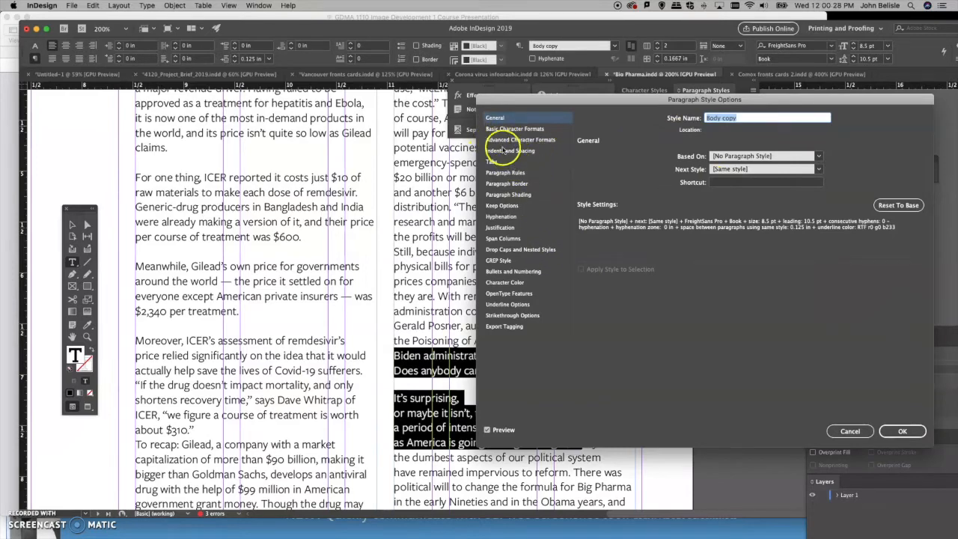
{"action": "left_click", "coordinate": [506, 150]}
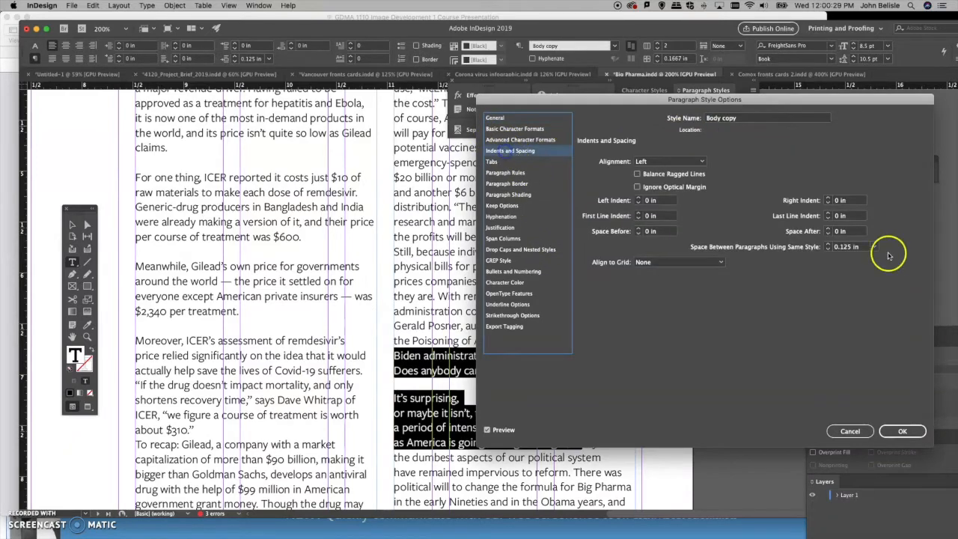
{"action": "left_click", "coordinate": [828, 250]}
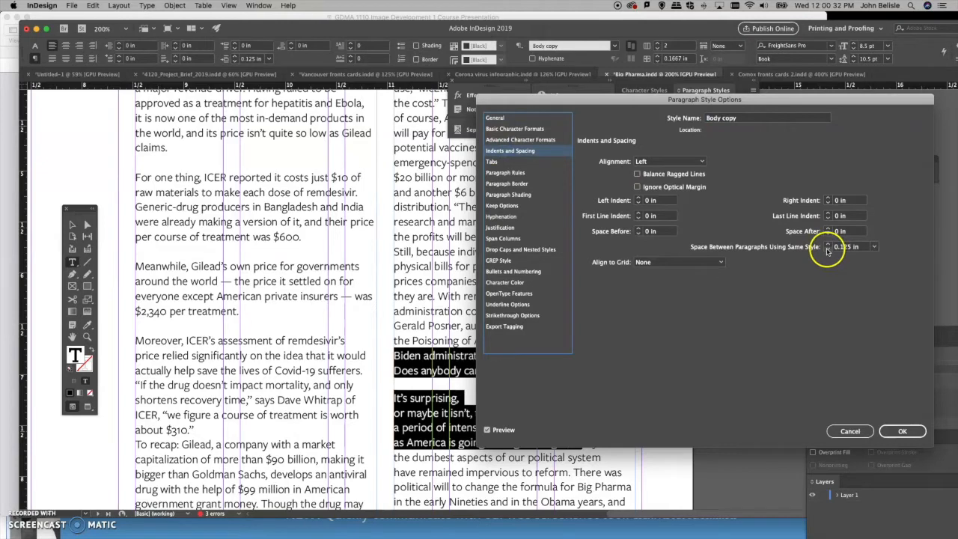
{"action": "left_click", "coordinate": [828, 247]}
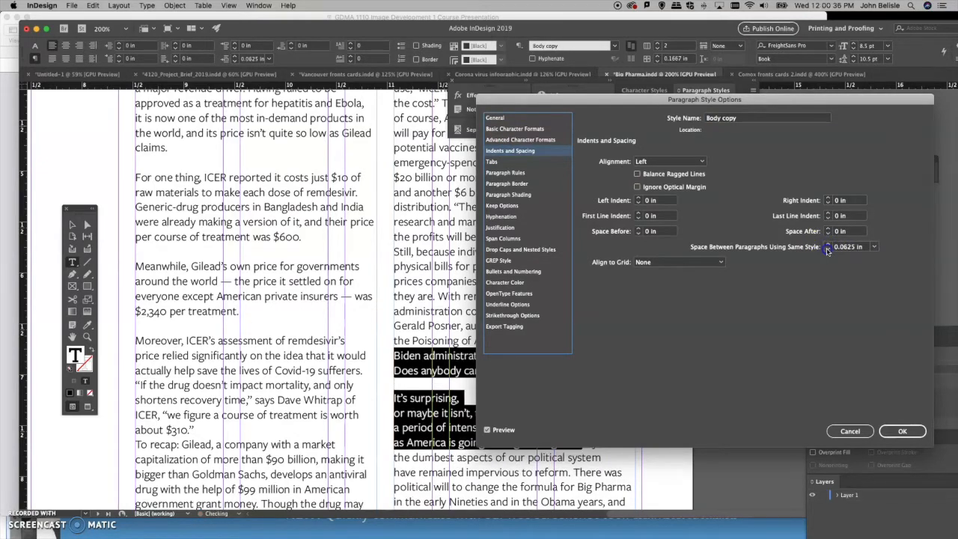
{"action": "double_click", "coordinate": [846, 247]}
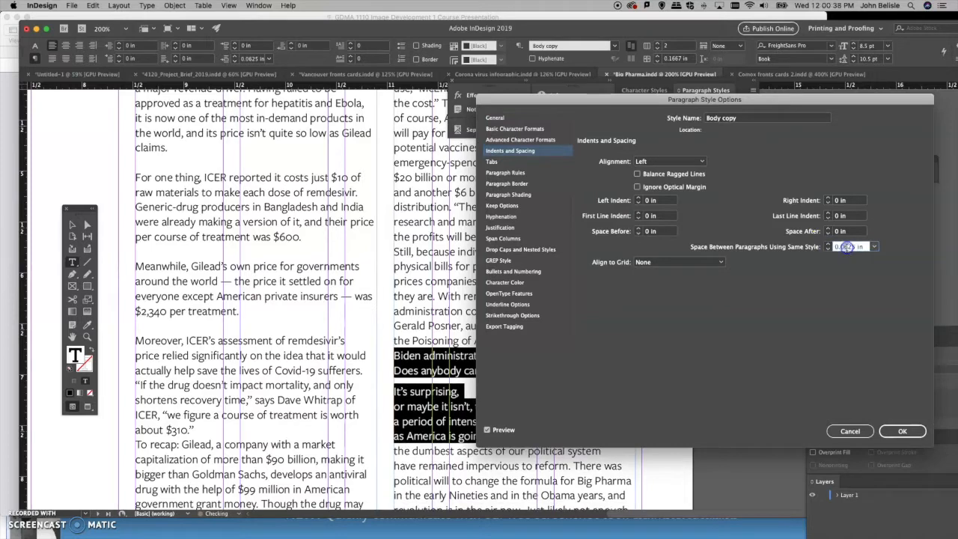
{"action": "left_click", "coordinate": [898, 432]}
{"action": "left_click", "coordinate": [411, 367]}
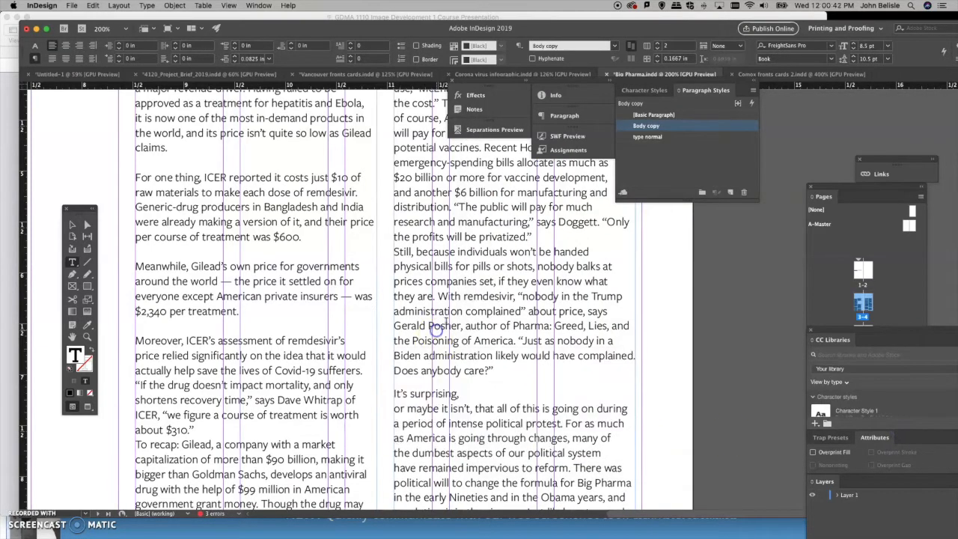
Step: Delete the empty paragraphs above "Soon enough, the infected" and above "Some of the rush to spend money"
{"action": "scroll", "coordinate": [474, 410], "scroll_direction": "down", "scroll_amount": 3}
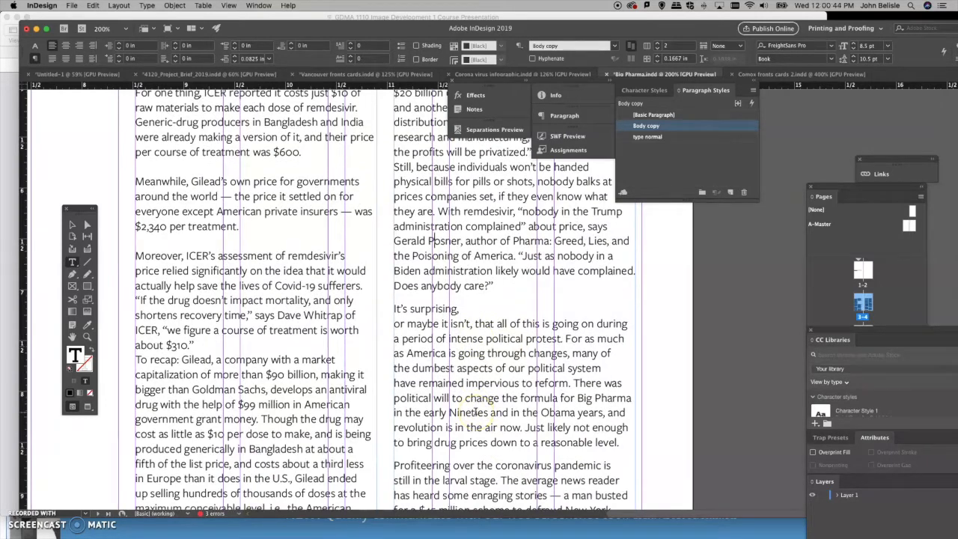
{"action": "scroll", "coordinate": [474, 409], "scroll_direction": "down", "scroll_amount": 7}
{"action": "scroll", "coordinate": [462, 414], "scroll_direction": "up", "scroll_amount": 2}
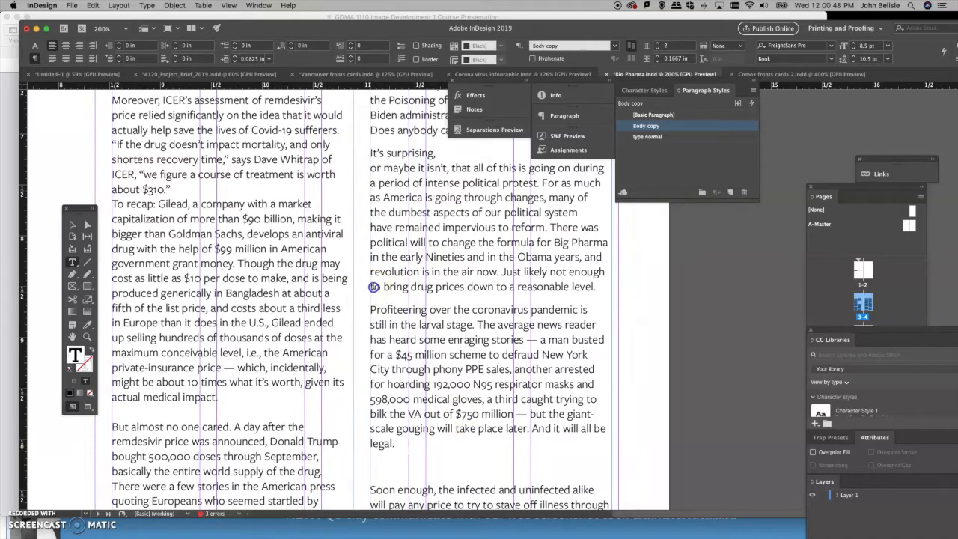
{"action": "left_click_drag", "start_coordinate": [373, 287], "coordinate": [600, 325]}
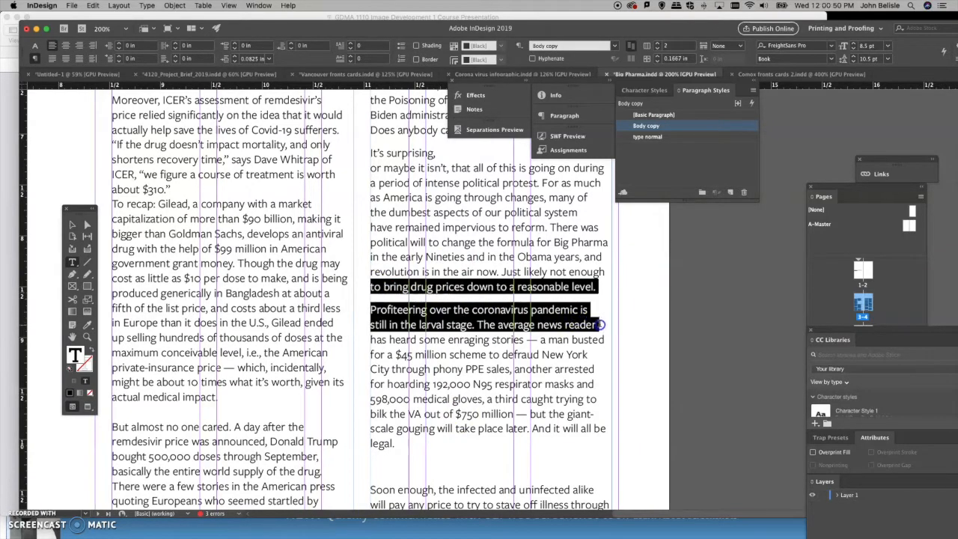
{"action": "left_click", "coordinate": [453, 367]}
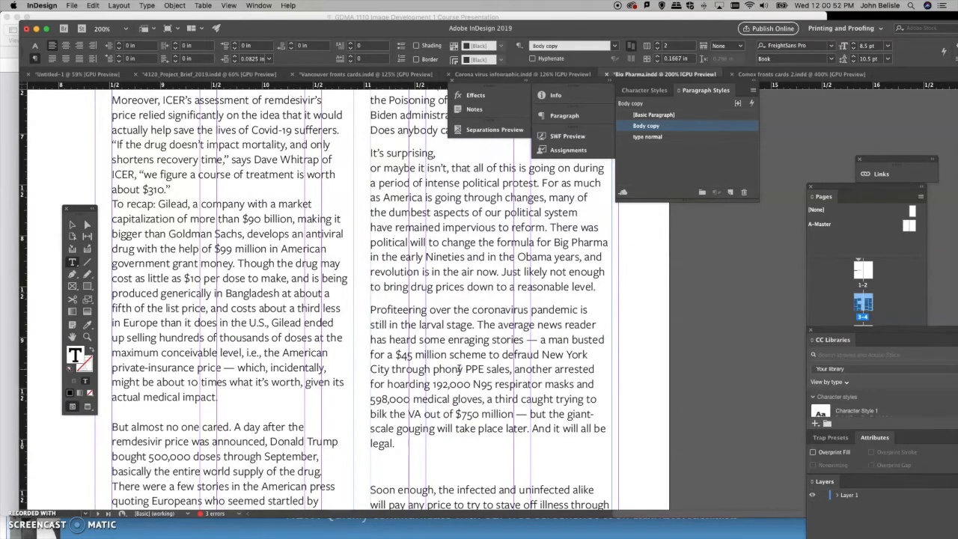
{"action": "scroll", "coordinate": [459, 369], "scroll_direction": "down", "scroll_amount": 1}
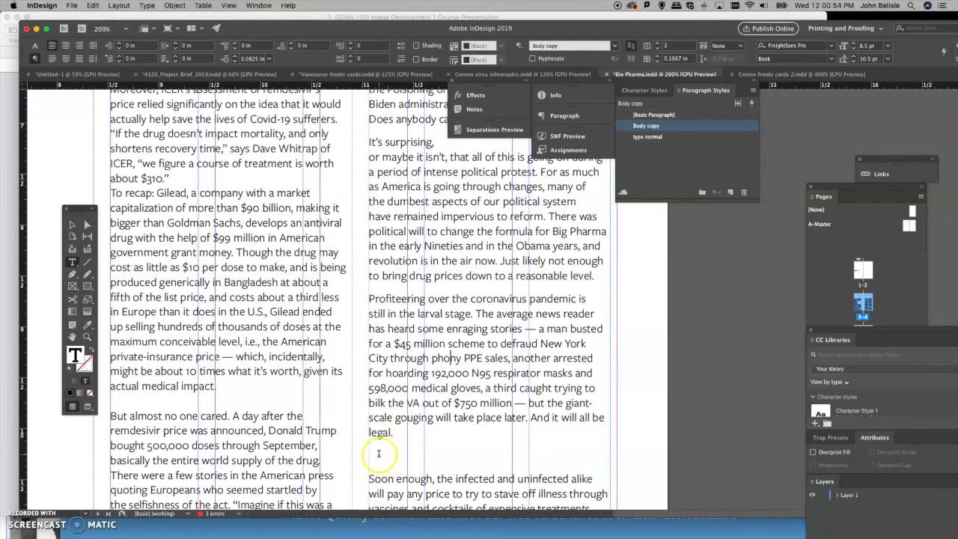
{"action": "scroll", "coordinate": [379, 454], "scroll_direction": "down", "scroll_amount": 5}
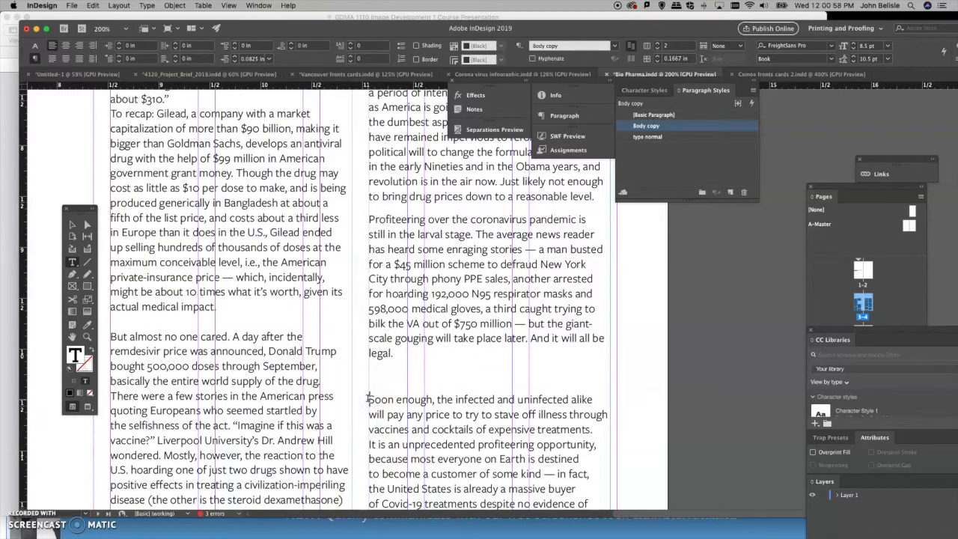
{"action": "left_click", "coordinate": [369, 399]}
{"action": "key", "text": "BackSpace"}
{"action": "left_click", "coordinate": [373, 364]}
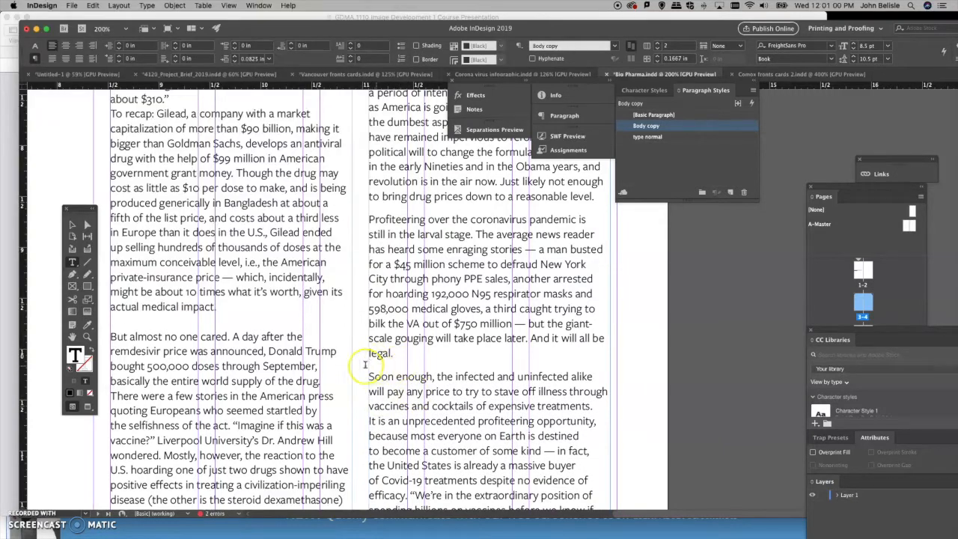
{"action": "scroll", "coordinate": [371, 397], "scroll_direction": "down", "scroll_amount": 8}
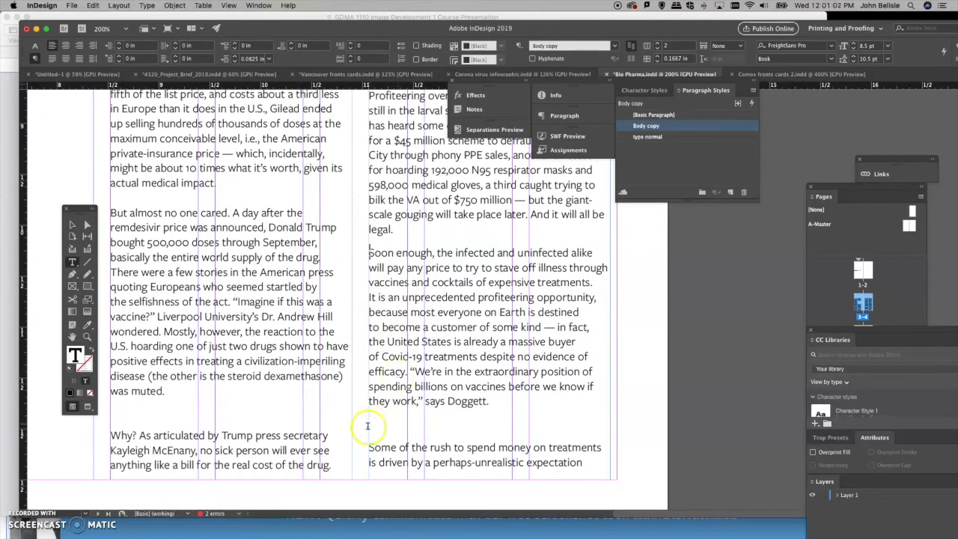
{"action": "key", "text": "BackSpace"}
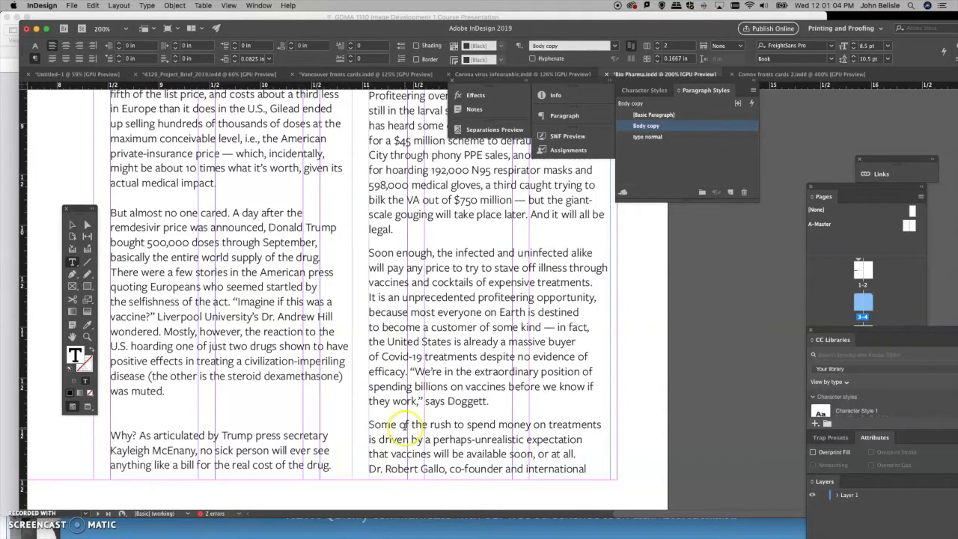
Step: Set the Body copy paragraph style's spacing between paragraphs using the same style to 0.125 in
{"action": "scroll", "coordinate": [457, 382], "scroll_direction": "up", "scroll_amount": 1}
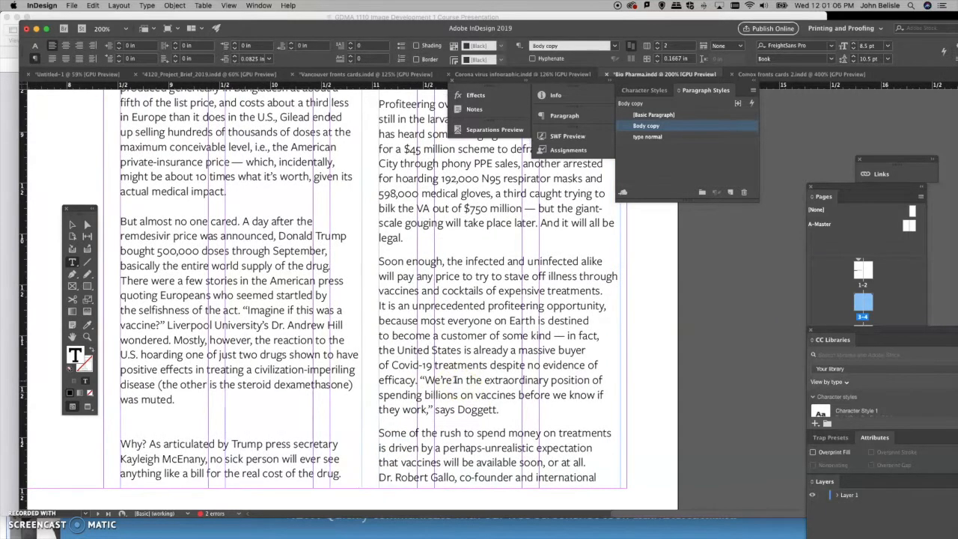
{"action": "scroll", "coordinate": [456, 381], "scroll_direction": "left", "scroll_amount": 2}
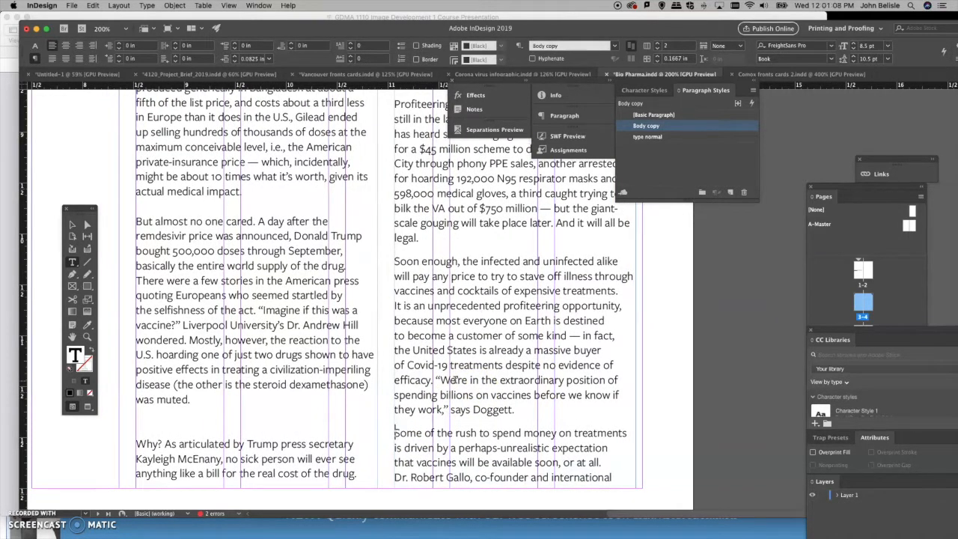
{"action": "scroll", "coordinate": [456, 380], "scroll_direction": "left", "scroll_amount": 1}
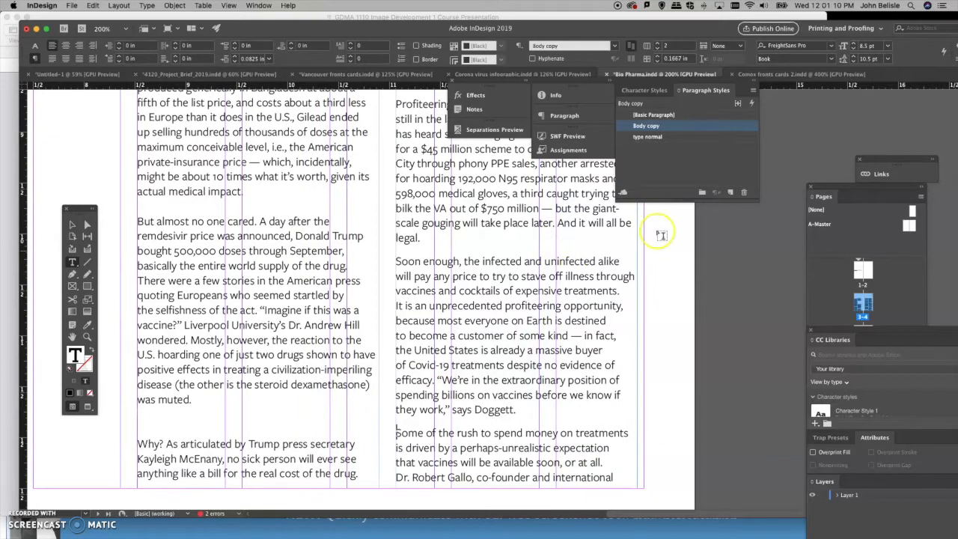
{"action": "right_click", "coordinate": [644, 126]}
{"action": "left_click", "coordinate": [633, 139]}
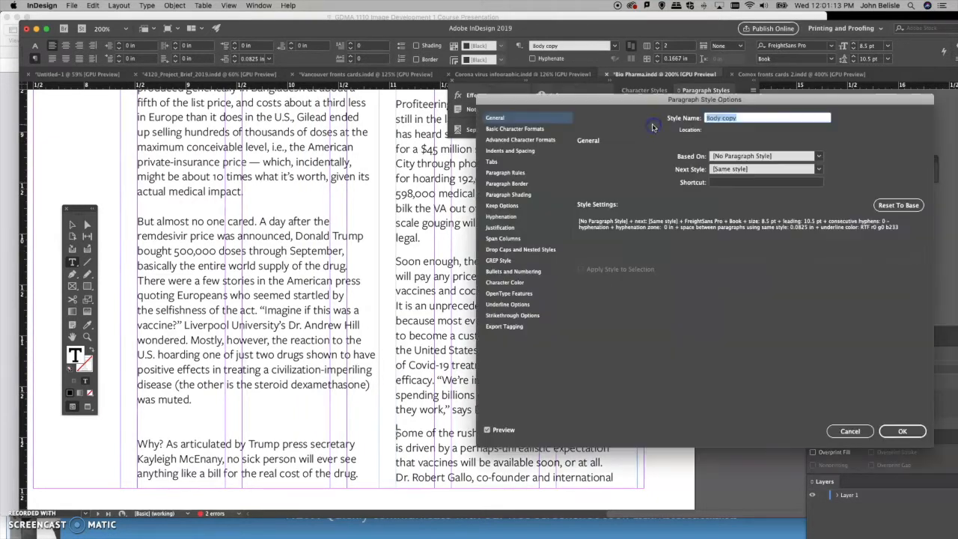
{"action": "left_click", "coordinate": [502, 150]}
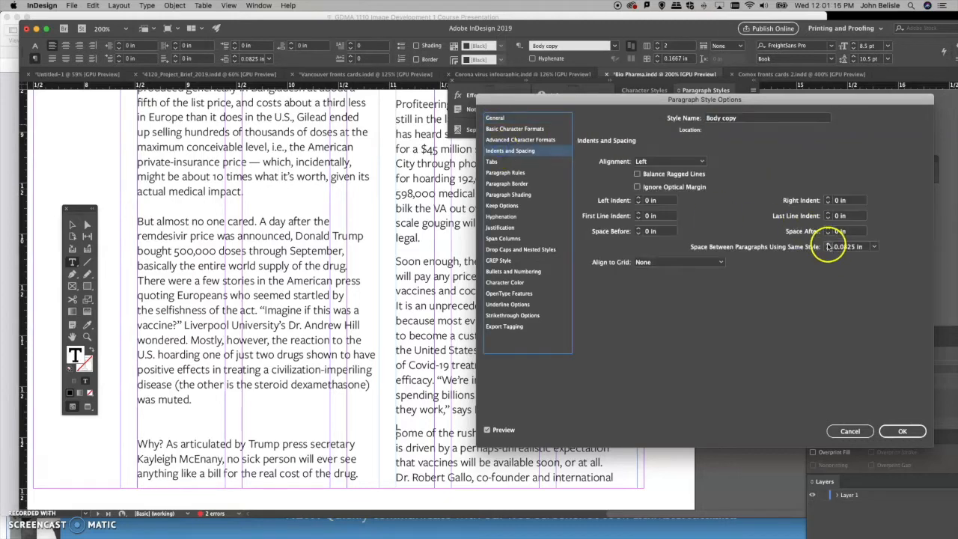
{"action": "left_click", "coordinate": [828, 245]}
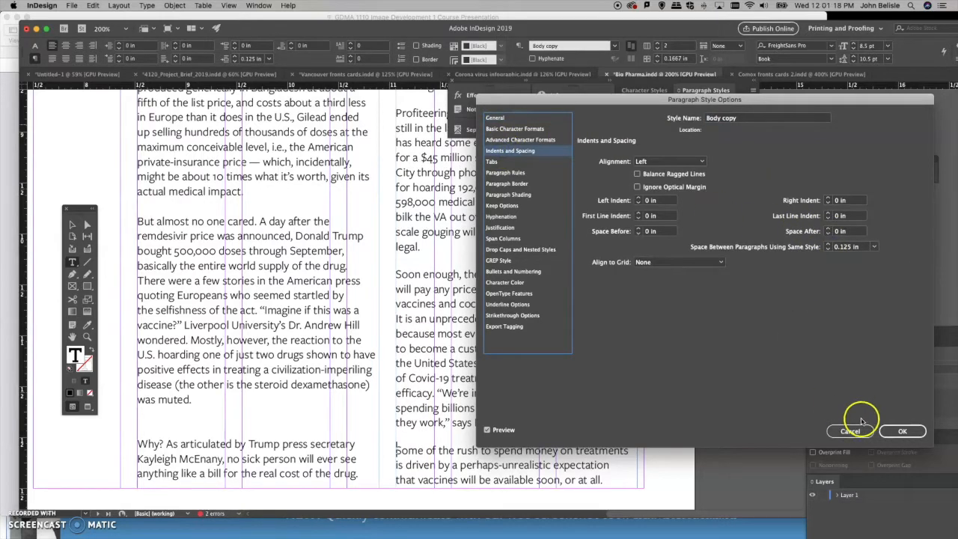
{"action": "left_click", "coordinate": [902, 430]}
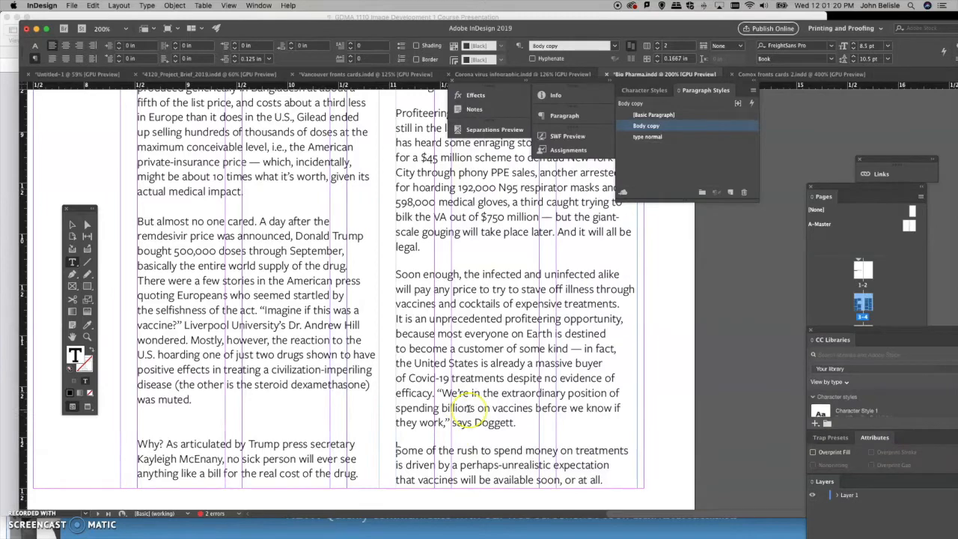
Step: Examine the paragraph gaps across both article columns, from the page's lower margin up to "It's surprising,"
{"action": "scroll", "coordinate": [470, 408], "scroll_direction": "down", "scroll_amount": 3}
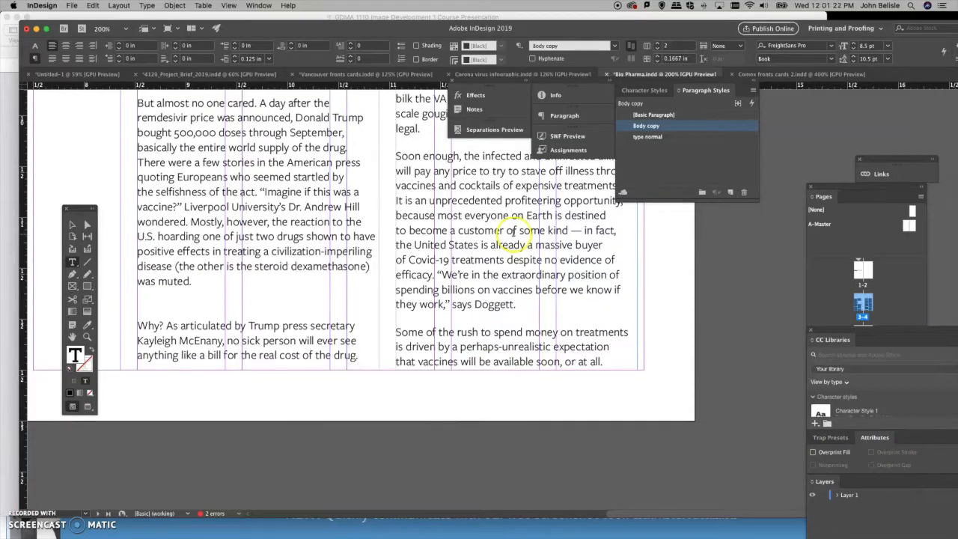
{"action": "scroll", "coordinate": [511, 224], "scroll_direction": "up", "scroll_amount": 4}
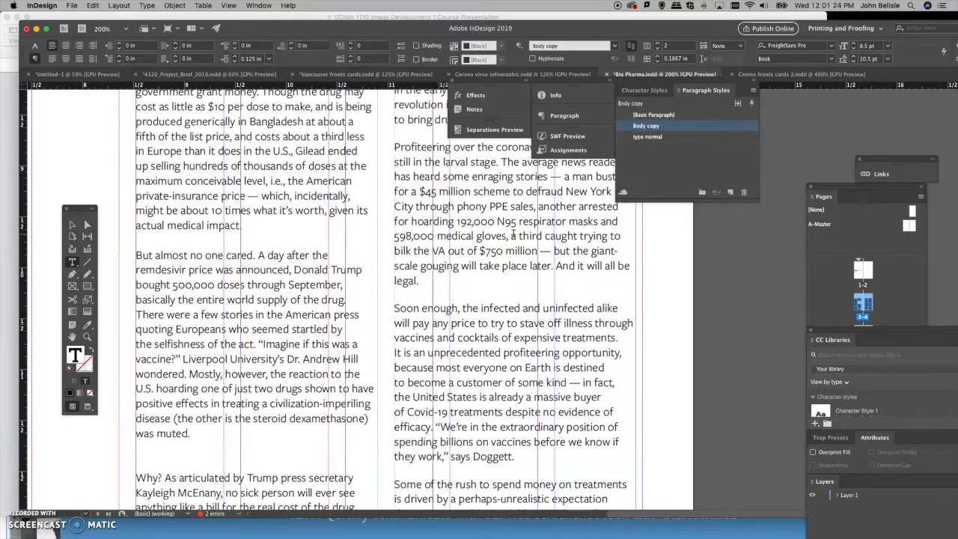
{"action": "scroll", "coordinate": [512, 235], "scroll_direction": "up", "scroll_amount": 5}
{"action": "scroll", "coordinate": [512, 233], "scroll_direction": "up", "scroll_amount": 8}
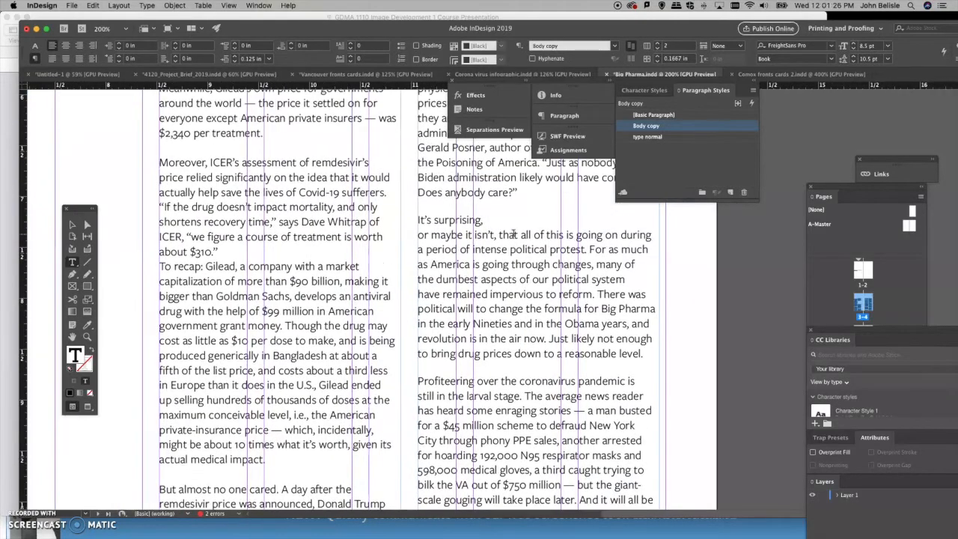
{"action": "scroll", "coordinate": [513, 233], "scroll_direction": "down", "scroll_amount": 10}
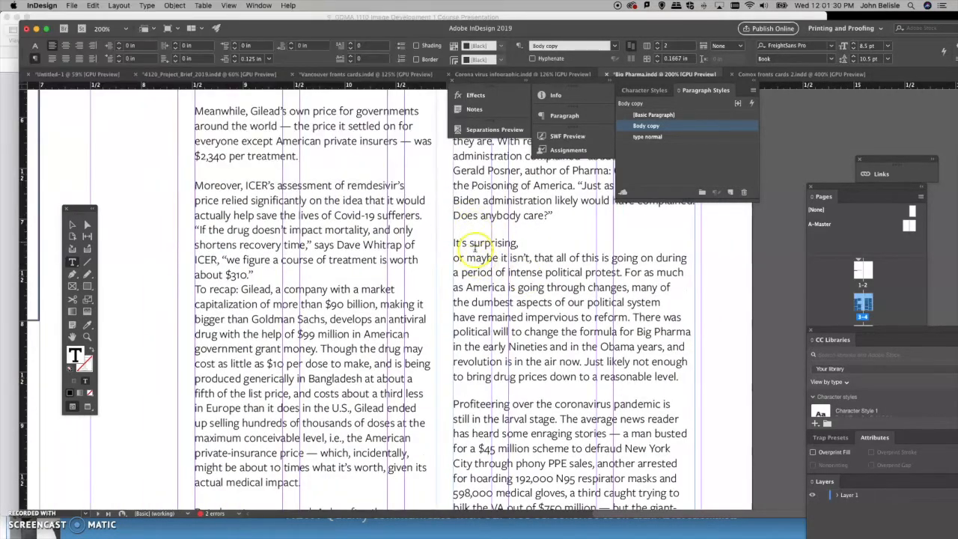
{"action": "scroll", "coordinate": [514, 282], "scroll_direction": "down", "scroll_amount": 1}
{"action": "scroll", "coordinate": [514, 282], "scroll_direction": "down", "scroll_amount": 4}
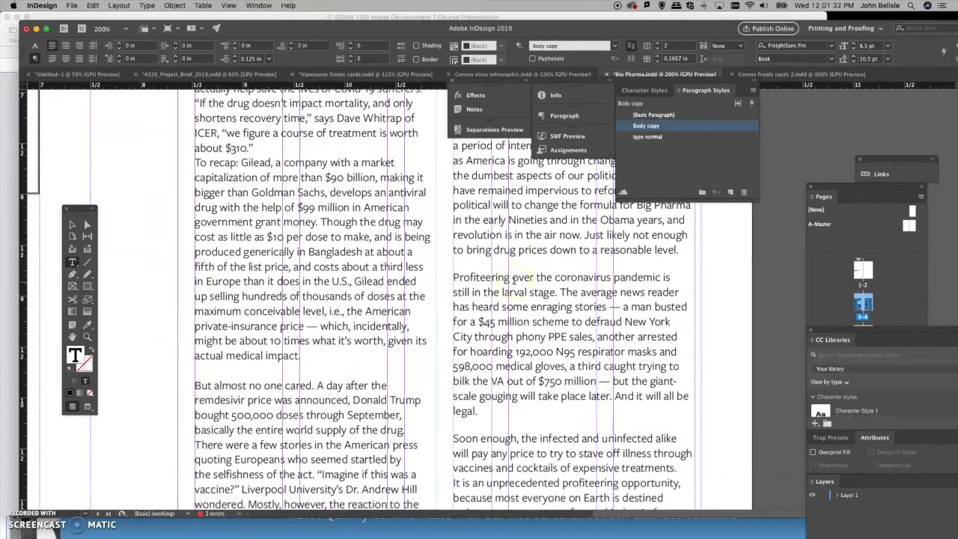
Step: Examine the paragraph gaps across both spreads of the article, down to the paragraphs around "Taxpayers are the angel investors"
{"action": "scroll", "coordinate": [513, 280], "scroll_direction": "down", "scroll_amount": 8}
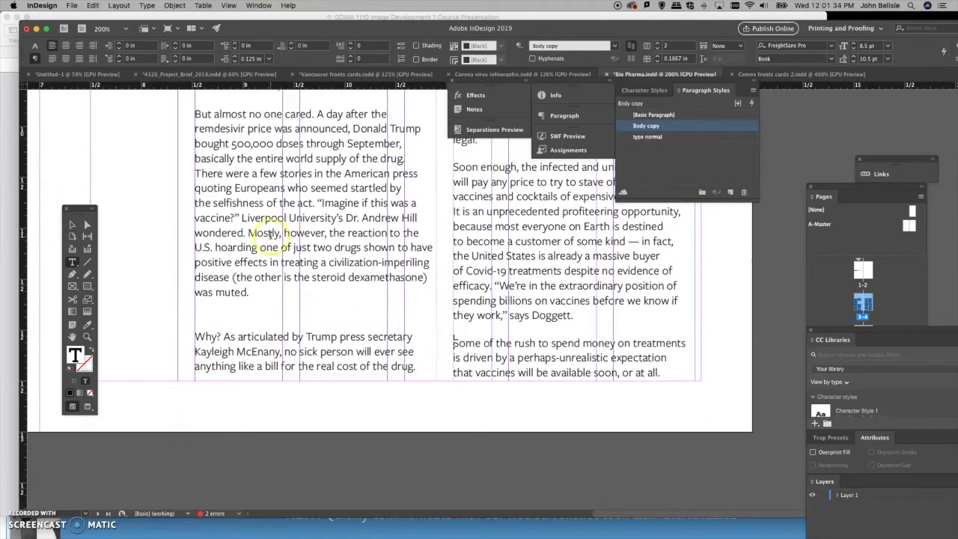
{"action": "scroll", "coordinate": [259, 319], "scroll_direction": "left", "scroll_amount": 20}
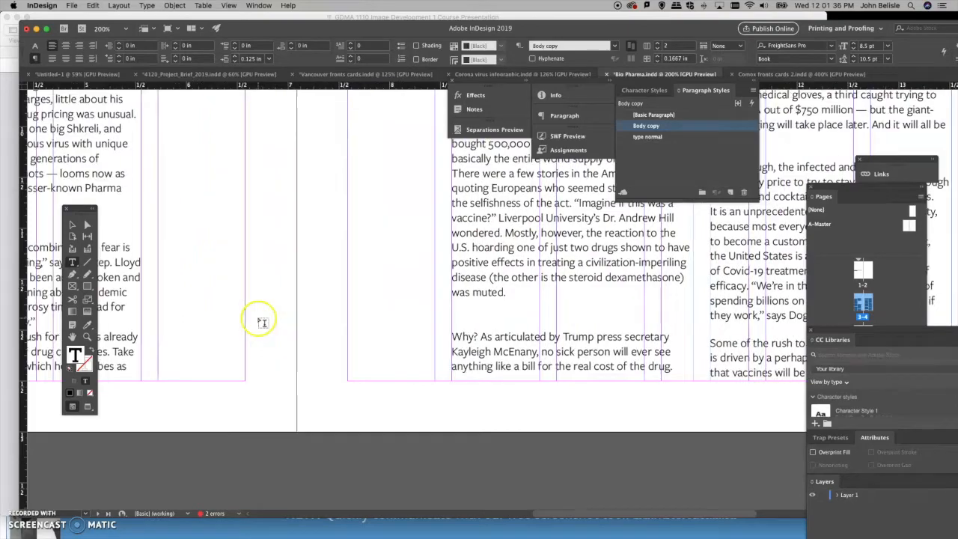
{"action": "scroll", "coordinate": [257, 320], "scroll_direction": "up", "scroll_amount": 10}
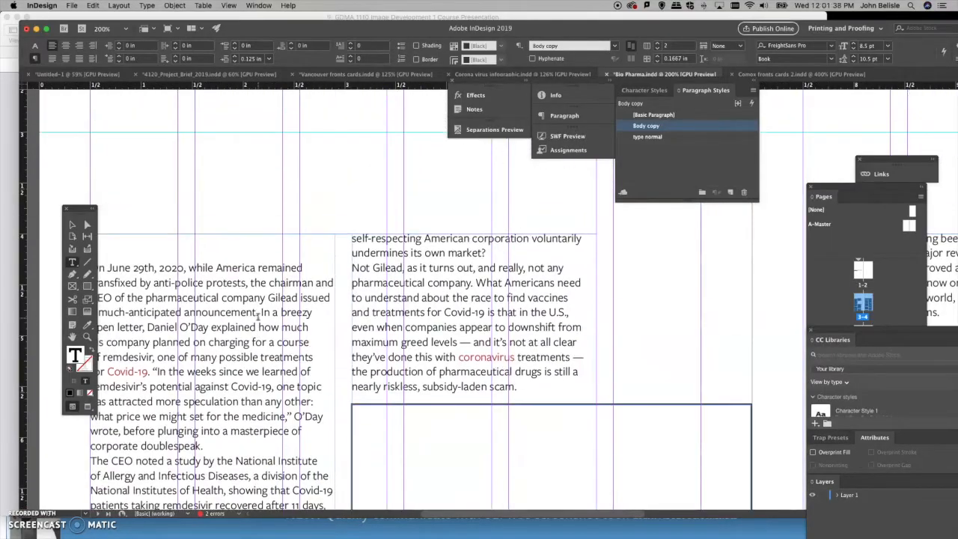
{"action": "scroll", "coordinate": [257, 316], "scroll_direction": "down", "scroll_amount": 15}
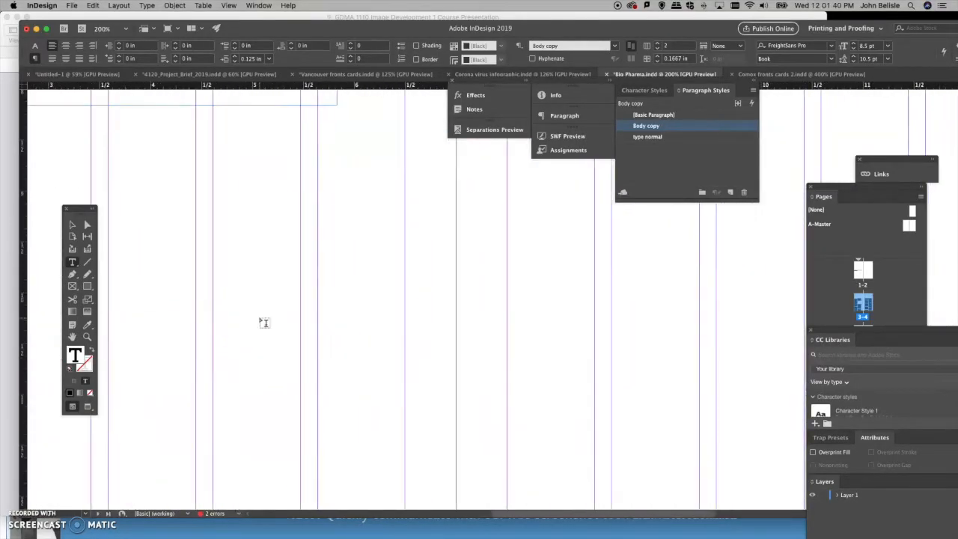
{"action": "scroll", "coordinate": [262, 322], "scroll_direction": "up", "scroll_amount": 10}
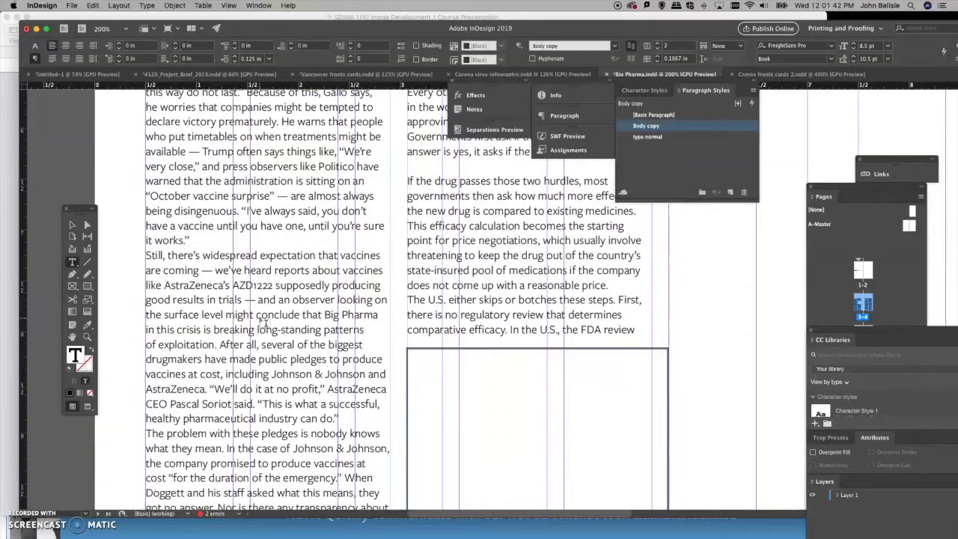
{"action": "scroll", "coordinate": [263, 324], "scroll_direction": "down", "scroll_amount": 4}
{"action": "left_click", "coordinate": [211, 300]}
{"action": "scroll", "coordinate": [363, 363], "scroll_direction": "down", "scroll_amount": 3}
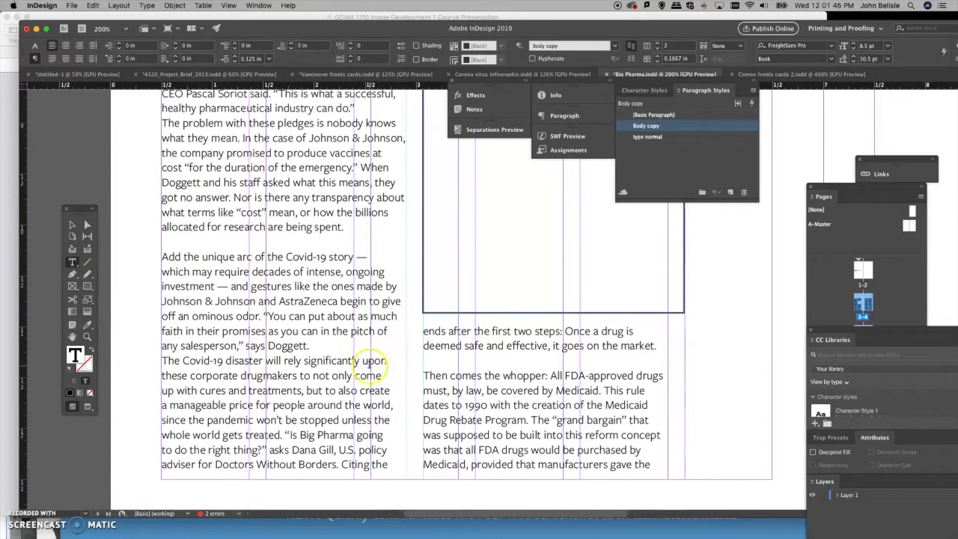
{"action": "scroll", "coordinate": [509, 363], "scroll_direction": "down", "scroll_amount": 20}
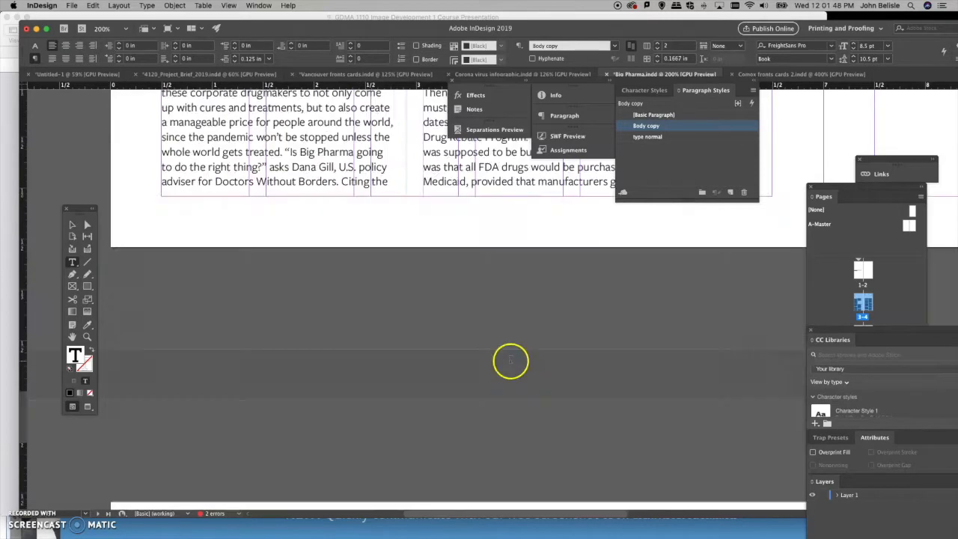
{"action": "scroll", "coordinate": [513, 365], "scroll_direction": "down", "scroll_amount": 3}
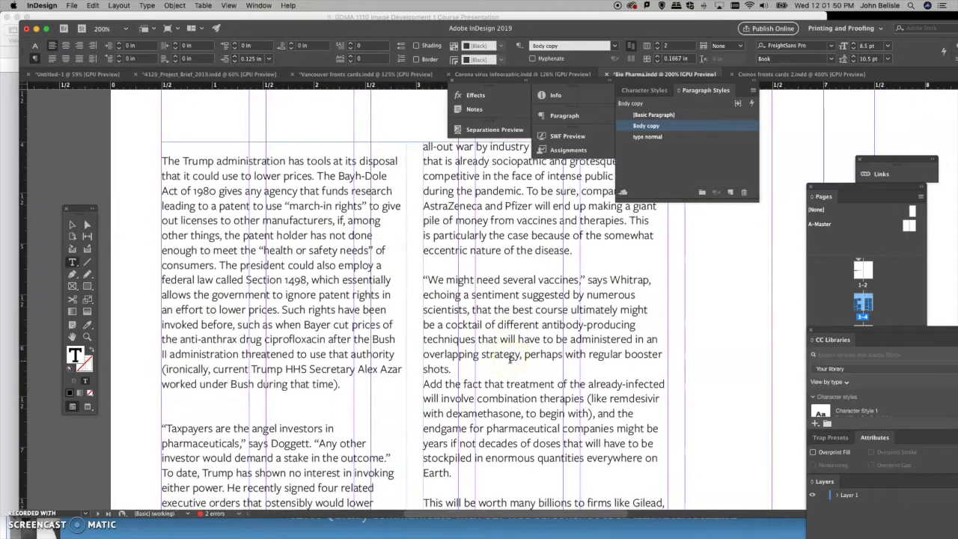
{"action": "scroll", "coordinate": [252, 394], "scroll_direction": "down", "scroll_amount": 8}
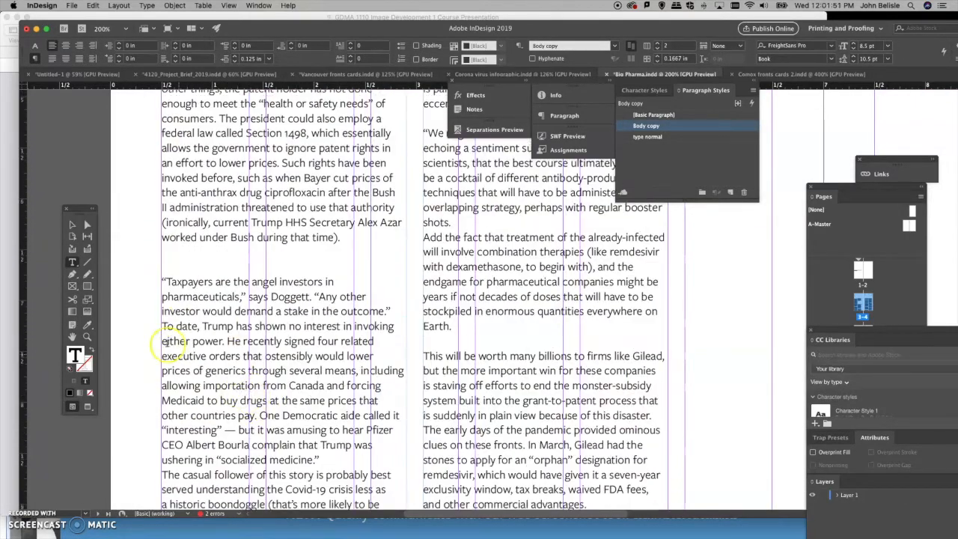
Step: Delete one empty paragraph above "Taxpayers are the angel investors", undo that deletion, and select the empty lines there
{"action": "left_click", "coordinate": [179, 256]}
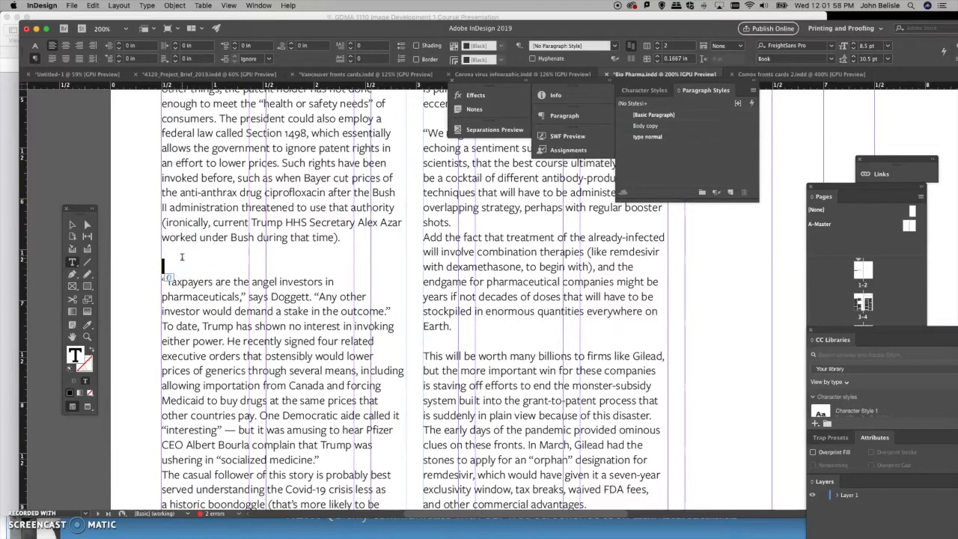
{"action": "left_click", "coordinate": [180, 252]}
{"action": "key", "text": "BackSpace"}
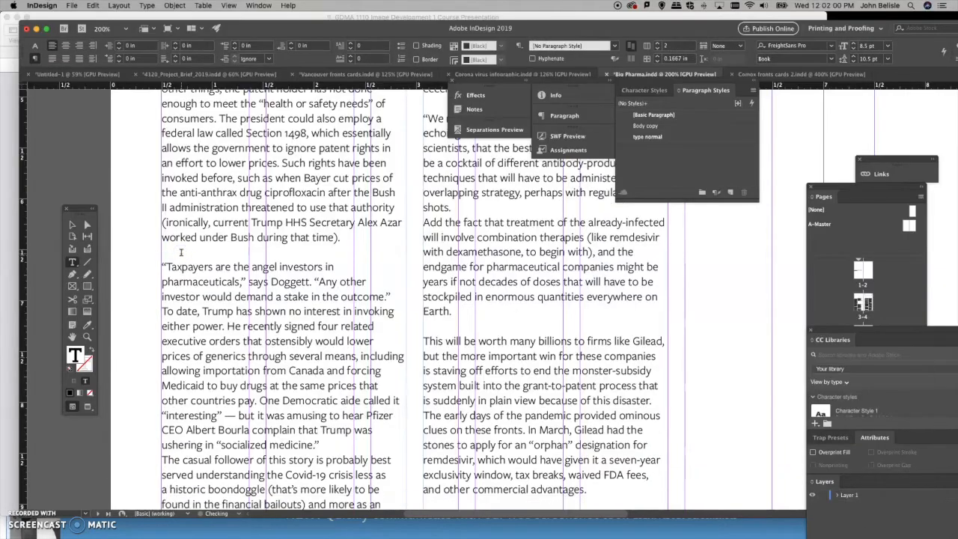
{"action": "scroll", "coordinate": [483, 415], "scroll_direction": "down", "scroll_amount": 3}
{"action": "scroll", "coordinate": [487, 415], "scroll_direction": "up", "scroll_amount": 4}
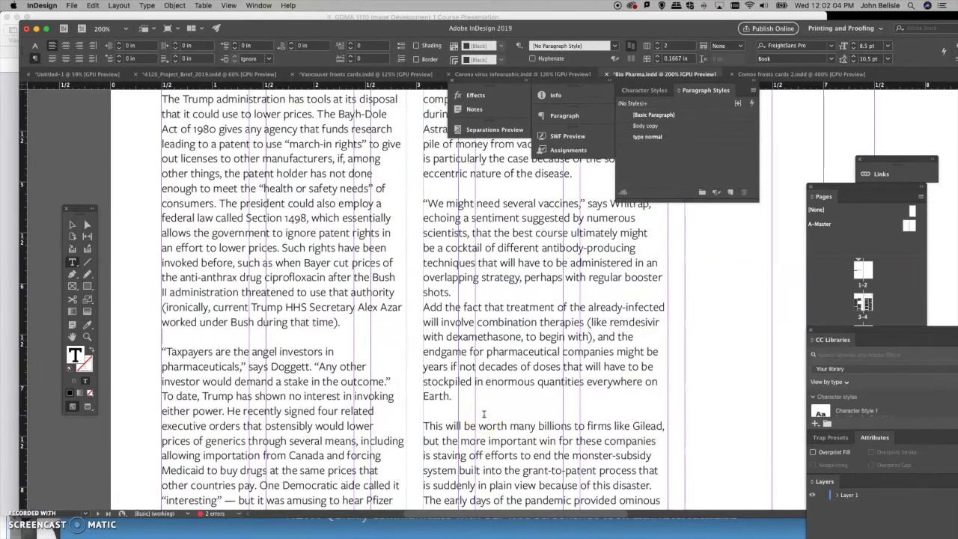
{"action": "key", "text": "Return"}
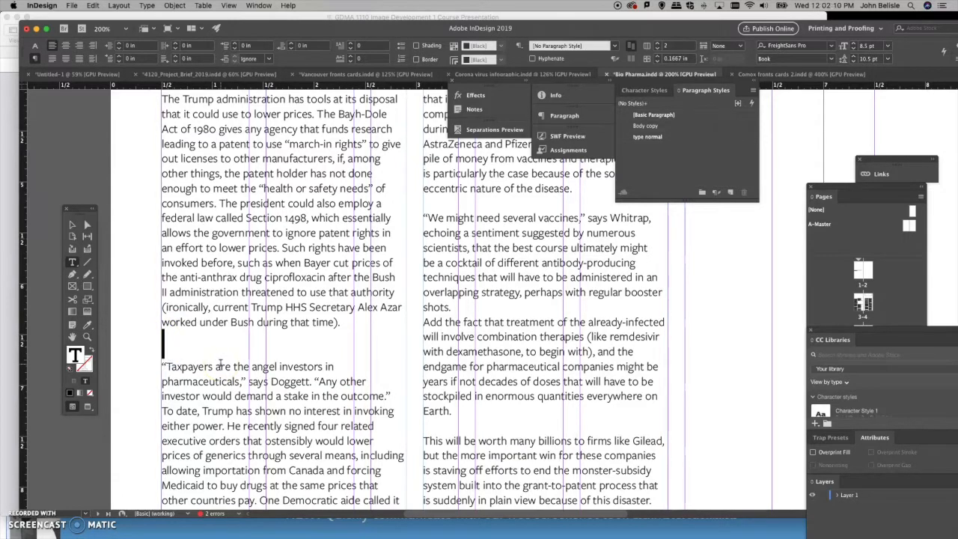
Step: Set up a Find/Change text query that replaces ^p^p with ^p, searching the whole document
{"action": "left_click", "coordinate": [93, 5]}
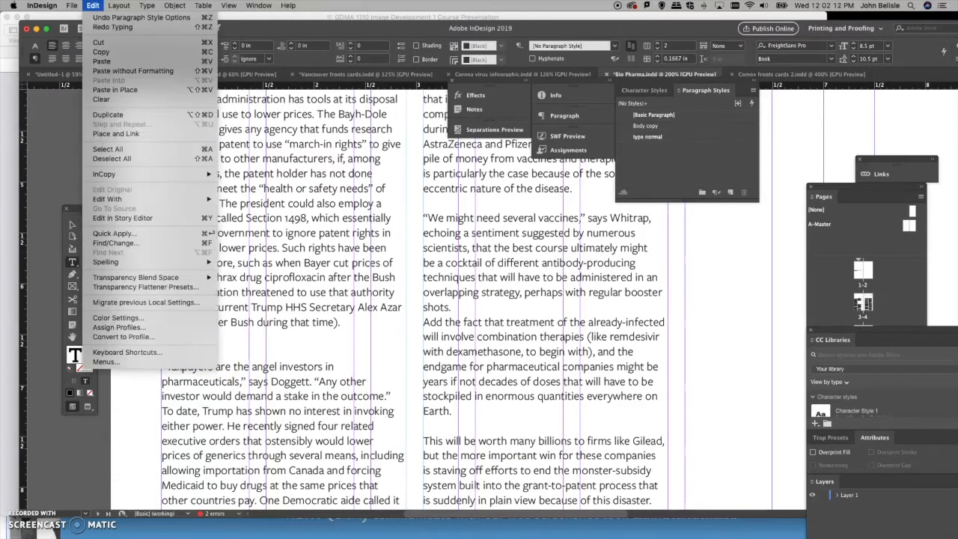
{"action": "left_click", "coordinate": [112, 245]}
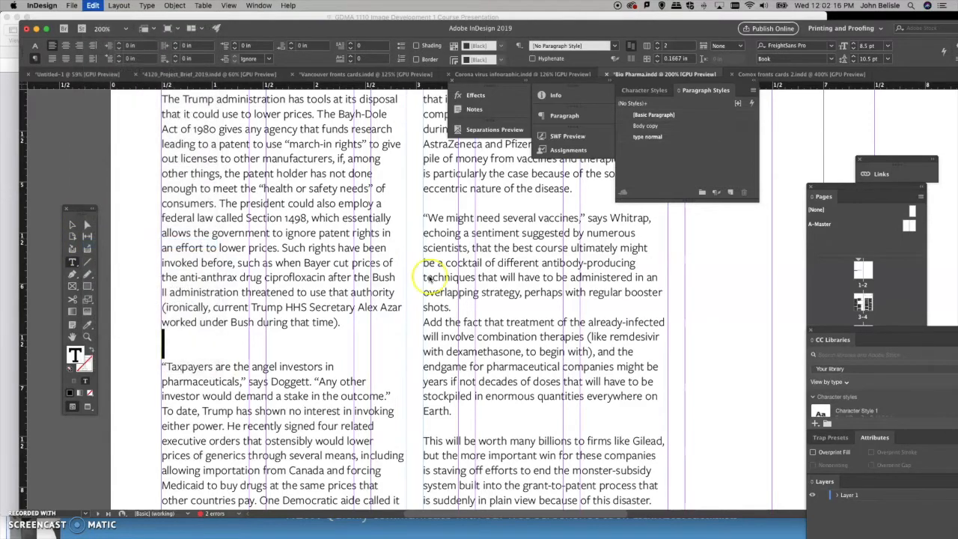
{"action": "left_click_drag", "start_coordinate": [238, 122], "coordinate": [422, 194]}
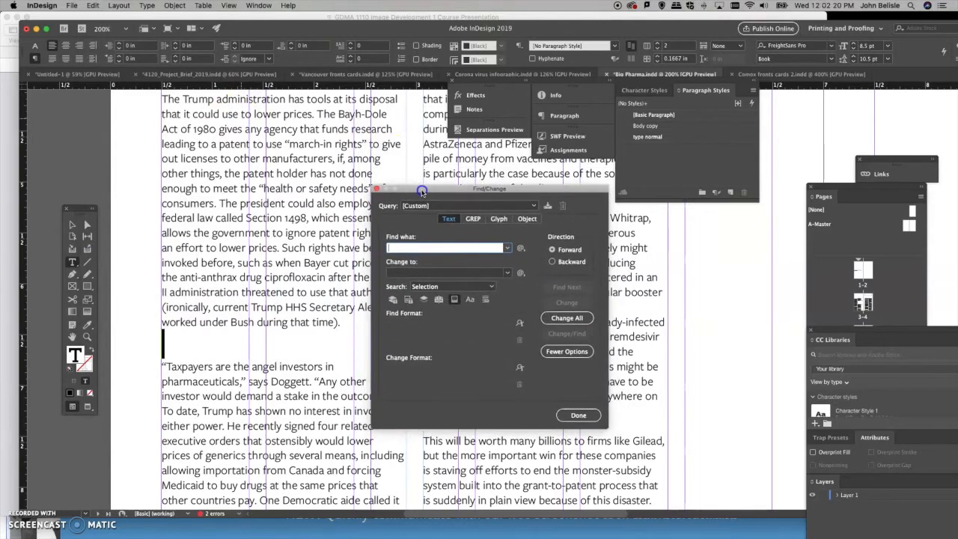
{"action": "left_click", "coordinate": [402, 248]}
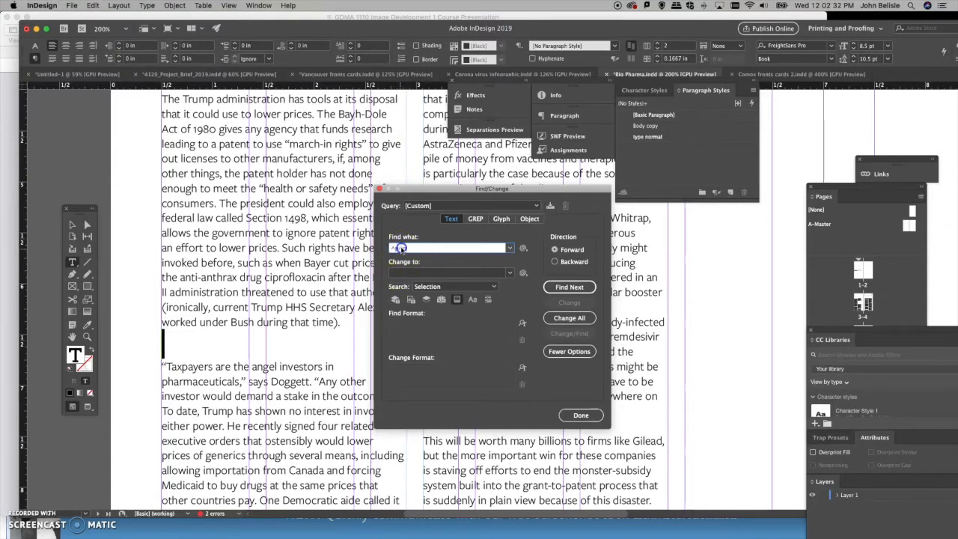
{"action": "left_click", "coordinate": [393, 273]}
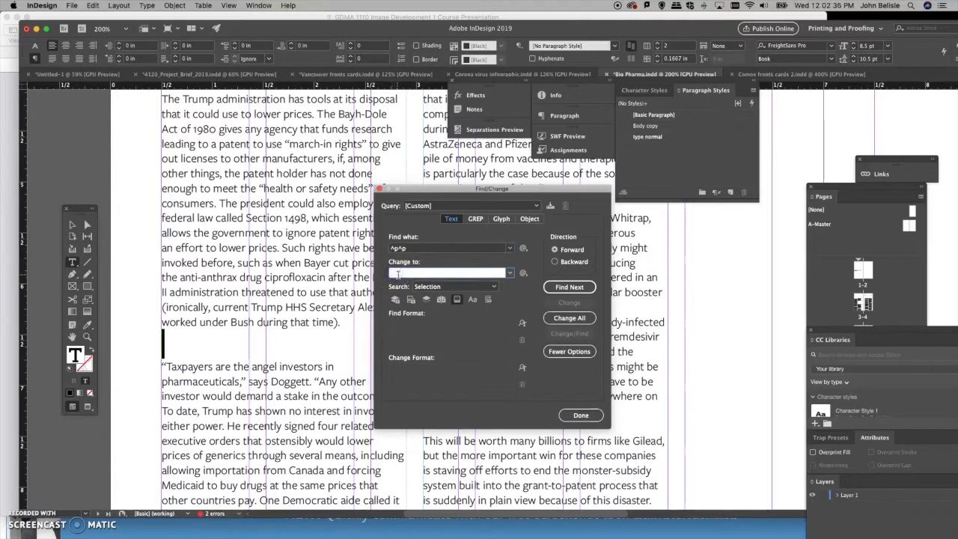
{"action": "type", "text": "^p"}
{"action": "left_click", "coordinate": [393, 249]}
{"action": "left_click", "coordinate": [430, 289]}
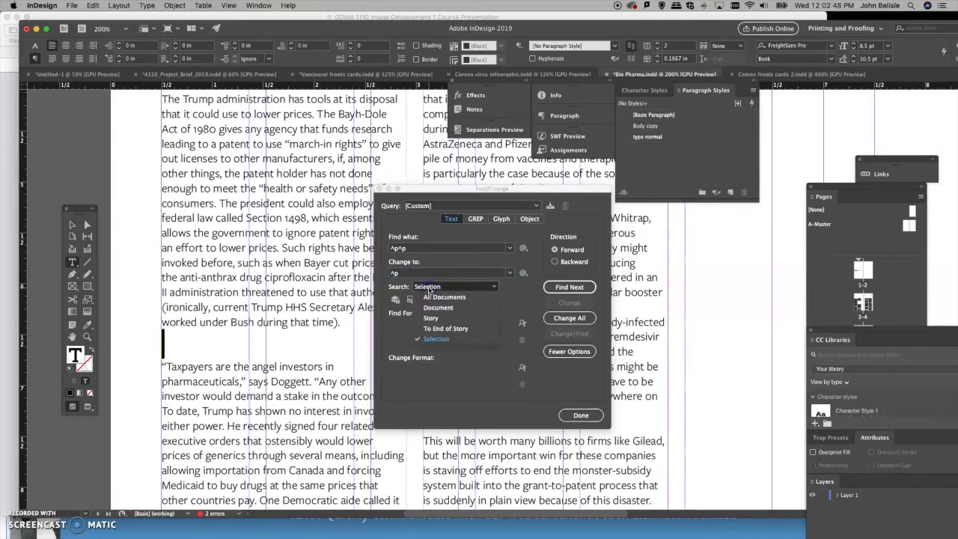
{"action": "left_click", "coordinate": [435, 307]}
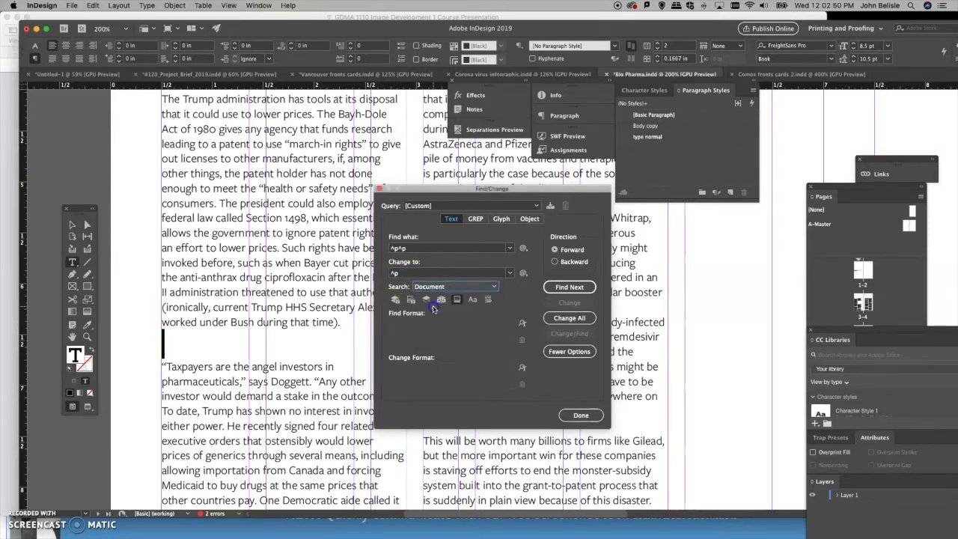
Step: Find the double paragraph return above "We might need several vaccines" and move the Find/Change dialog clear of the text
{"action": "left_click", "coordinate": [570, 287]}
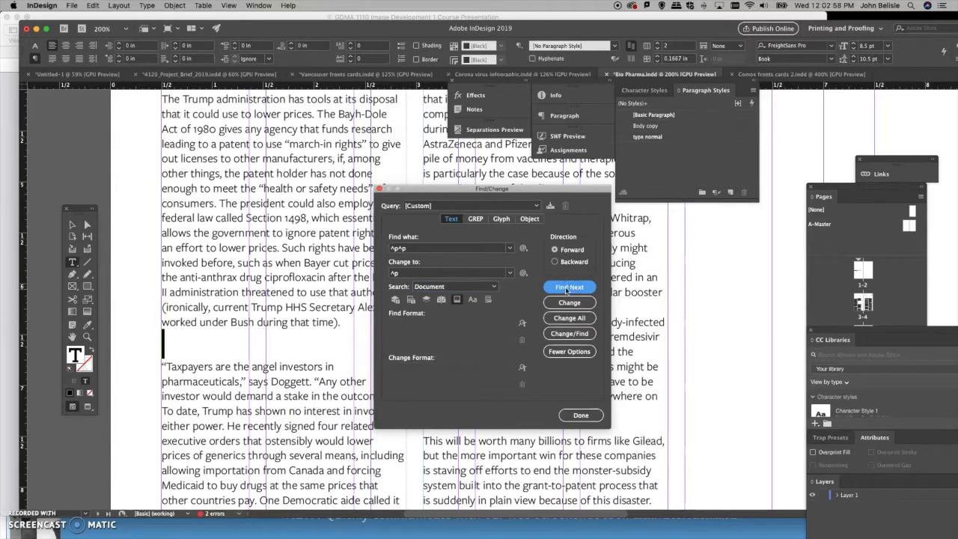
{"action": "left_click", "coordinate": [569, 289]}
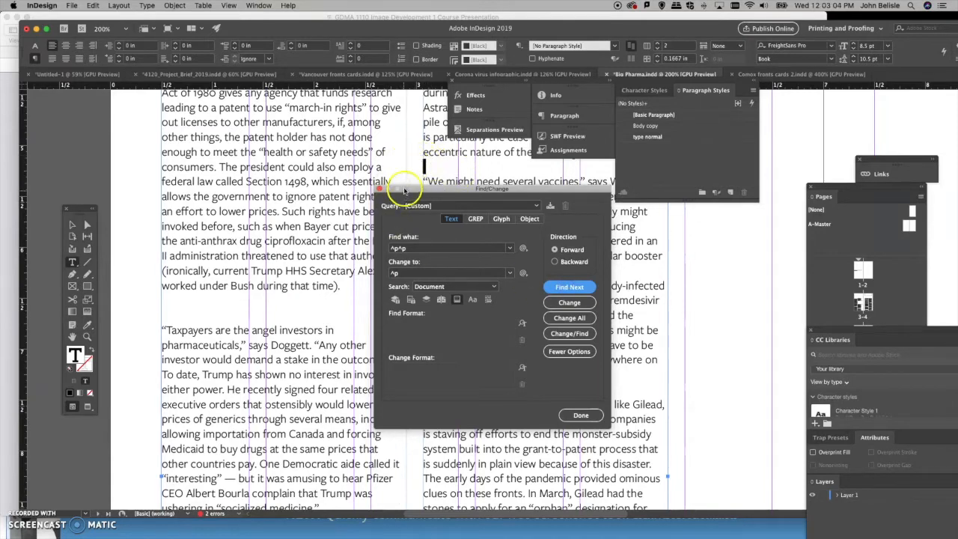
{"action": "left_click_drag", "start_coordinate": [405, 190], "coordinate": [593, 150]}
{"action": "left_click_drag", "start_coordinate": [179, 165], "coordinate": [186, 122]}
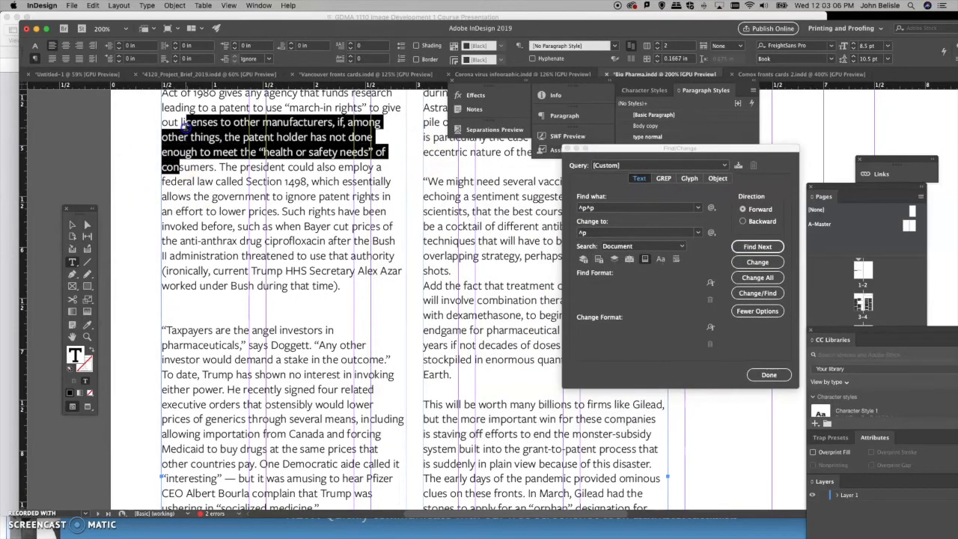
Step: Restart the search from the "Big Pharma's Covid-19 Profiteers" heading block and replace the double paragraph return above "On June 29th, 2020"
{"action": "scroll", "coordinate": [225, 187], "scroll_direction": "up", "scroll_amount": 20}
{"action": "scroll", "coordinate": [225, 188], "scroll_direction": "up", "scroll_amount": 10}
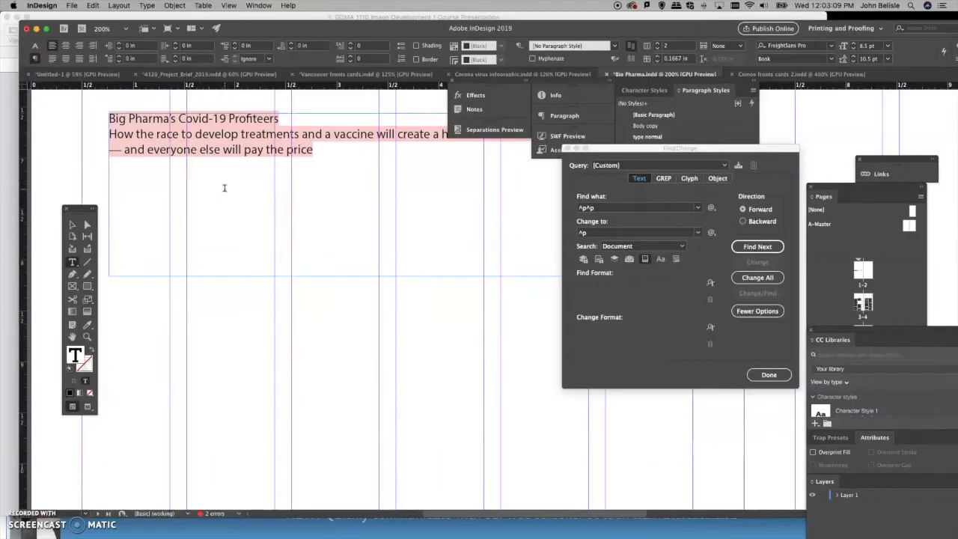
{"action": "left_click", "coordinate": [192, 128]}
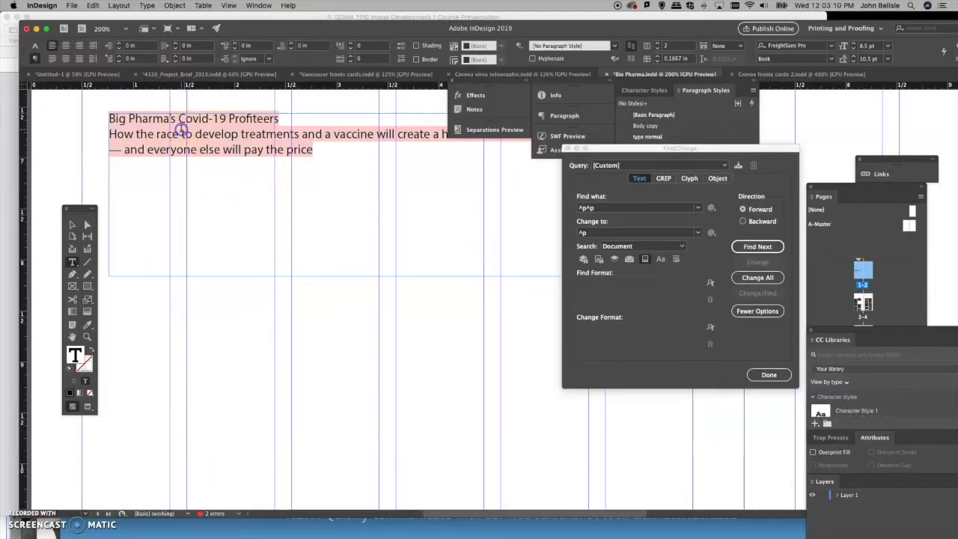
{"action": "left_click_drag", "start_coordinate": [181, 134], "coordinate": [202, 135]}
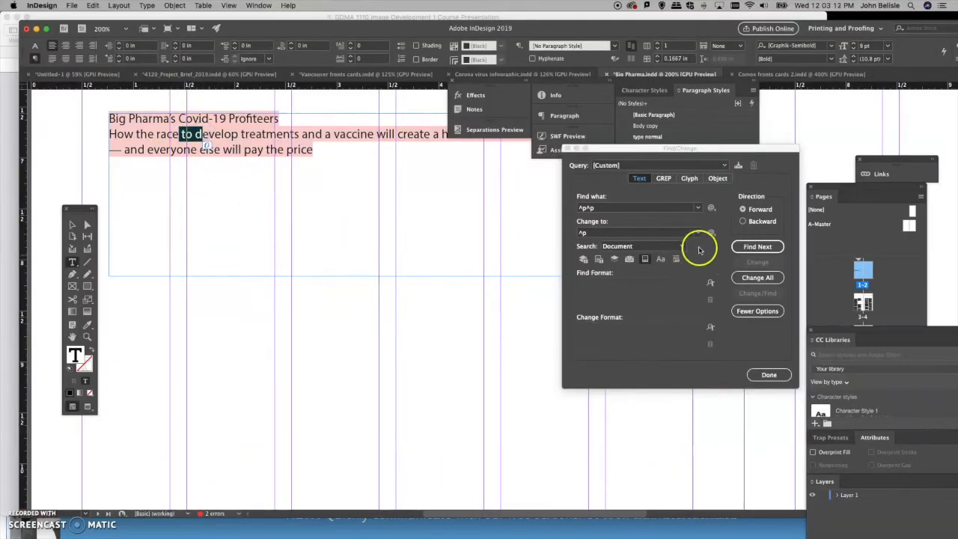
{"action": "left_click", "coordinate": [752, 248]}
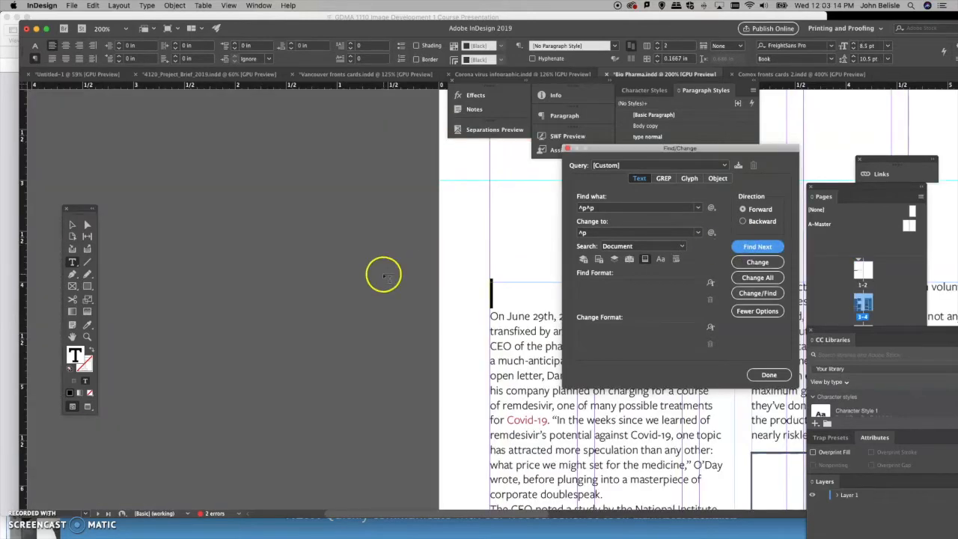
{"action": "scroll", "coordinate": [384, 274], "scroll_direction": "right", "scroll_amount": 8}
{"action": "scroll", "coordinate": [384, 274], "scroll_direction": "down", "scroll_amount": 5}
{"action": "scroll", "coordinate": [383, 274], "scroll_direction": "up", "scroll_amount": 3}
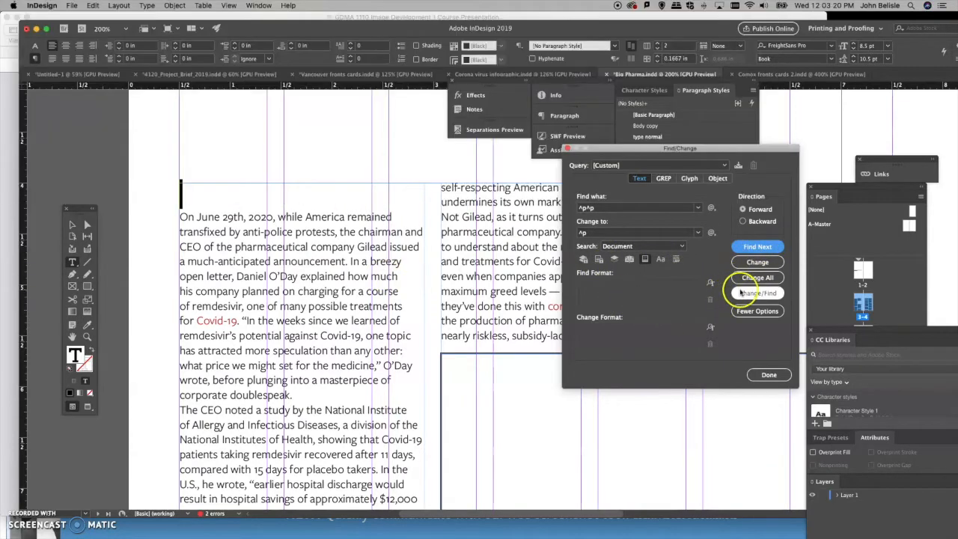
{"action": "left_click", "coordinate": [749, 262]}
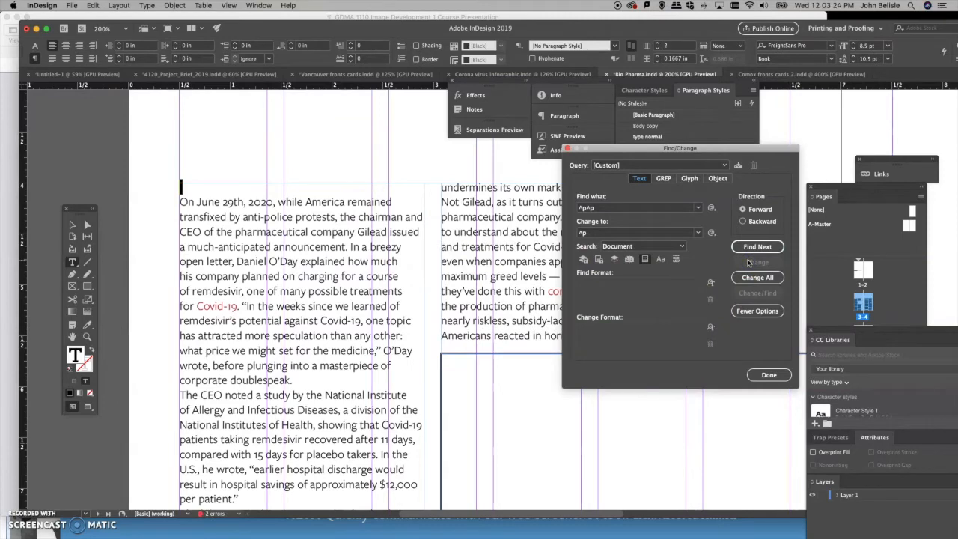
Step: Replace the double paragraph returns above "No, as it turned out" and "The power of the industry", advancing to the match above "For one thing"
{"action": "left_click", "coordinate": [757, 246]}
{"action": "left_click", "coordinate": [465, 294]}
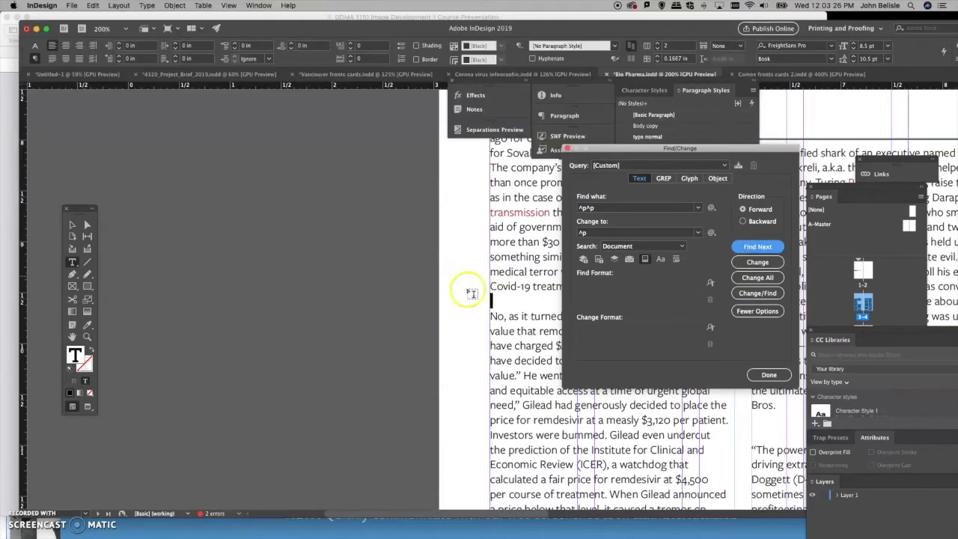
{"action": "scroll", "coordinate": [459, 292], "scroll_direction": "right", "scroll_amount": 4}
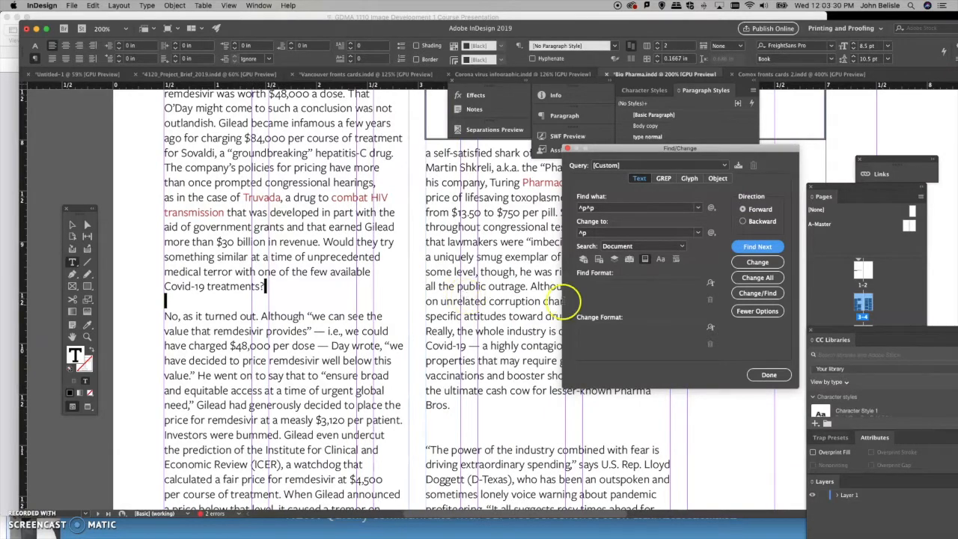
{"action": "left_click", "coordinate": [758, 263]}
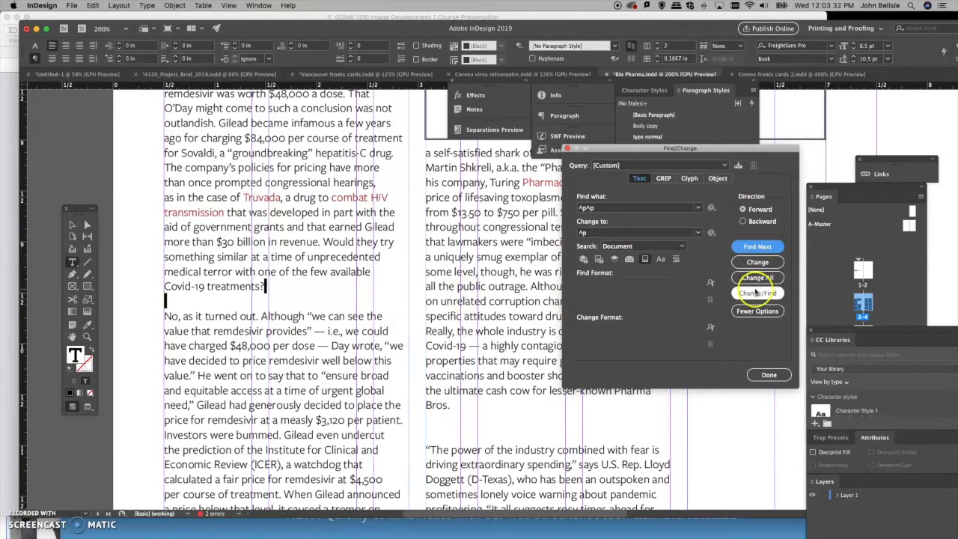
{"action": "left_click", "coordinate": [755, 293]}
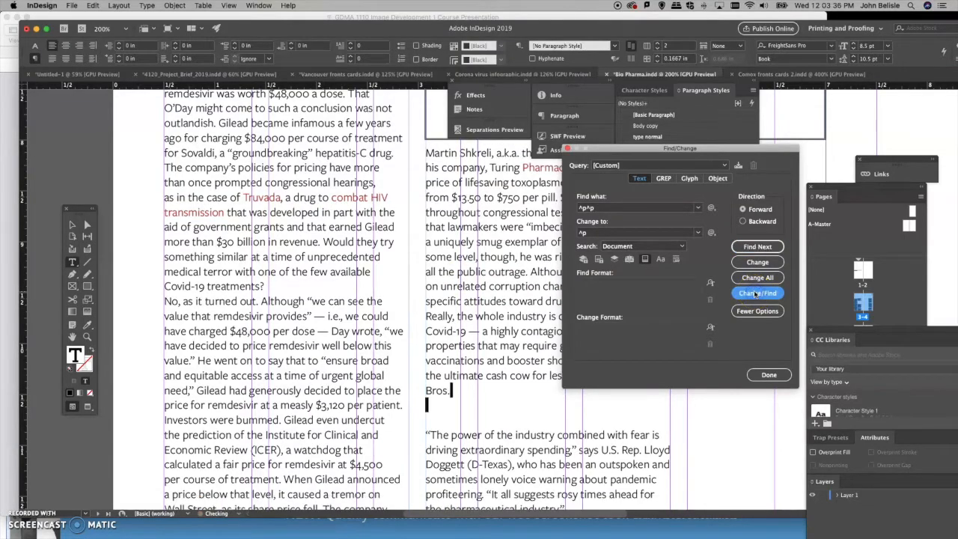
{"action": "left_click", "coordinate": [757, 294]}
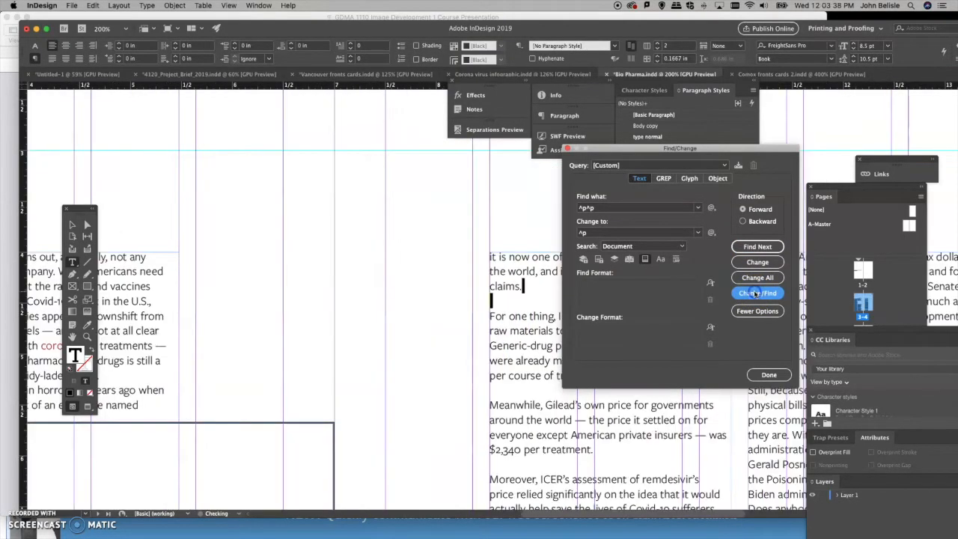
{"action": "scroll", "coordinate": [423, 307], "scroll_direction": "right", "scroll_amount": 5}
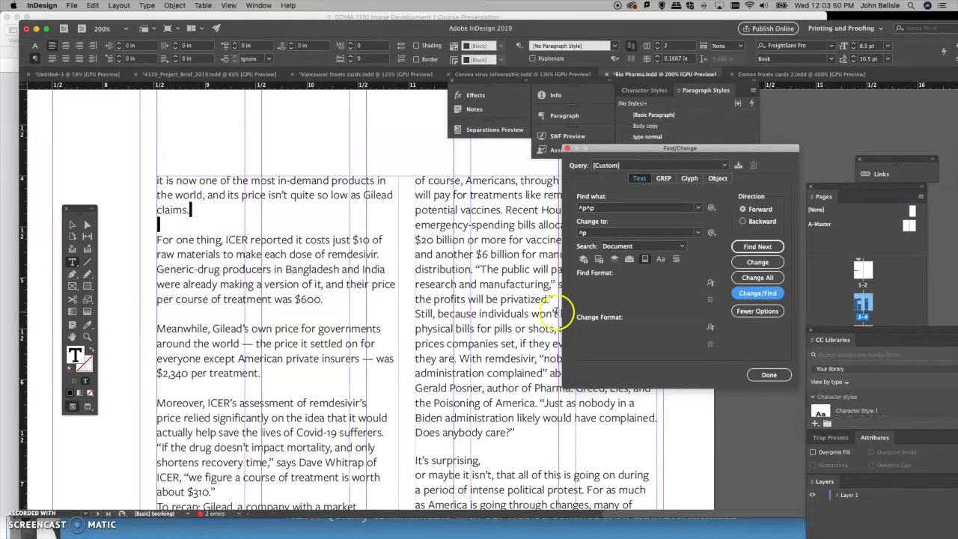
Step: Replace all remaining double paragraph returns in the document with single returns using the ^p^p query
{"action": "left_click", "coordinate": [757, 278]}
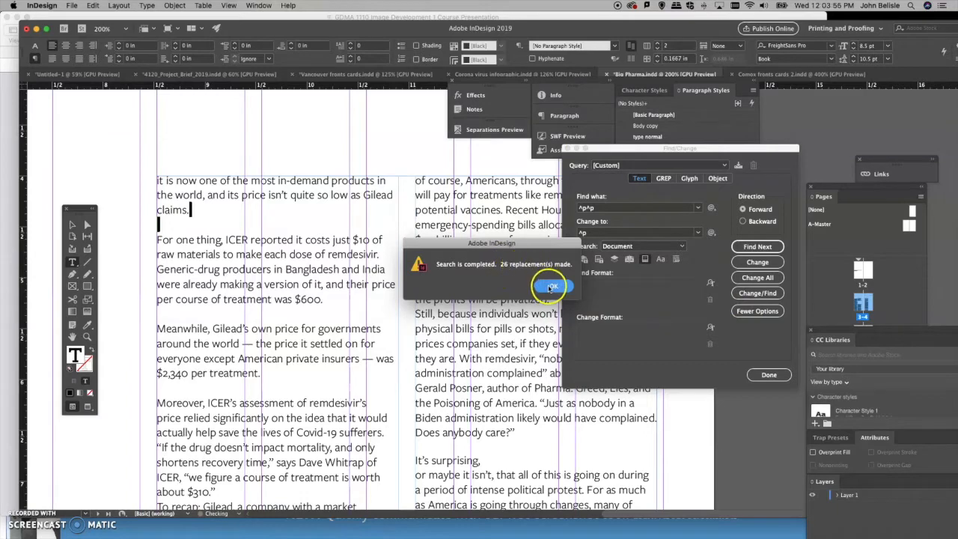
{"action": "left_click", "coordinate": [552, 288]}
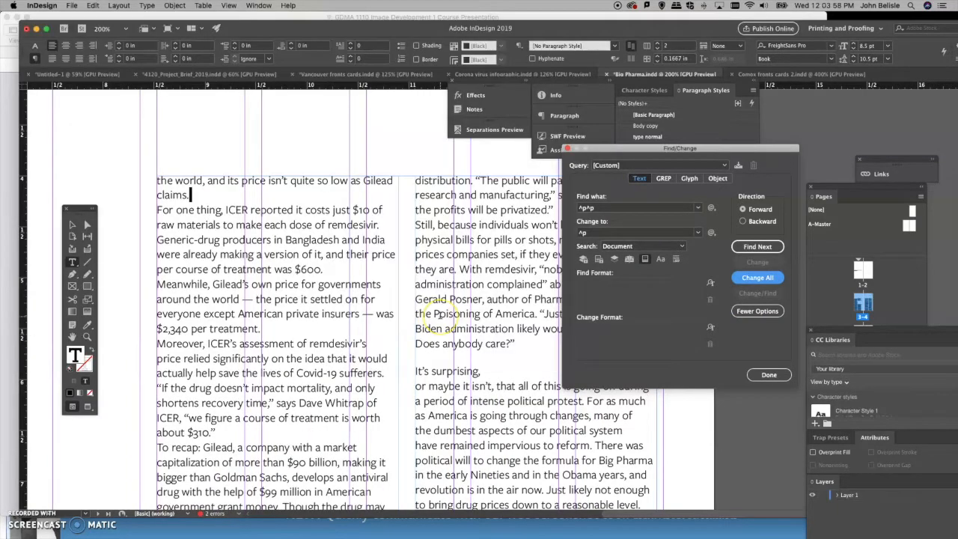
{"action": "scroll", "coordinate": [441, 315], "scroll_direction": "down", "scroll_amount": 3}
{"action": "scroll", "coordinate": [440, 316], "scroll_direction": "down", "scroll_amount": 5}
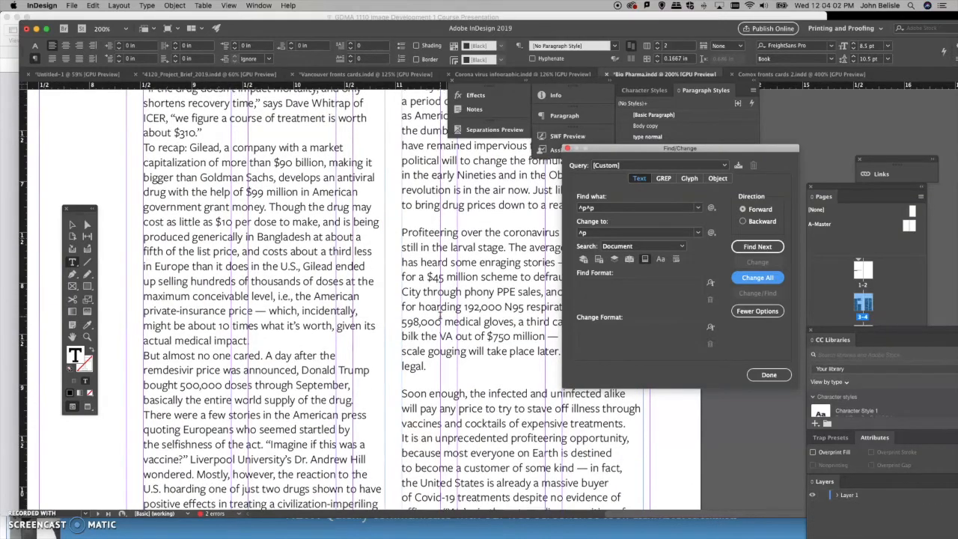
Step: Insert an empty paragraph above "But almost no one cared" and another above "To recap: Gilead"
{"action": "scroll", "coordinate": [440, 316], "scroll_direction": "down", "scroll_amount": 6}
{"action": "scroll", "coordinate": [441, 316], "scroll_direction": "up", "scroll_amount": 5}
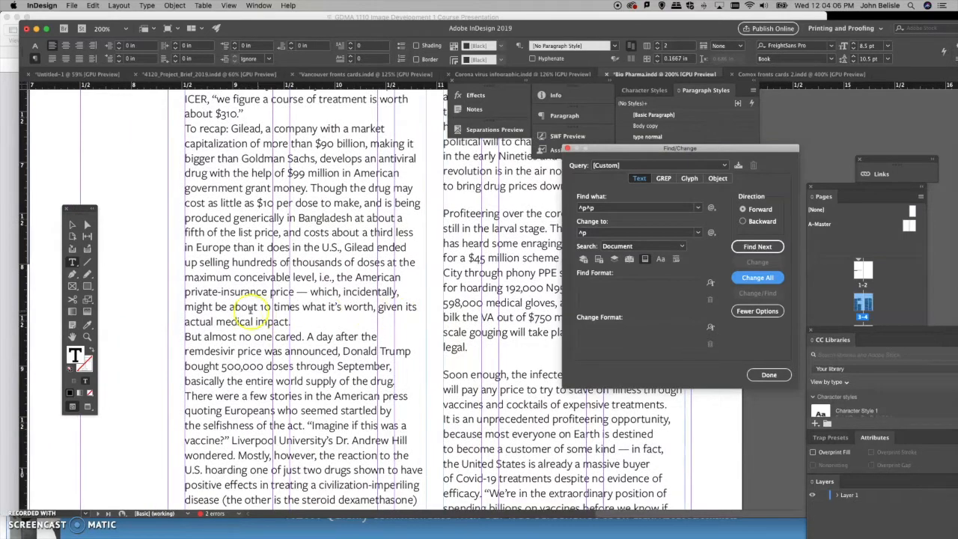
{"action": "left_click", "coordinate": [295, 323]}
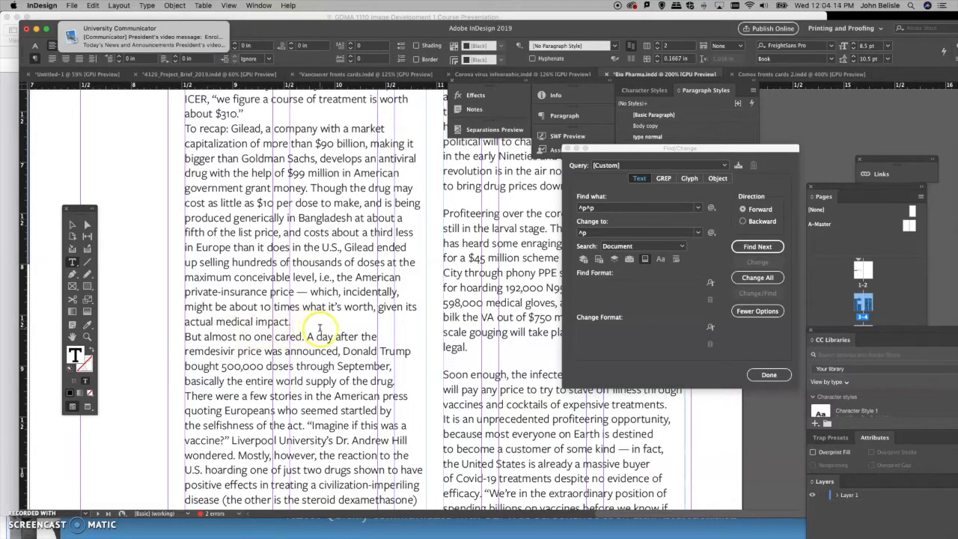
{"action": "key", "text": "Return"}
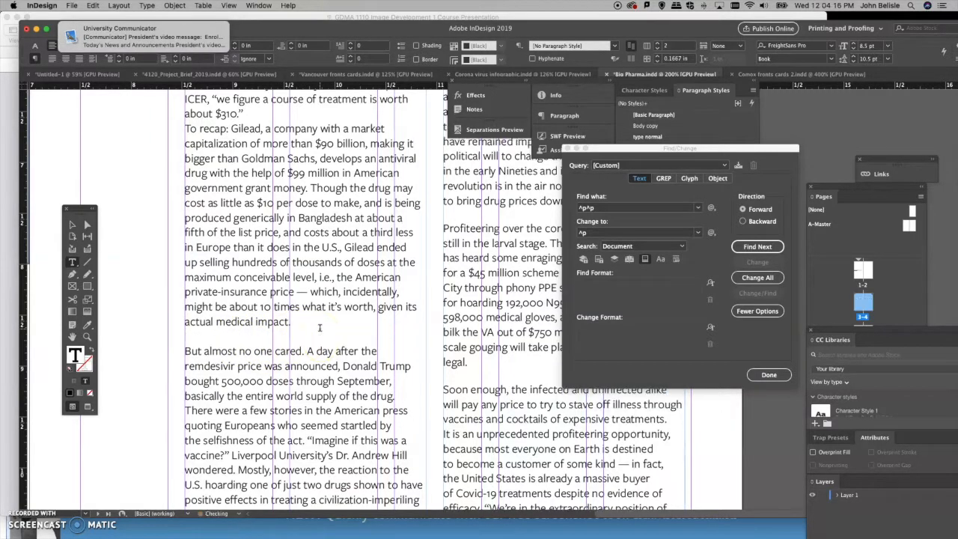
{"action": "scroll", "coordinate": [320, 330], "scroll_direction": "up", "scroll_amount": 2}
{"action": "scroll", "coordinate": [320, 330], "scroll_direction": "up", "scroll_amount": 5}
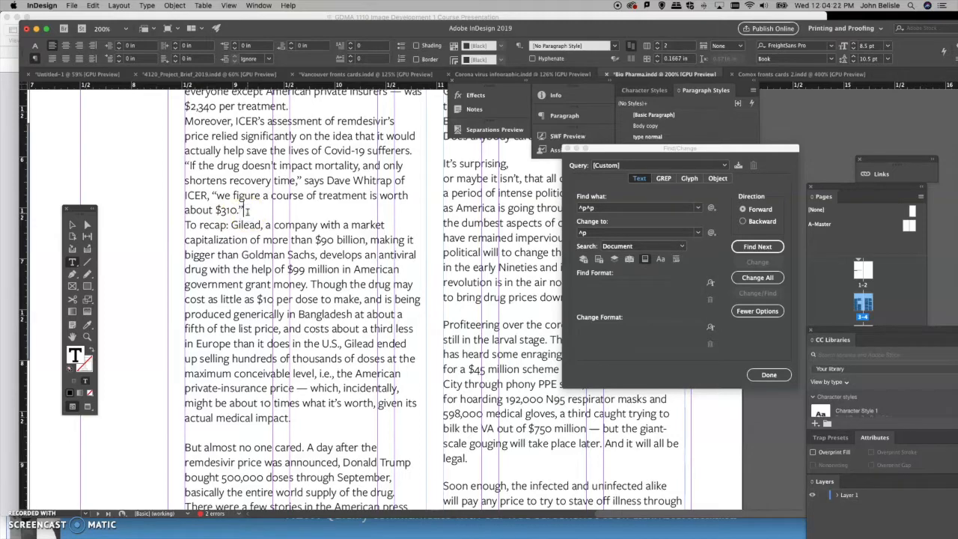
{"action": "key", "text": "Return"}
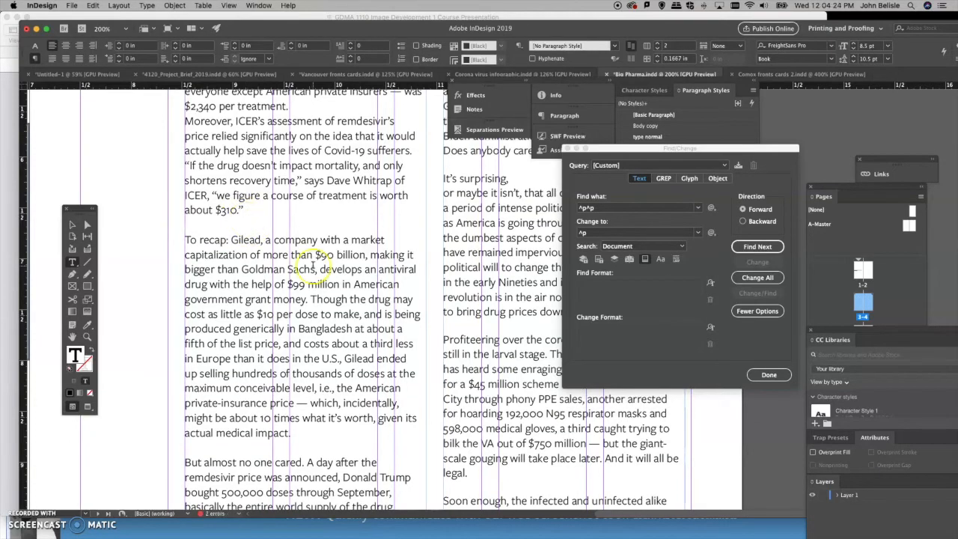
Step: Look through the article's columns across the spread to check the paragraph breaks and find places for subheads
{"action": "scroll", "coordinate": [313, 267], "scroll_direction": "right", "scroll_amount": 5}
{"action": "scroll", "coordinate": [313, 264], "scroll_direction": "left", "scroll_amount": 2}
{"action": "scroll", "coordinate": [313, 264], "scroll_direction": "up", "scroll_amount": 1}
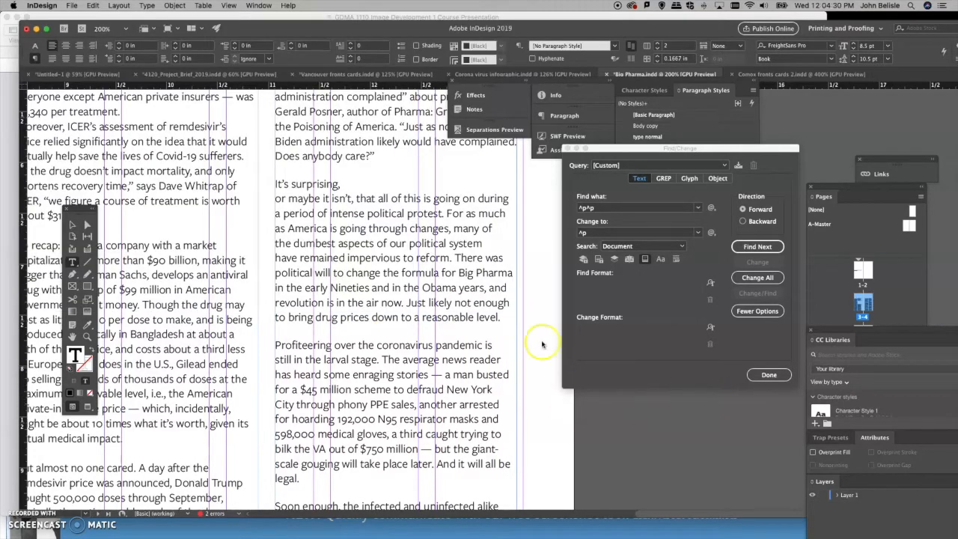
{"action": "scroll", "coordinate": [512, 336], "scroll_direction": "up", "scroll_amount": 2}
{"action": "scroll", "coordinate": [476, 325], "scroll_direction": "up", "scroll_amount": 5}
{"action": "scroll", "coordinate": [476, 325], "scroll_direction": "down", "scroll_amount": 3}
{"action": "scroll", "coordinate": [477, 325], "scroll_direction": "left", "scroll_amount": 4}
{"action": "scroll", "coordinate": [474, 326], "scroll_direction": "down", "scroll_amount": 20}
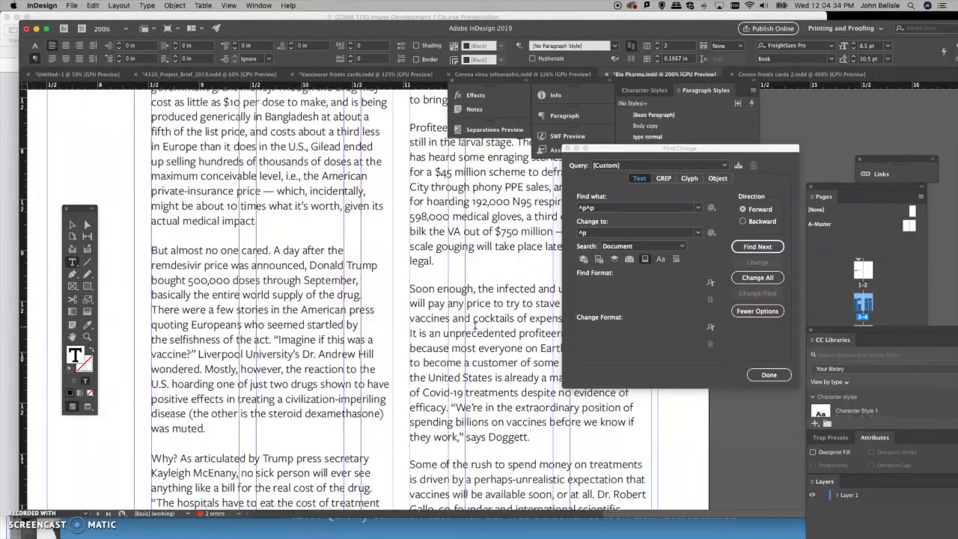
{"action": "scroll", "coordinate": [474, 326], "scroll_direction": "right", "scroll_amount": 3}
{"action": "scroll", "coordinate": [475, 325], "scroll_direction": "down", "scroll_amount": 17}
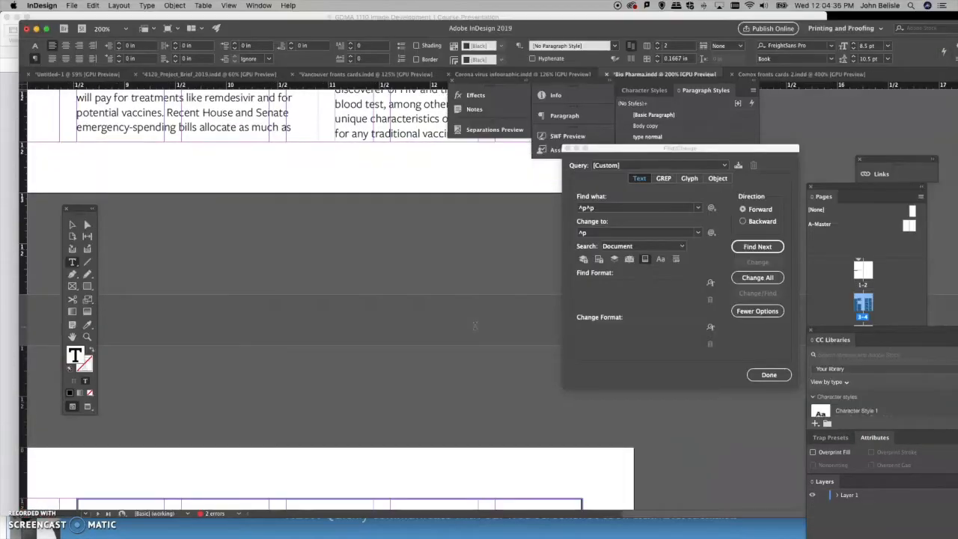
{"action": "scroll", "coordinate": [476, 328], "scroll_direction": "up", "scroll_amount": 20}
{"action": "scroll", "coordinate": [476, 330], "scroll_direction": "right", "scroll_amount": 3}
{"action": "scroll", "coordinate": [479, 332], "scroll_direction": "up", "scroll_amount": 10}
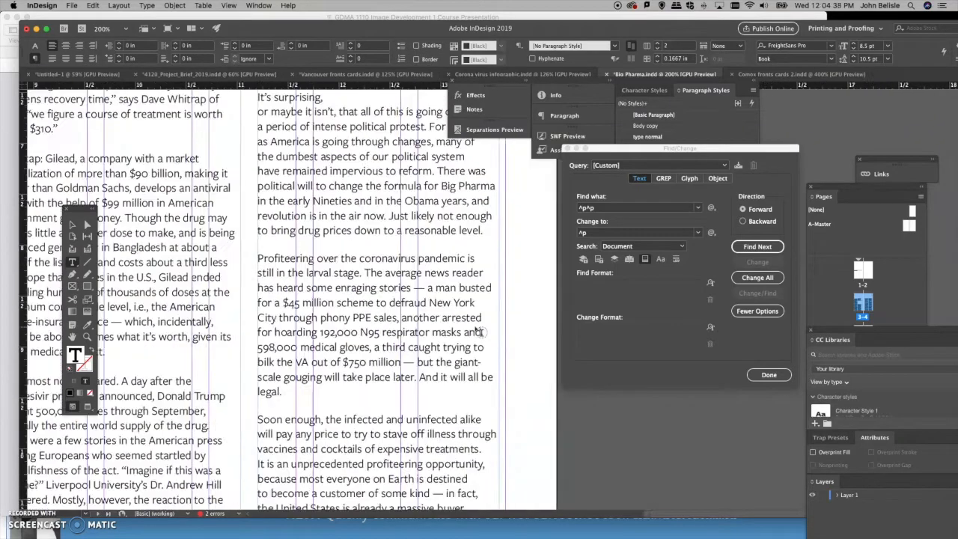
{"action": "scroll", "coordinate": [479, 332], "scroll_direction": "left", "scroll_amount": 4}
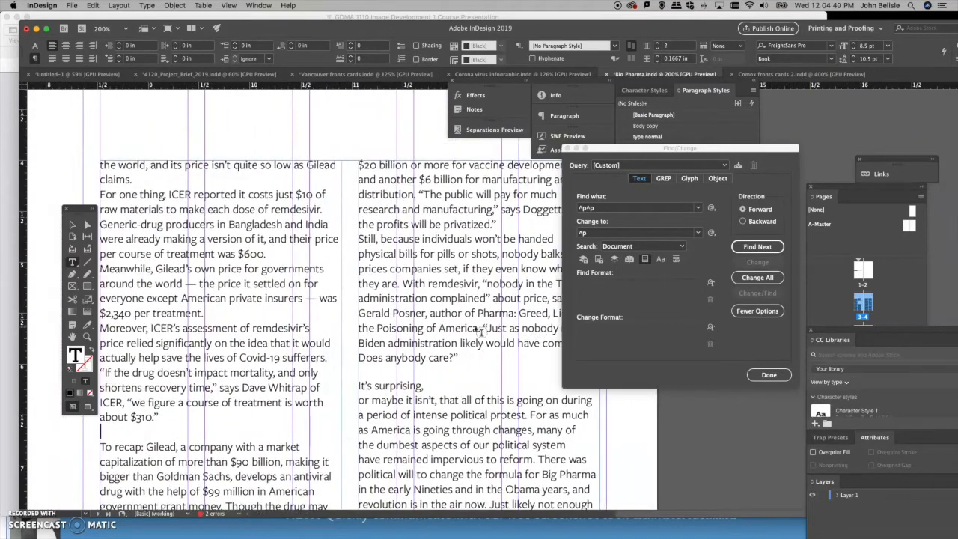
{"action": "scroll", "coordinate": [354, 378], "scroll_direction": "down", "scroll_amount": 3}
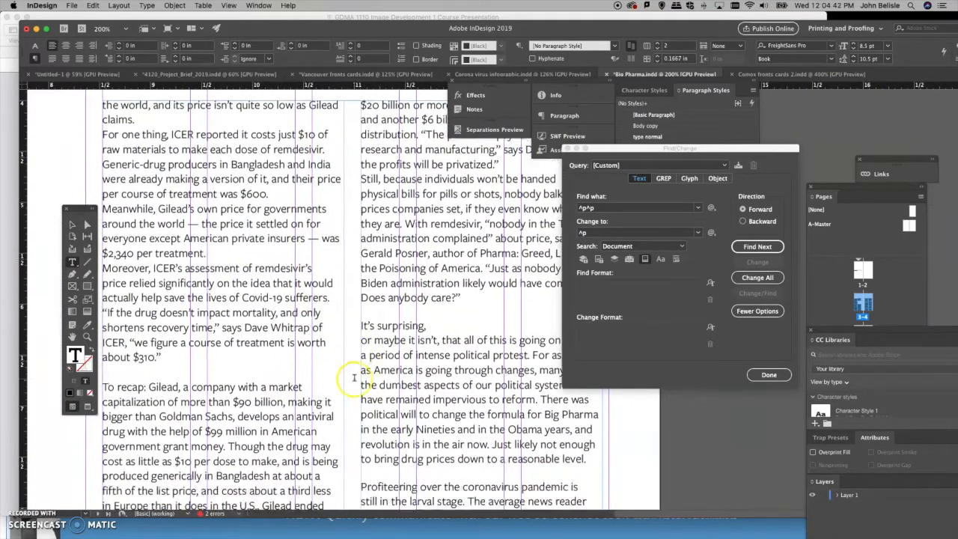
{"action": "scroll", "coordinate": [354, 379], "scroll_direction": "left", "scroll_amount": 2}
{"action": "scroll", "coordinate": [354, 378], "scroll_direction": "down", "scroll_amount": 6}
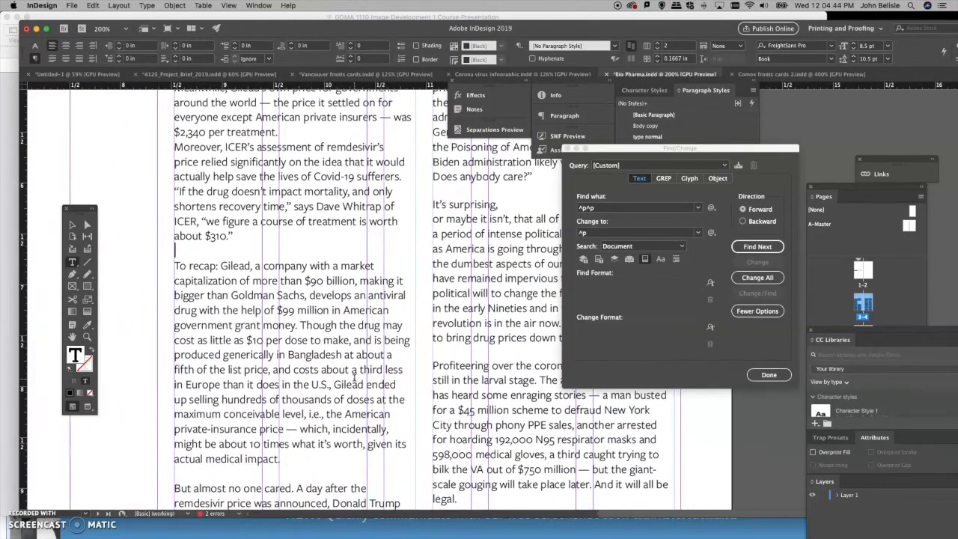
{"action": "scroll", "coordinate": [354, 378], "scroll_direction": "right", "scroll_amount": 6}
{"action": "scroll", "coordinate": [354, 378], "scroll_direction": "down", "scroll_amount": 3}
{"action": "scroll", "coordinate": [354, 378], "scroll_direction": "up", "scroll_amount": 10}
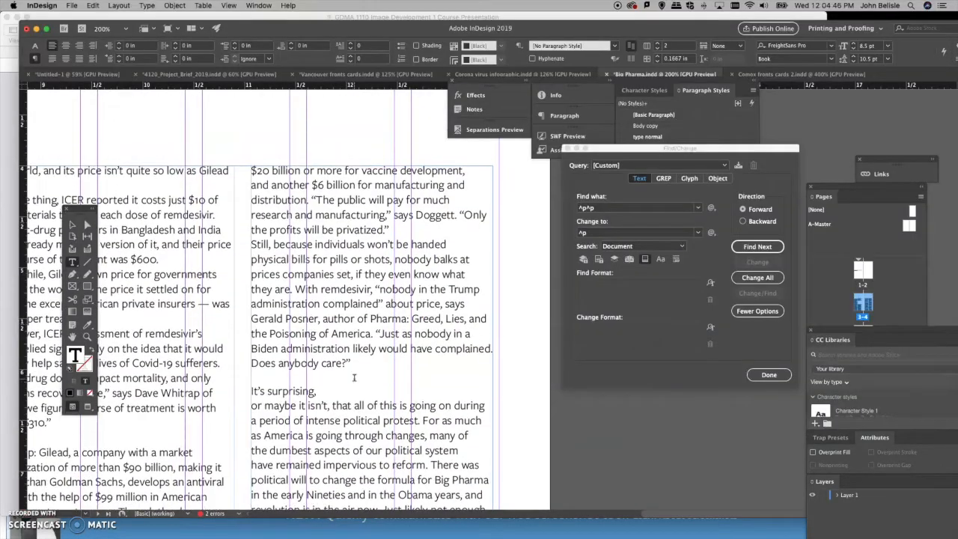
{"action": "scroll", "coordinate": [355, 378], "scroll_direction": "left", "scroll_amount": 8}
{"action": "scroll", "coordinate": [354, 379], "scroll_direction": "down", "scroll_amount": 20}
{"action": "scroll", "coordinate": [354, 378], "scroll_direction": "left", "scroll_amount": 7}
{"action": "scroll", "coordinate": [358, 382], "scroll_direction": "up", "scroll_amount": 5}
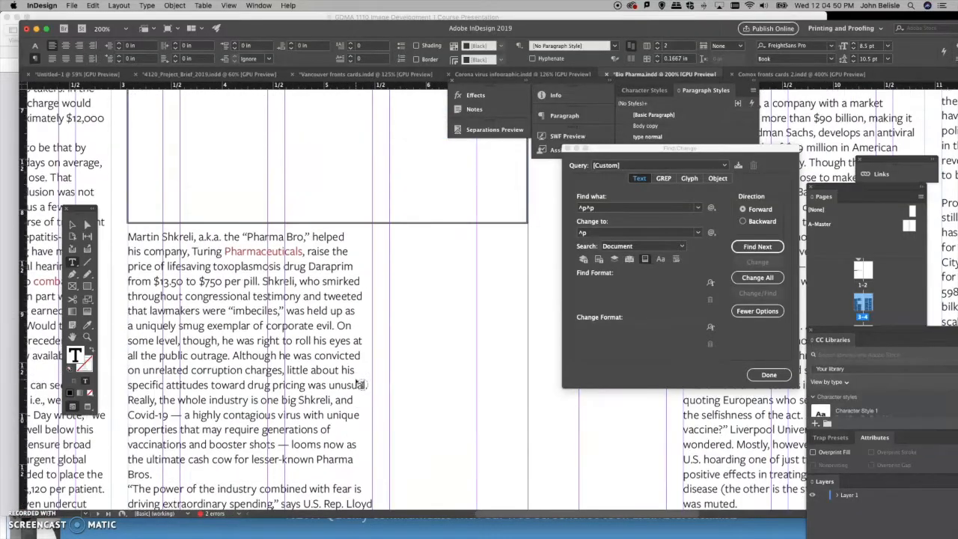
Step: Insert two empty paragraphs above "The hilarious implication seemed to be" and place the text cursor in the gap
{"action": "scroll", "coordinate": [359, 385], "scroll_direction": "left", "scroll_amount": 9}
{"action": "scroll", "coordinate": [359, 378], "scroll_direction": "up", "scroll_amount": 8}
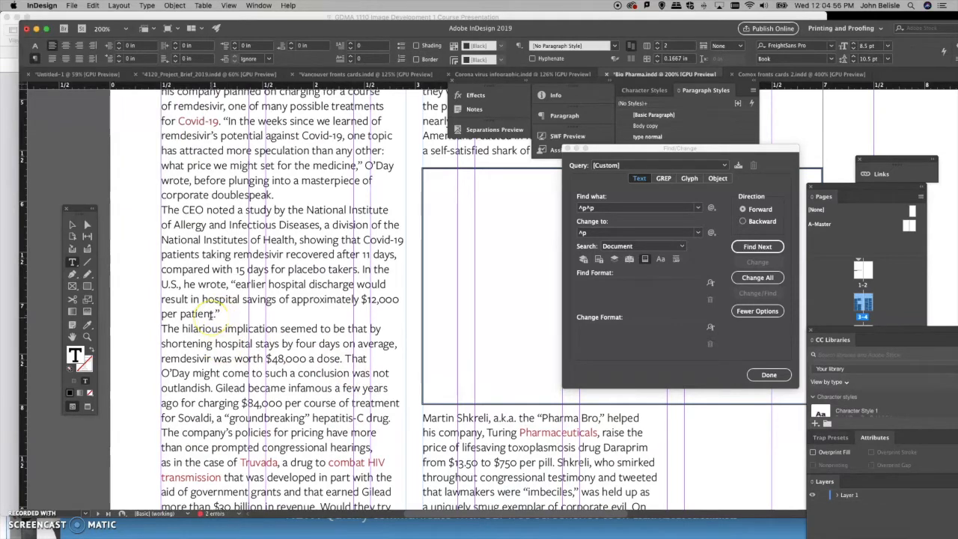
{"action": "key", "text": "Return"}
{"action": "key", "text": "Return"}
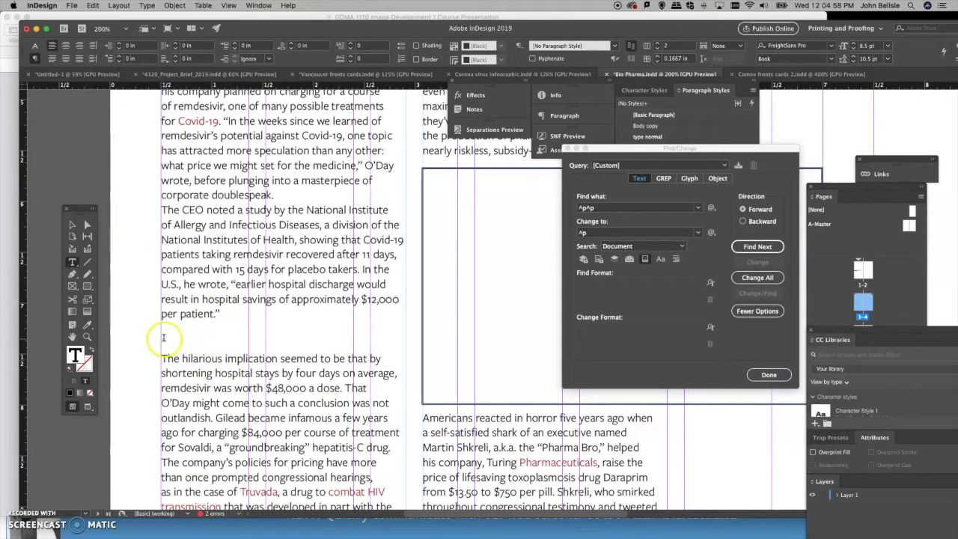
{"action": "left_click", "coordinate": [164, 337]}
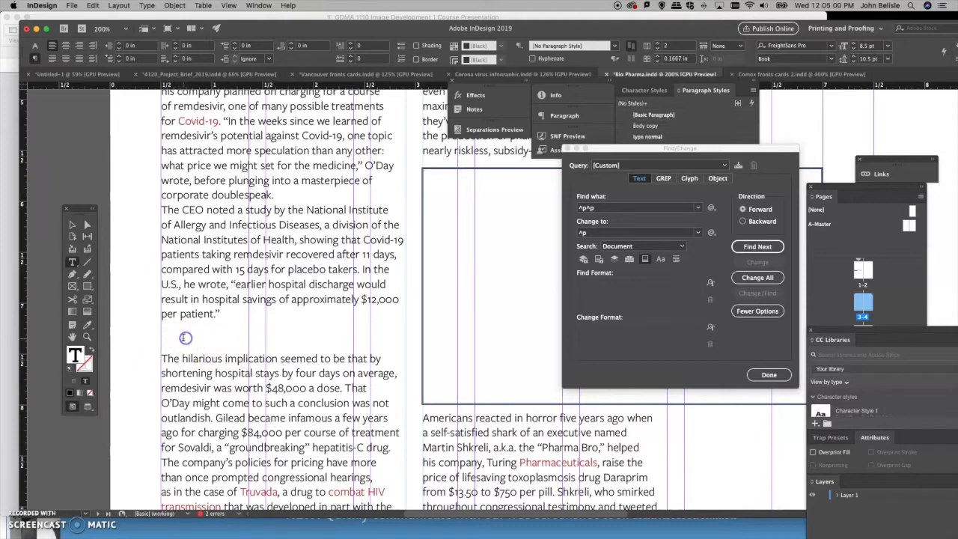
Step: Enter the subhead "The hilarious implication" on the empty line directly above the paragraph that starts with the same words
{"action": "scroll", "coordinate": [185, 359], "scroll_direction": "down", "scroll_amount": 5}
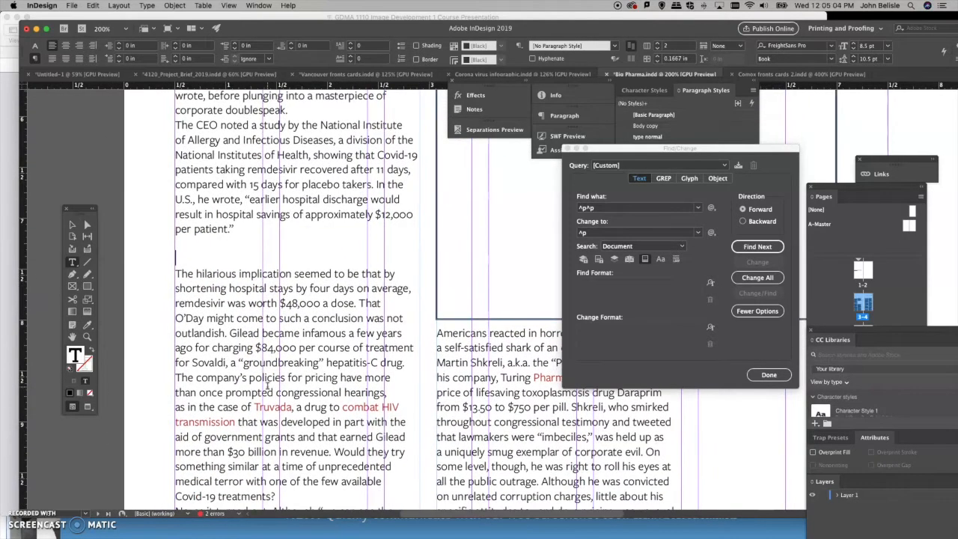
{"action": "scroll", "coordinate": [267, 385], "scroll_direction": "down", "scroll_amount": 2}
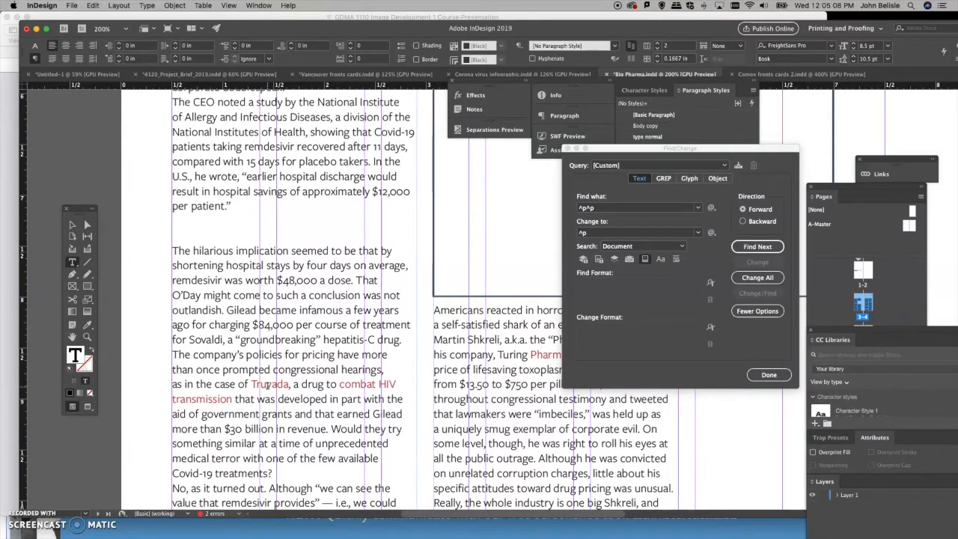
{"action": "scroll", "coordinate": [268, 384], "scroll_direction": "down", "scroll_amount": 2}
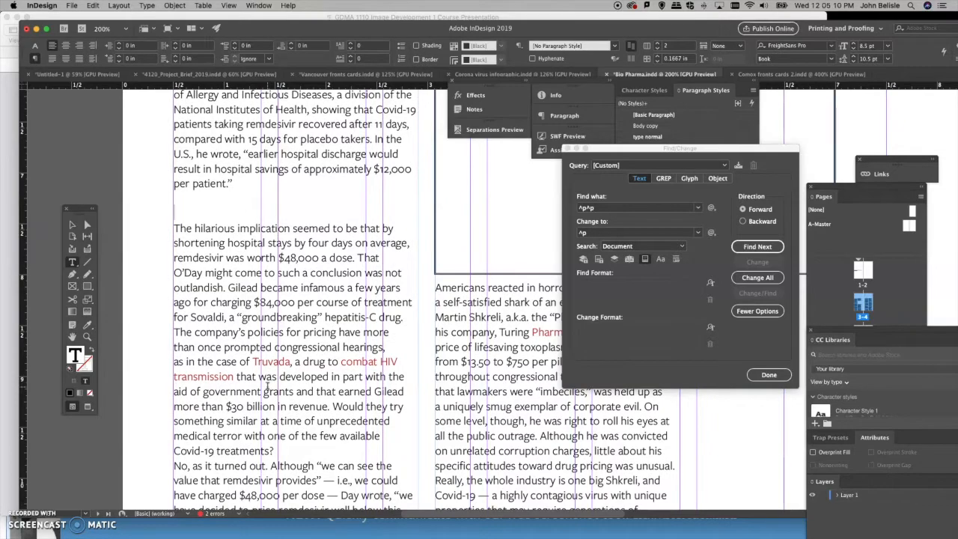
{"action": "scroll", "coordinate": [267, 385], "scroll_direction": "down", "scroll_amount": 8}
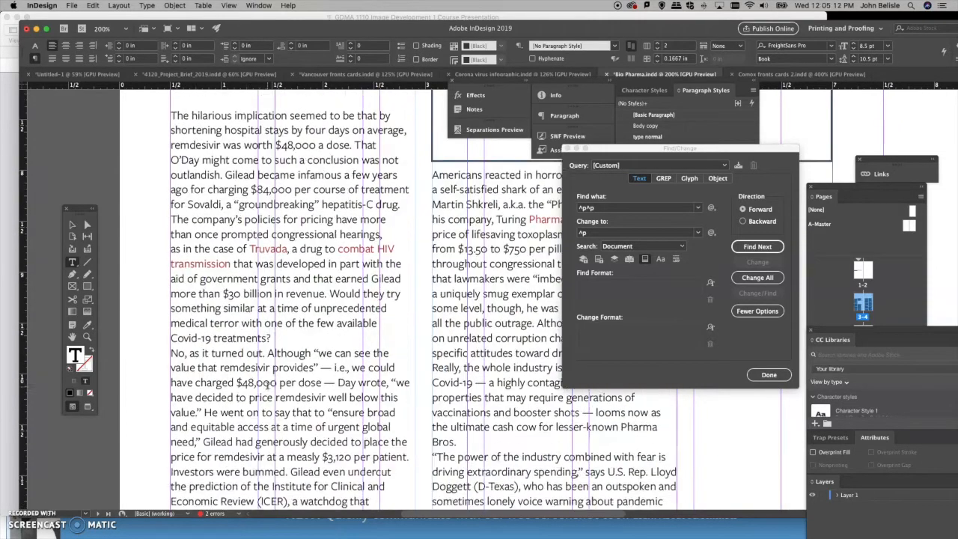
{"action": "scroll", "coordinate": [267, 385], "scroll_direction": "down", "scroll_amount": 1}
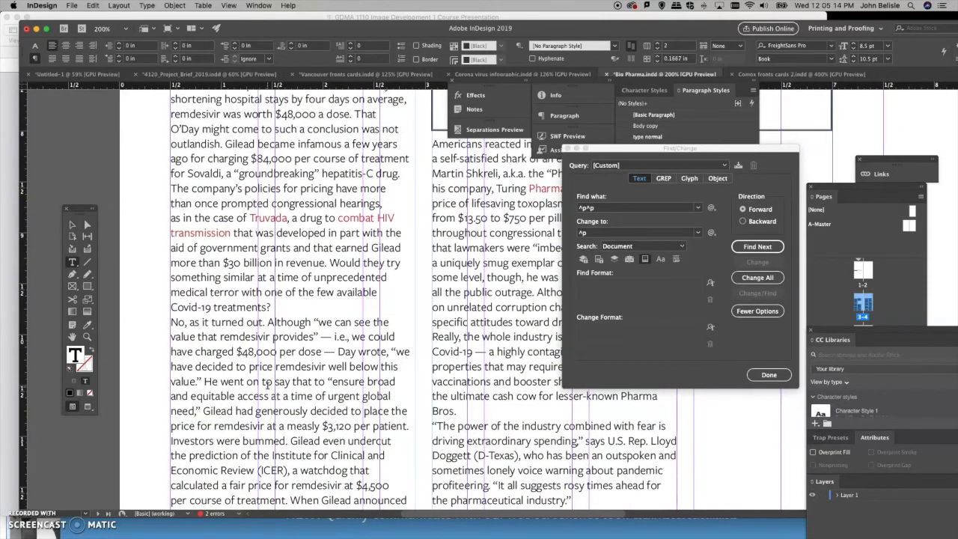
{"action": "scroll", "coordinate": [268, 386], "scroll_direction": "up", "scroll_amount": 19}
{"action": "scroll", "coordinate": [267, 386], "scroll_direction": "down", "scroll_amount": 4}
{"action": "left_click", "coordinate": [283, 341]}
{"action": "type", "text": "The"}
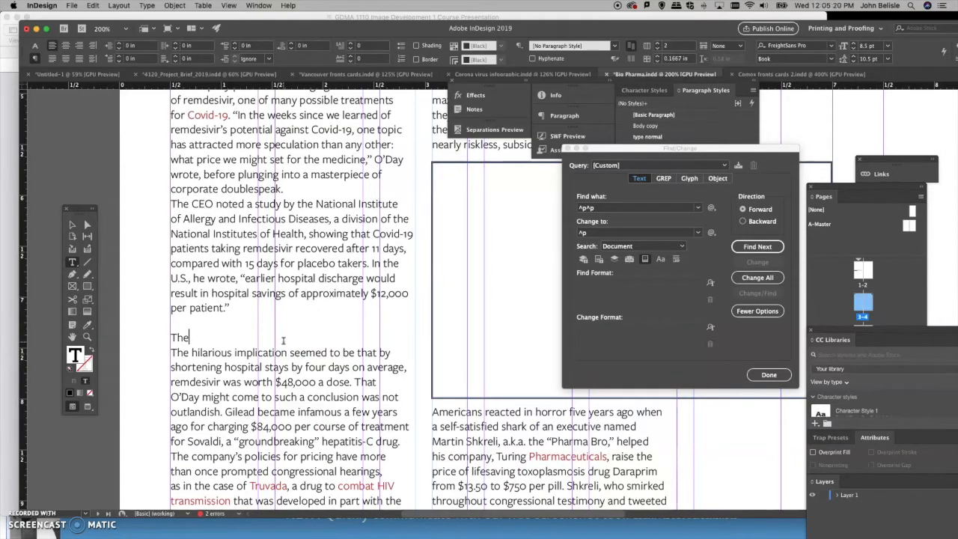
{"action": "left_click_drag", "start_coordinate": [287, 354], "coordinate": [159, 337]}
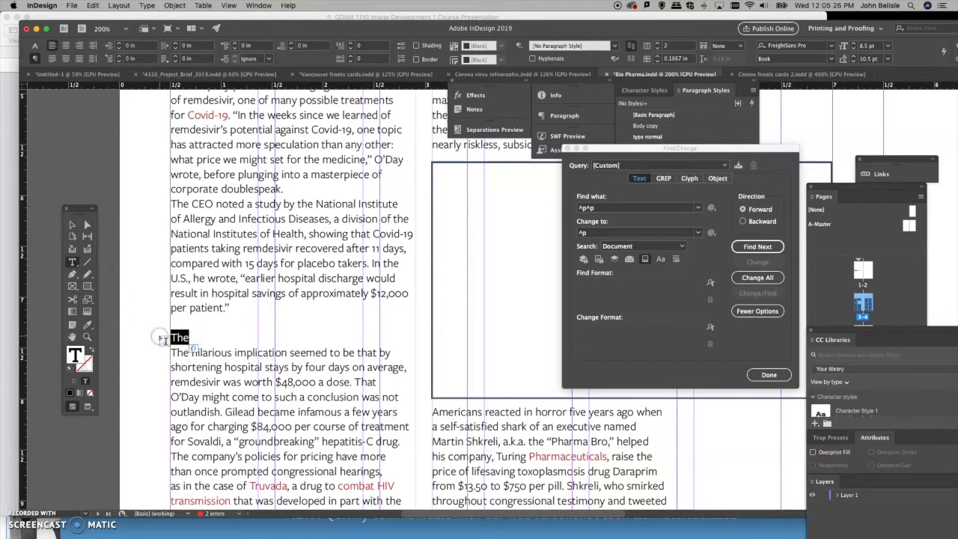
{"action": "type", "text": "The hilarious implication"}
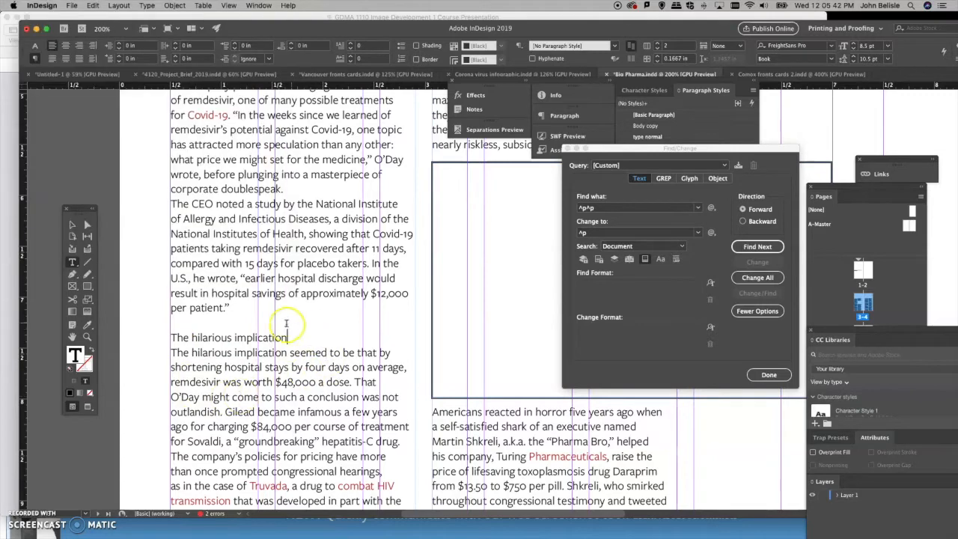
Step: Start a new paragraph style from the selected subhead "The hilarious implication" and name it Subheads
{"action": "left_click_drag", "start_coordinate": [293, 339], "coordinate": [164, 335]}
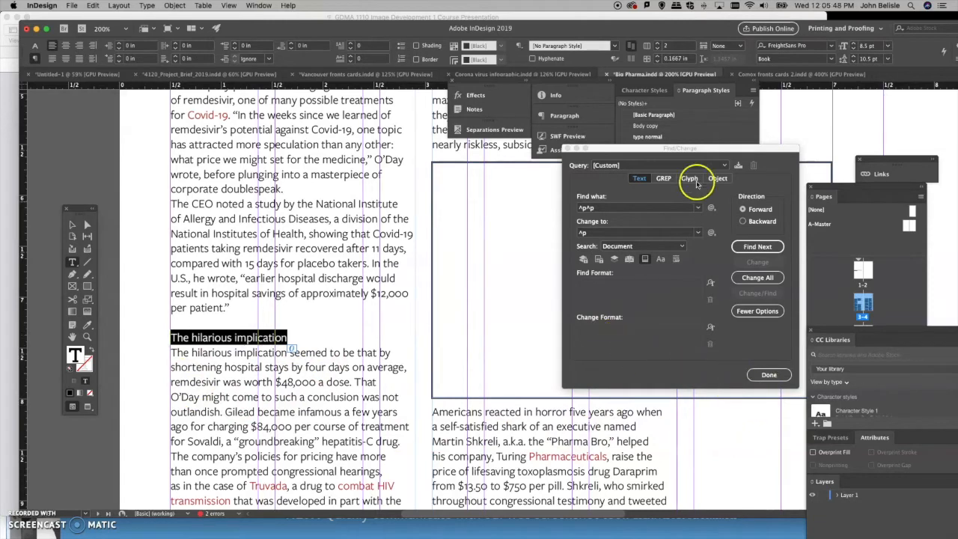
{"action": "left_click_drag", "start_coordinate": [604, 149], "coordinate": [843, 209]}
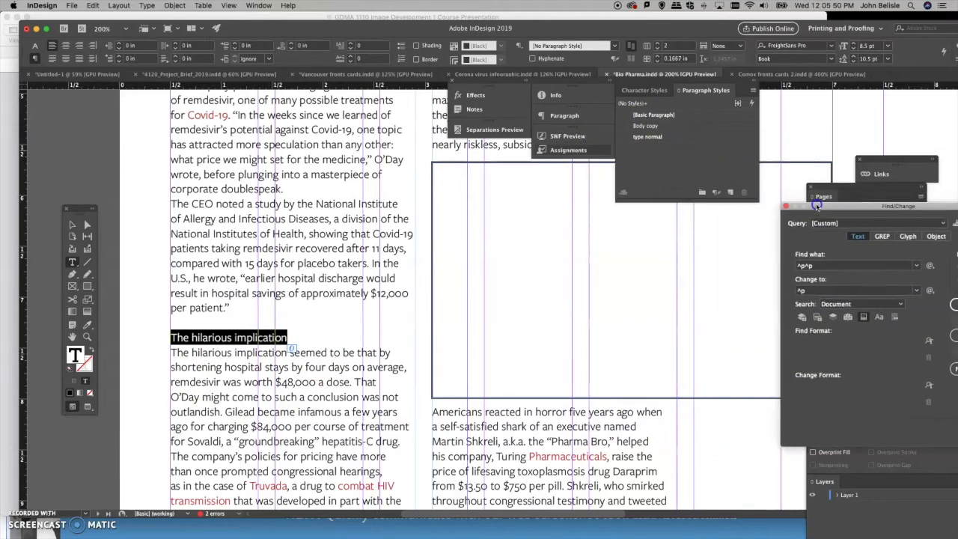
{"action": "left_click", "coordinate": [686, 155]}
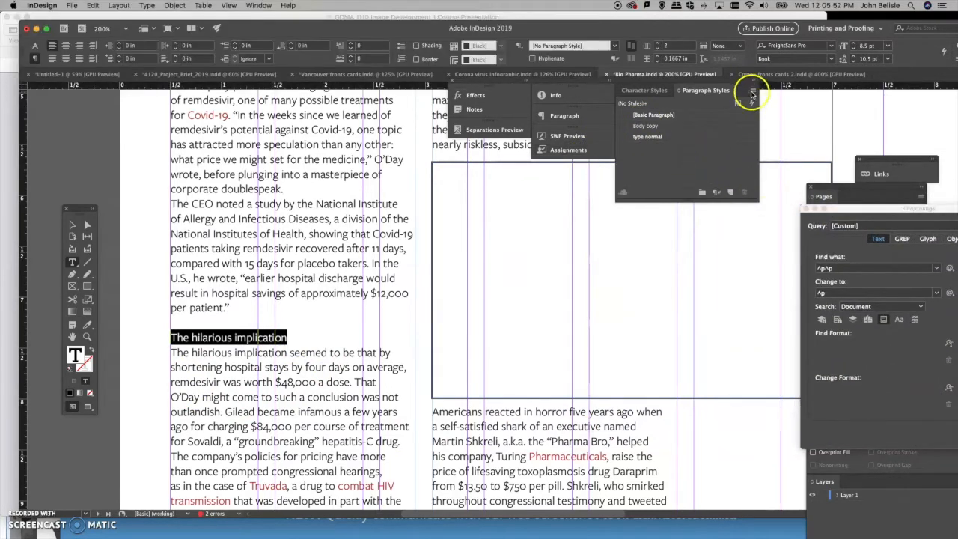
{"action": "left_click", "coordinate": [753, 93]}
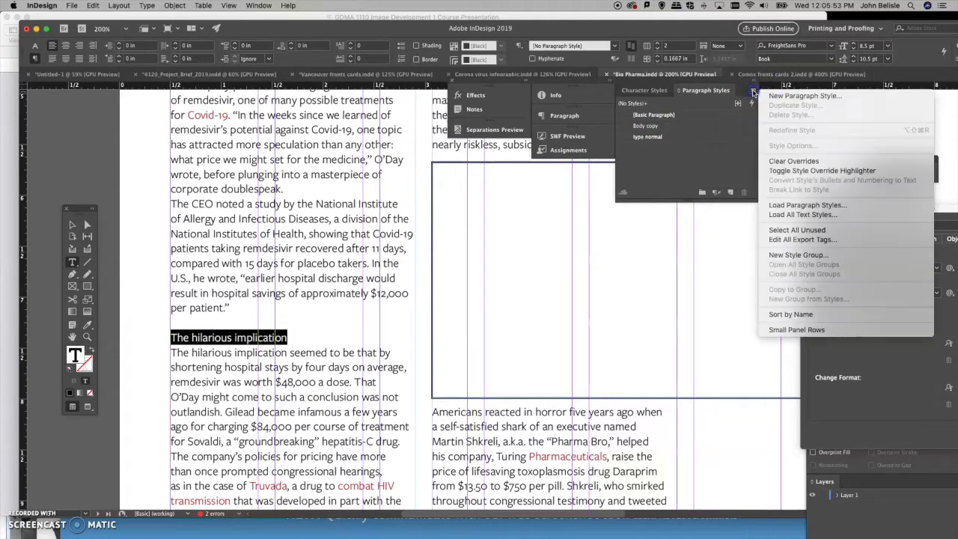
{"action": "left_click", "coordinate": [805, 96]}
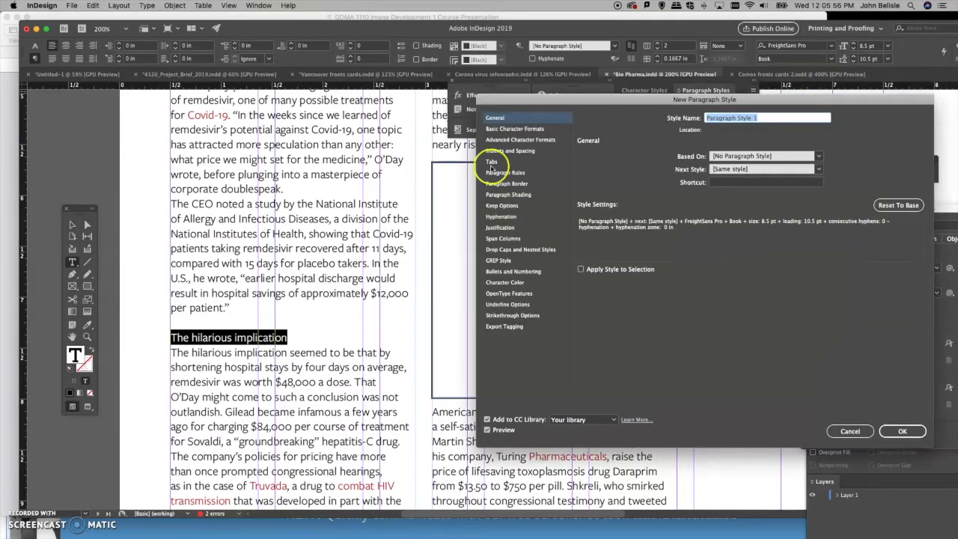
{"action": "left_click", "coordinate": [527, 130]}
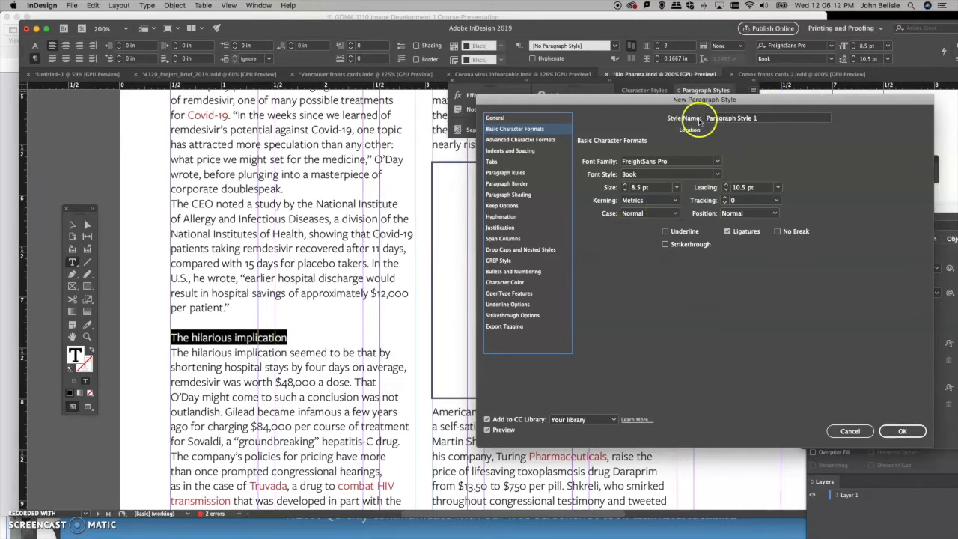
{"action": "left_click", "coordinate": [764, 118]}
{"action": "left_click_drag", "start_coordinate": [765, 118], "coordinate": [705, 119]}
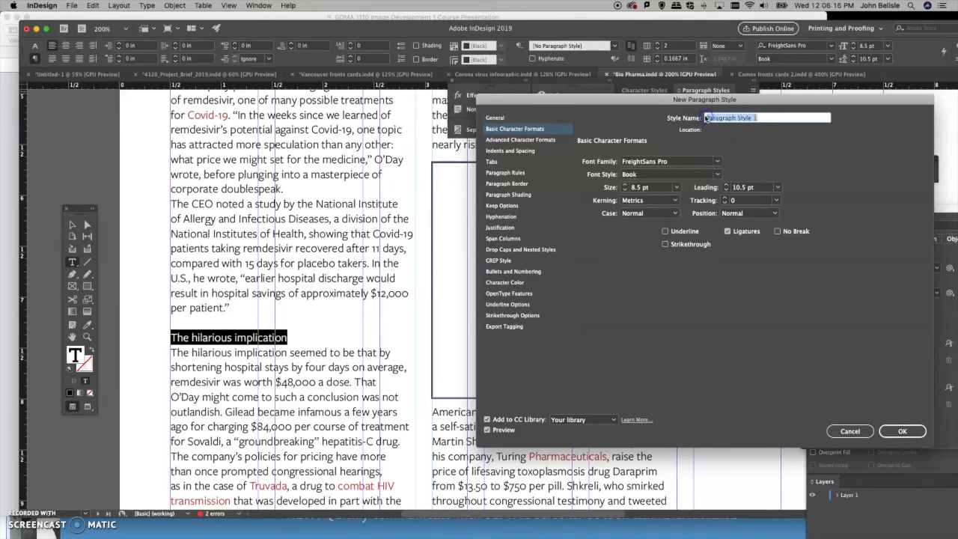
{"action": "key", "text": "BackSpace"}
{"action": "type", "text": "Subheads"}
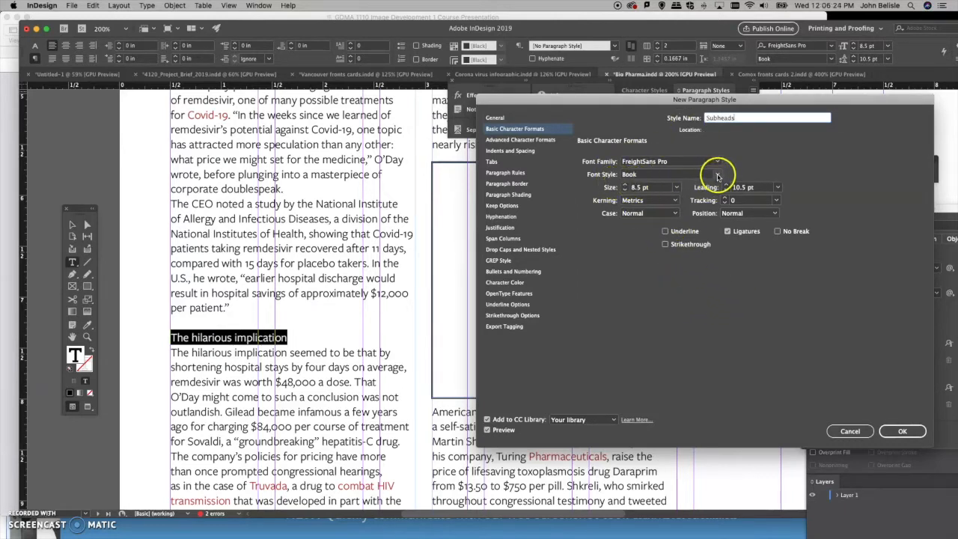
Step: Give the Subheads style the Bold font style, 0.125 in space before and 0.0625 in space after, and save it
{"action": "left_click", "coordinate": [717, 175]}
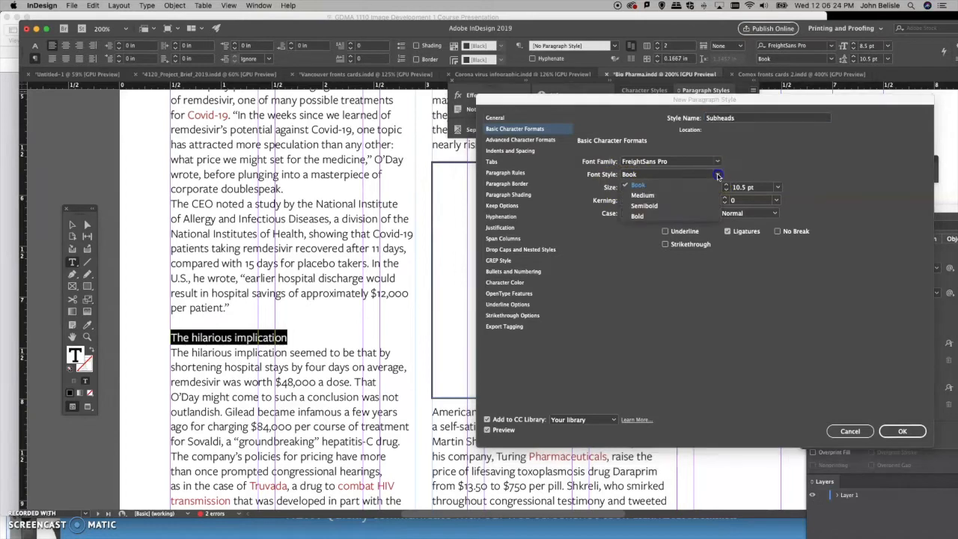
{"action": "left_click", "coordinate": [647, 217]}
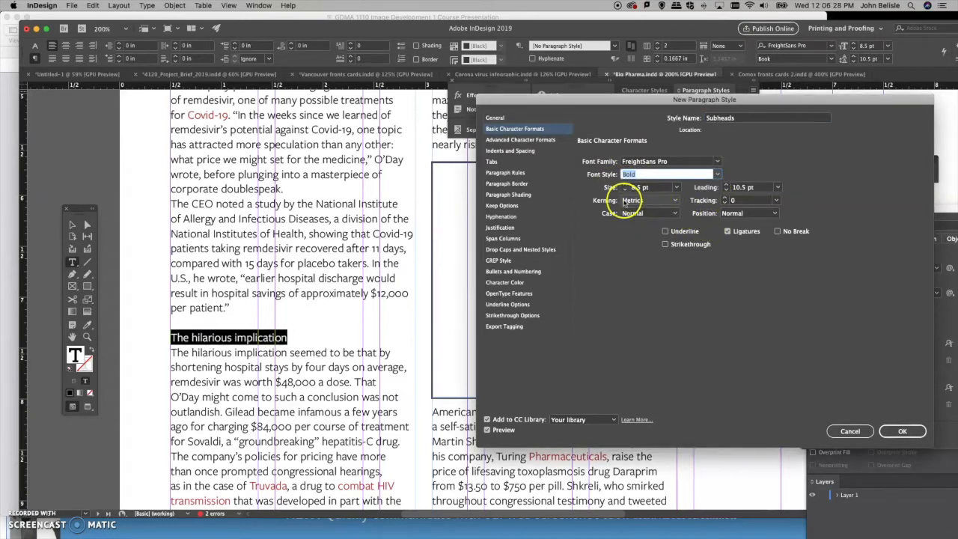
{"action": "left_click", "coordinate": [727, 231]}
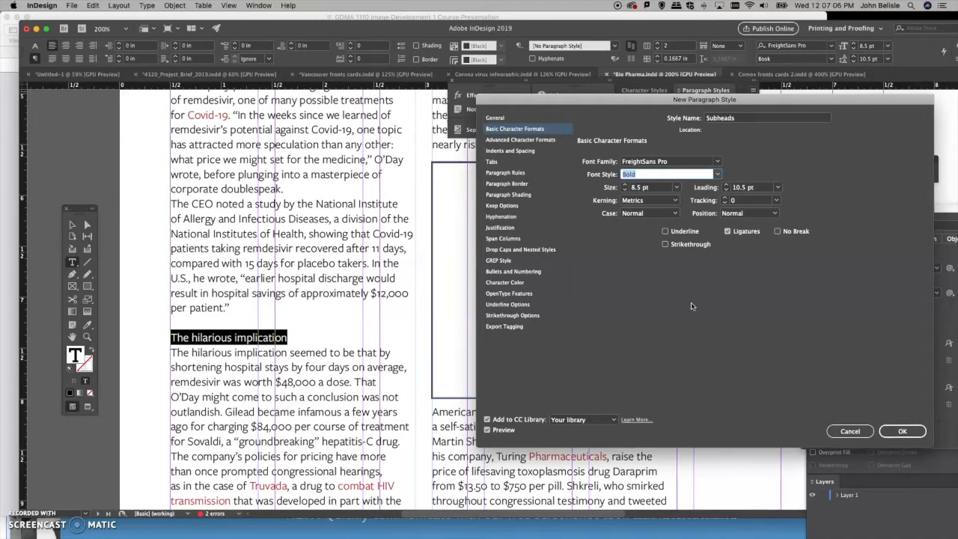
{"action": "left_click", "coordinate": [503, 153]}
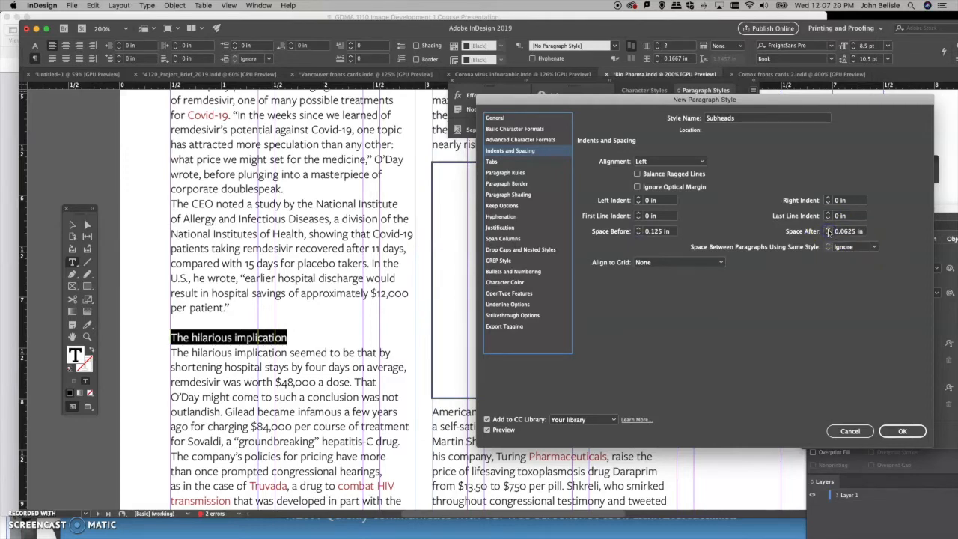
{"action": "left_click", "coordinate": [902, 432]}
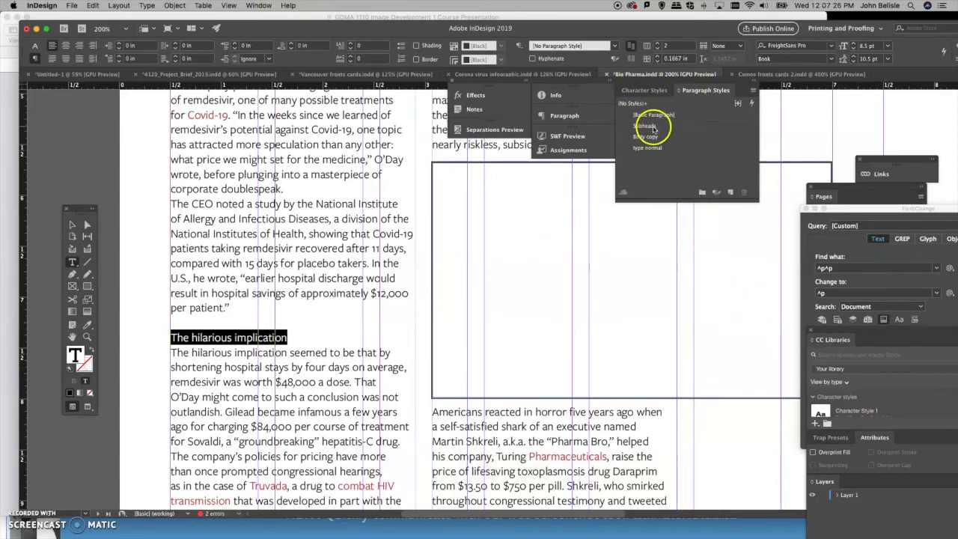
Step: Apply the Subheads paragraph style to the line "The hilarious implication" above the paragraph starting with the same words
{"action": "left_click", "coordinate": [287, 338]}
{"action": "left_click_drag", "start_coordinate": [287, 338], "coordinate": [147, 337]}
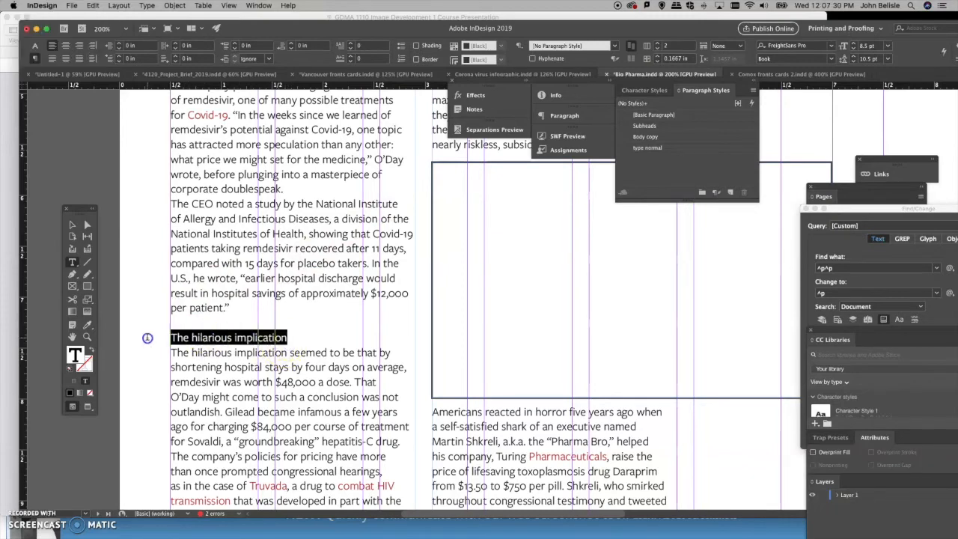
{"action": "left_click", "coordinate": [644, 126]}
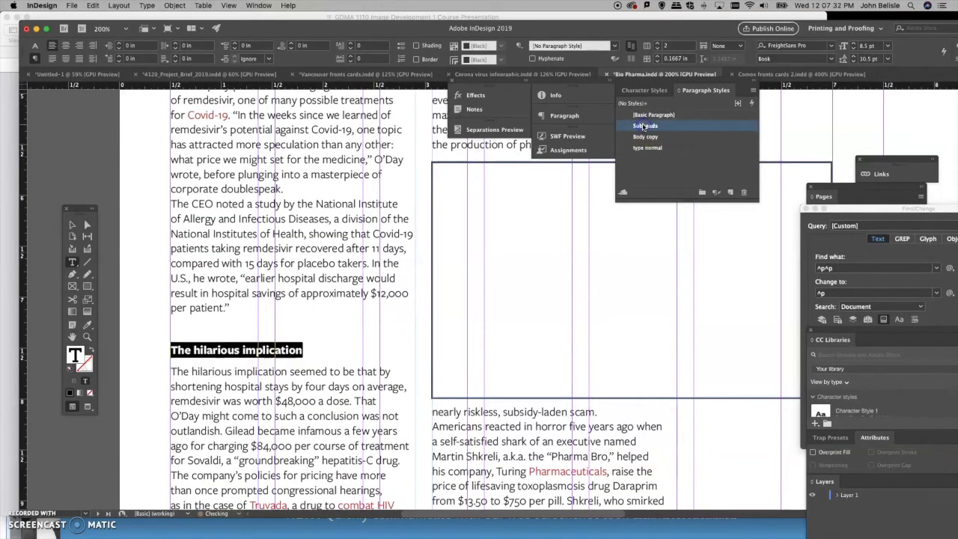
{"action": "left_click", "coordinate": [214, 352]}
{"action": "left_click", "coordinate": [193, 336]}
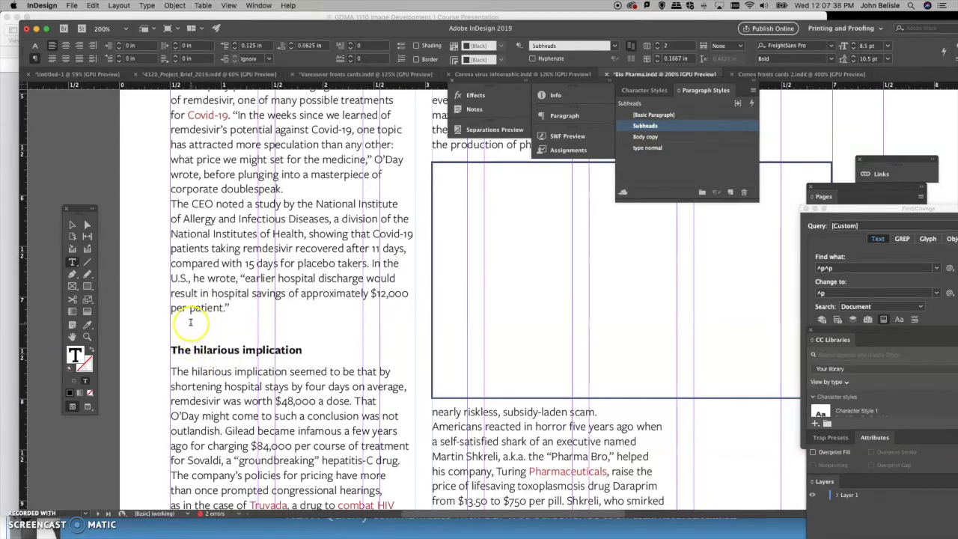
{"action": "left_click", "coordinate": [218, 352]}
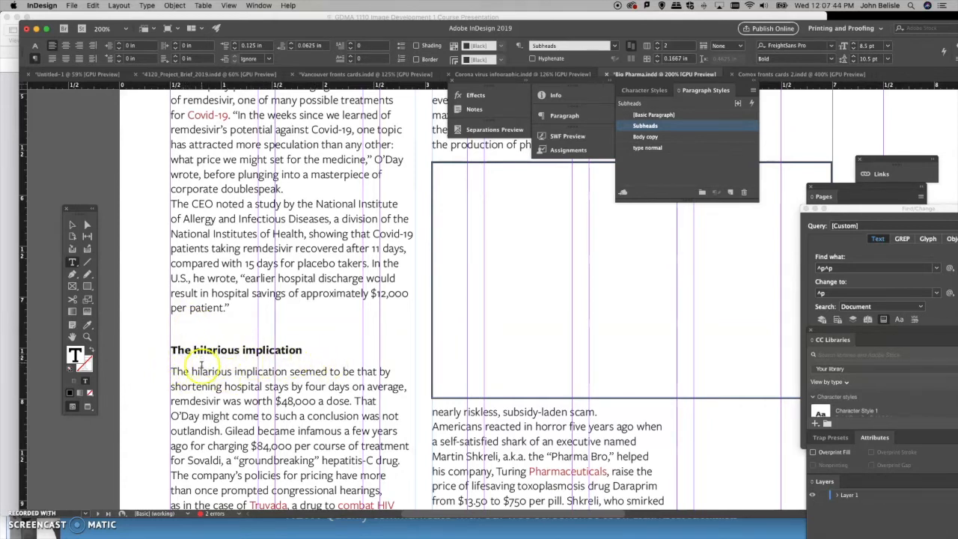
{"action": "left_click_drag", "start_coordinate": [197, 394], "coordinate": [167, 352]}
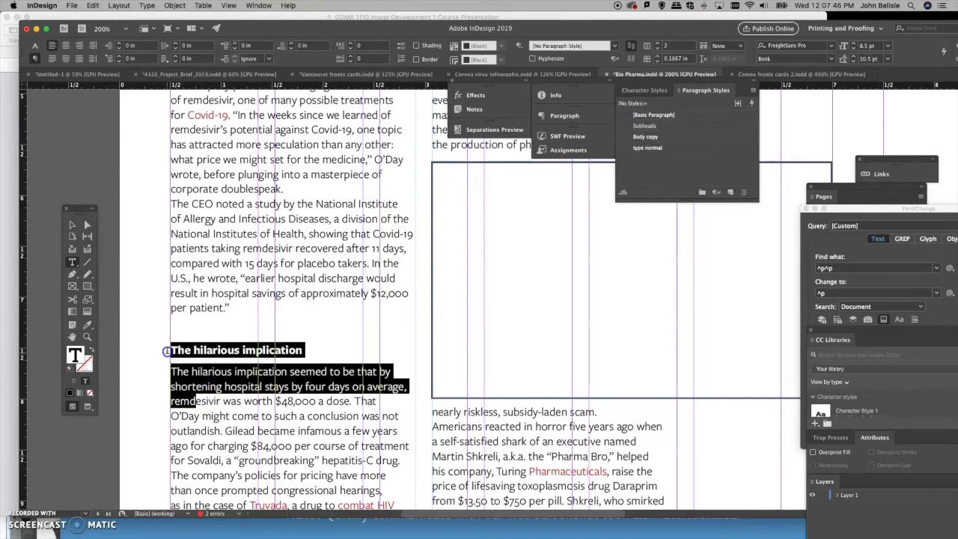
{"action": "left_click_drag", "start_coordinate": [205, 446], "coordinate": [165, 347]}
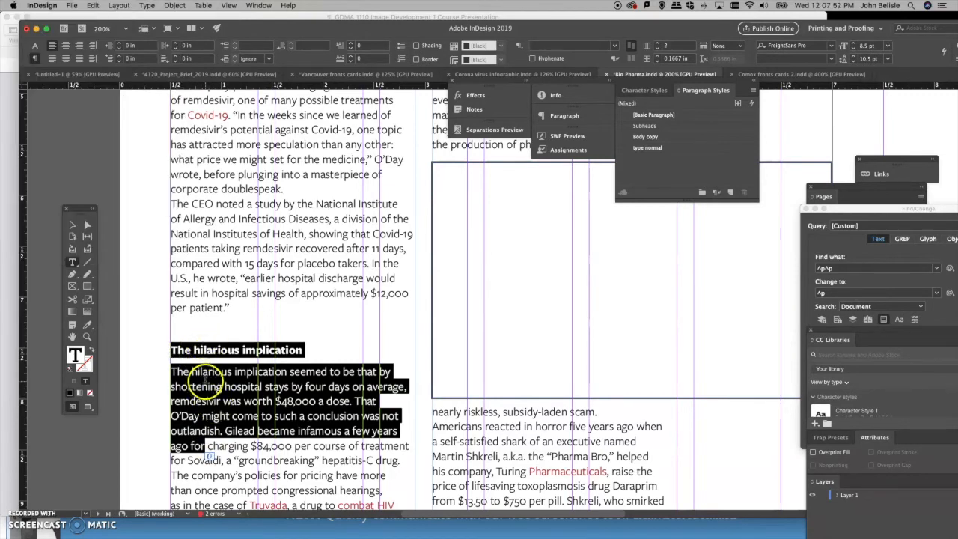
{"action": "left_click_drag", "start_coordinate": [205, 373], "coordinate": [207, 387]}
Step: Place the text cursor on the empty line directly above the subhead "The hilarious implication"
{"action": "left_click", "coordinate": [193, 321]}
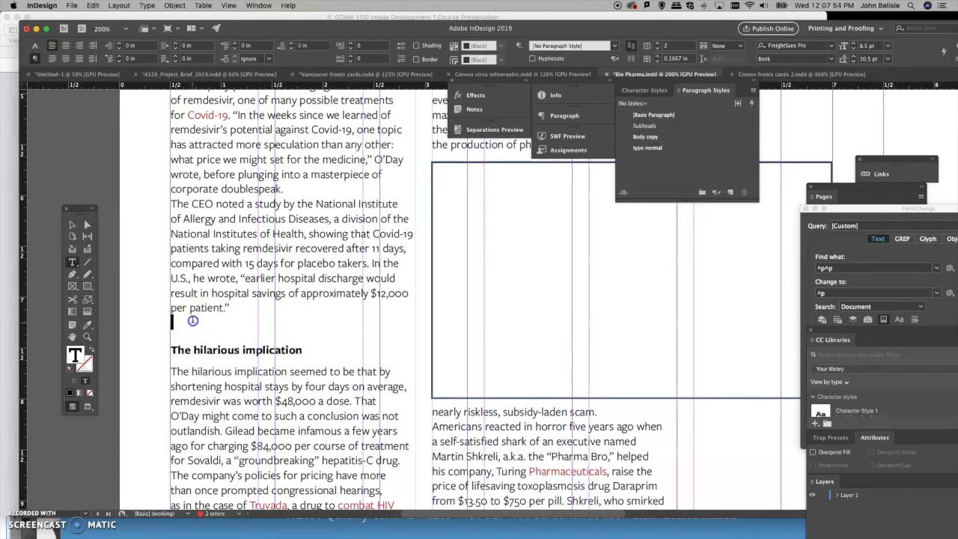